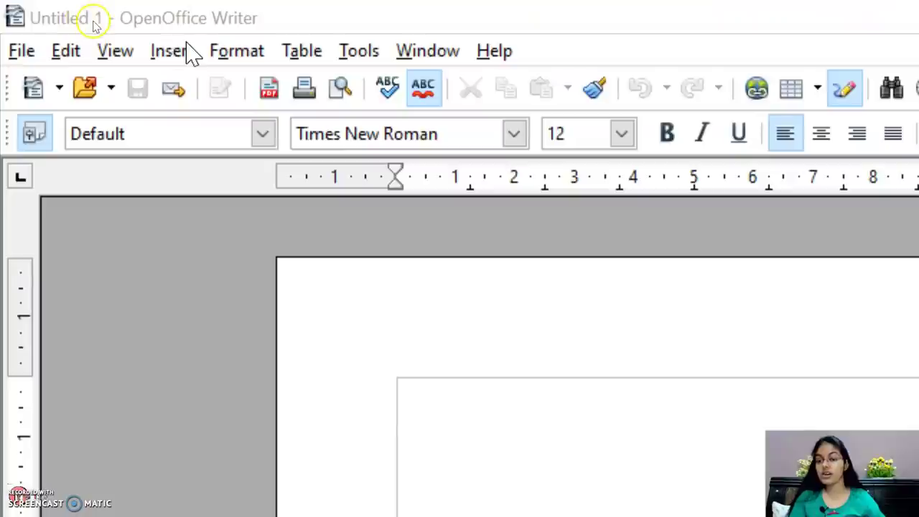
pyautogui.click(183, 53)
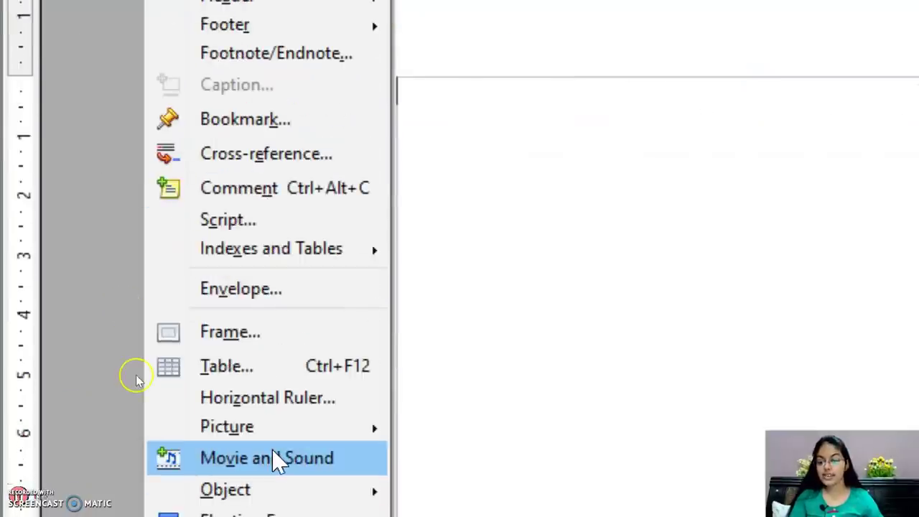
pyautogui.moveTo(280, 472)
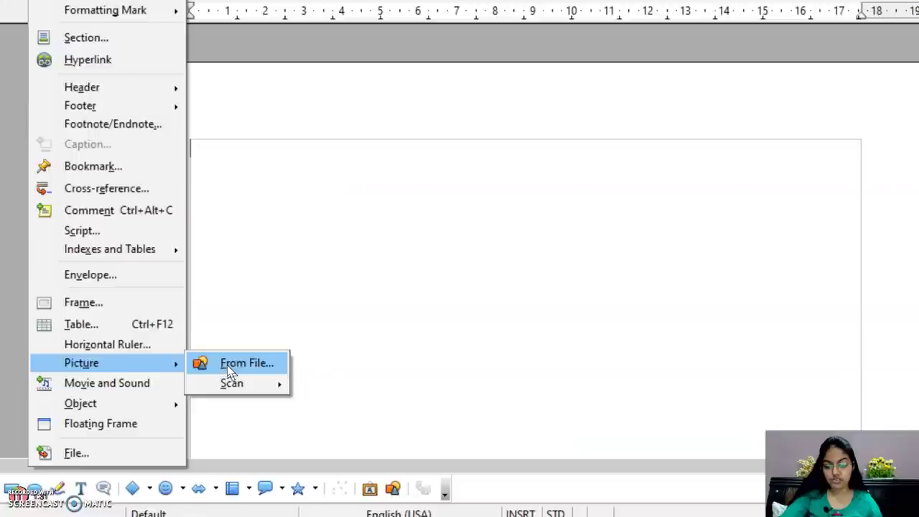
pyautogui.click(25, 148)
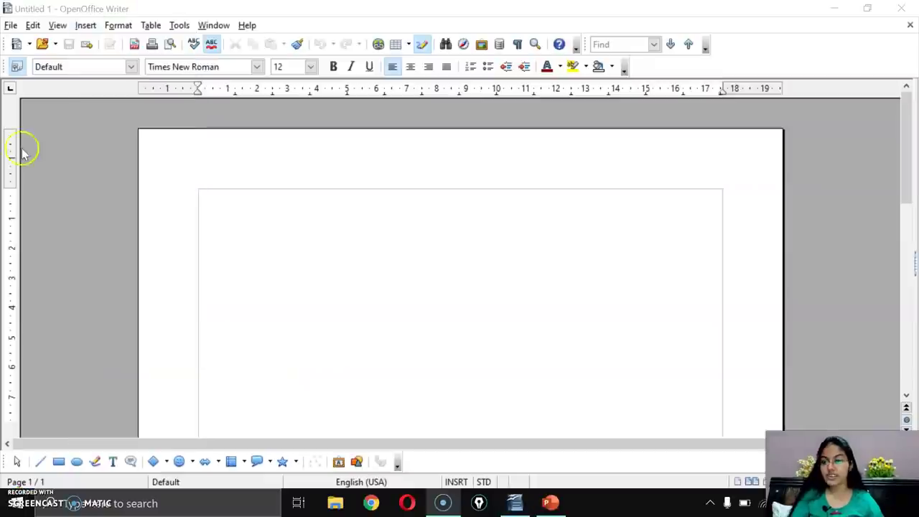
# - Insert the picture file pexels-photo-462118.jpeg from the Pictures folder into the blank document
pyautogui.click(85, 25)
pyautogui.moveTo(166, 363)
pyautogui.click(229, 364)
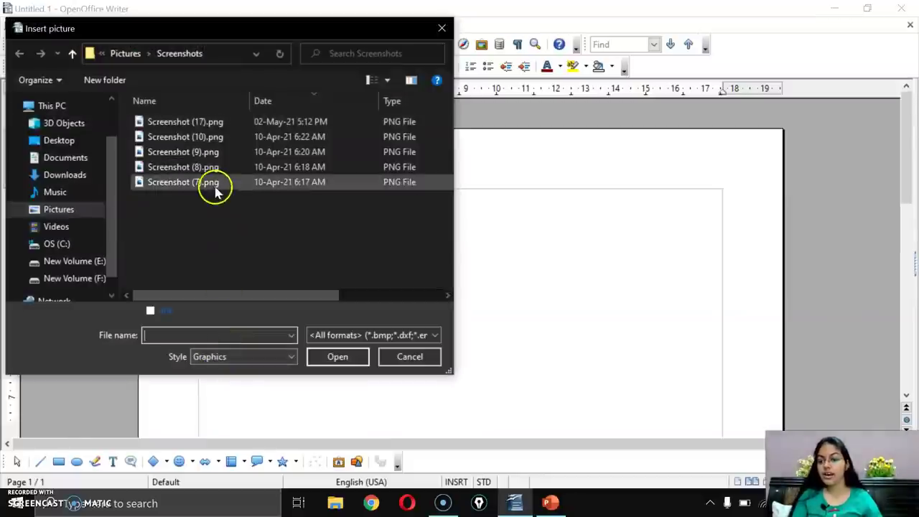
pyautogui.click(126, 54)
pyautogui.scroll(-2, 257, 280)
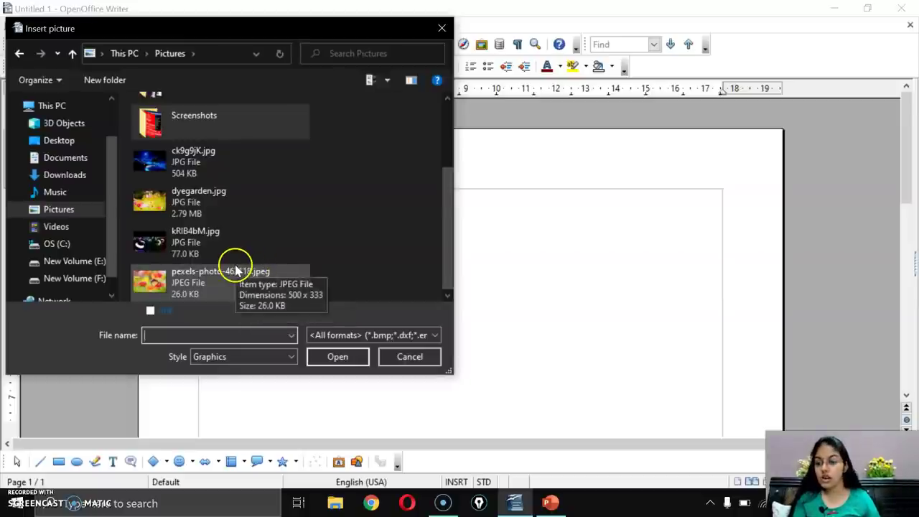
pyautogui.click(200, 288)
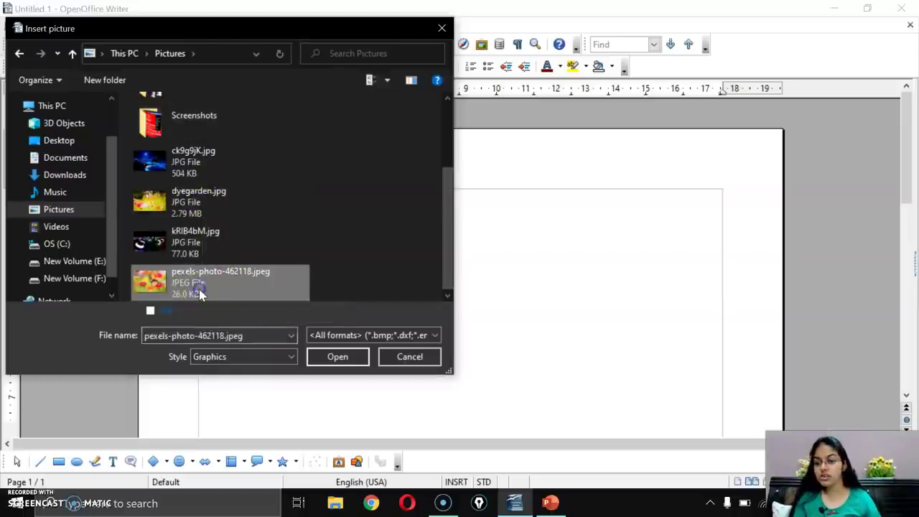
pyautogui.click(336, 357)
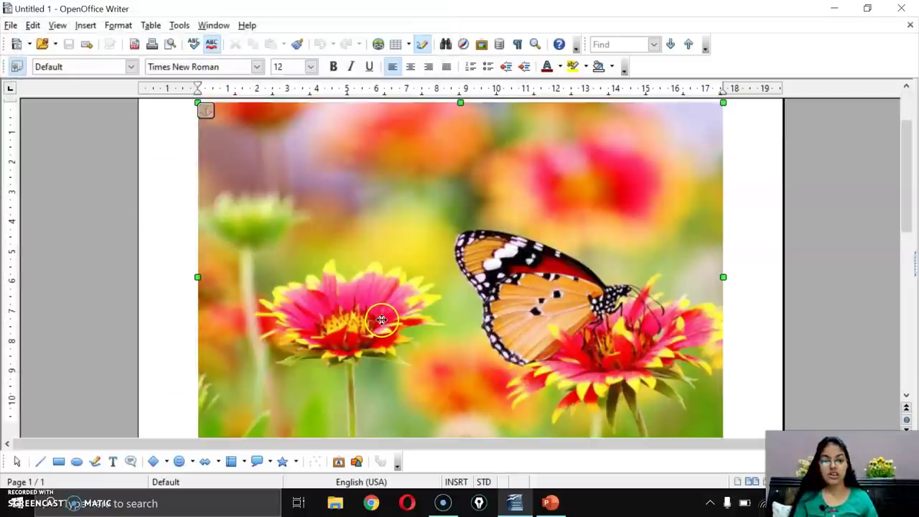
# - Shrink the inserted butterfly picture to about 2.75 x 1.90 at the top of the page
pyautogui.scroll(-1, 578, 318)
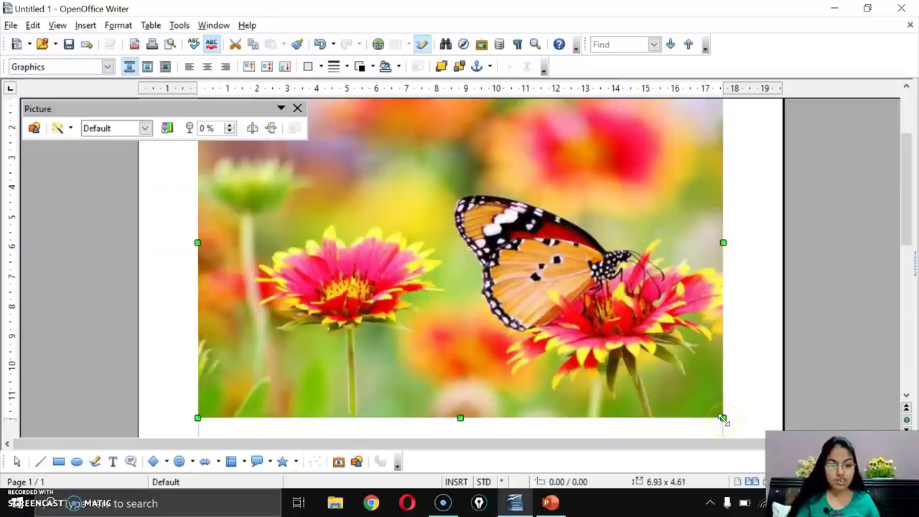
pyautogui.moveTo(723, 418); pyautogui.dragTo(387, 140)
pyautogui.scroll(2, 523, 195)
pyautogui.moveTo(554, 250); pyautogui.dragTo(584, 320)
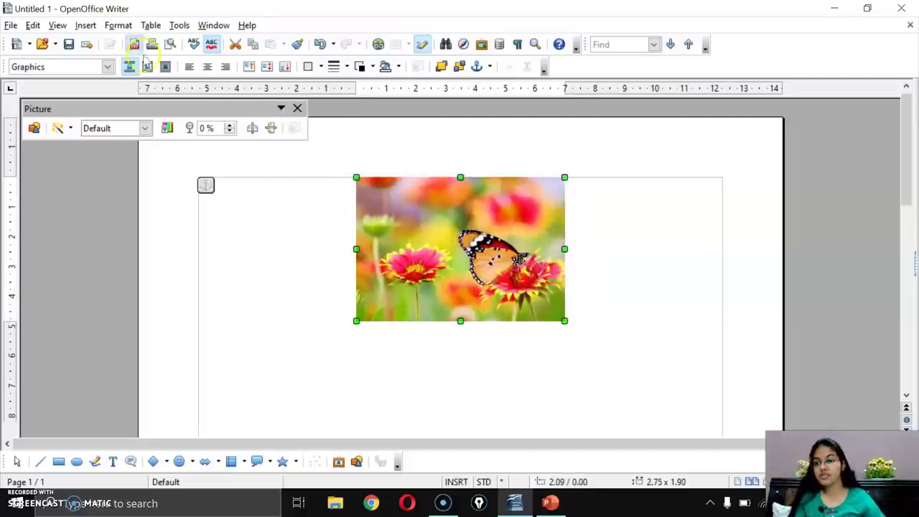
# - Open the scanner source selection for inserting a scanned picture, and close it without choosing a source
pyautogui.click(87, 25)
pyautogui.click(181, 380)
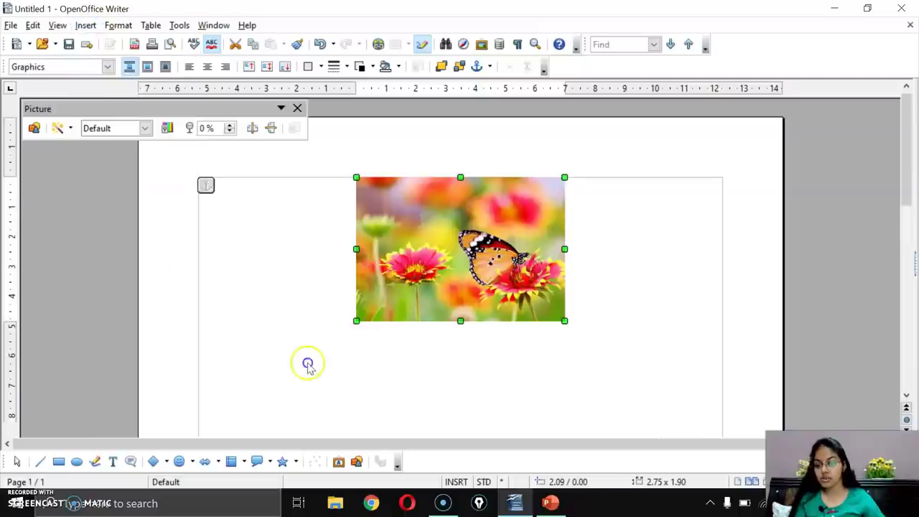
pyautogui.click(90, 25)
pyautogui.moveTo(166, 363)
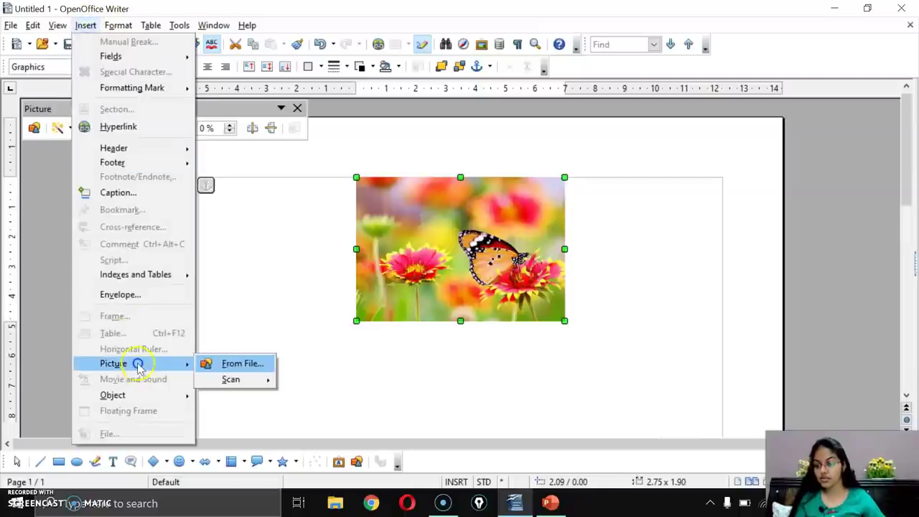
pyautogui.moveTo(242, 383)
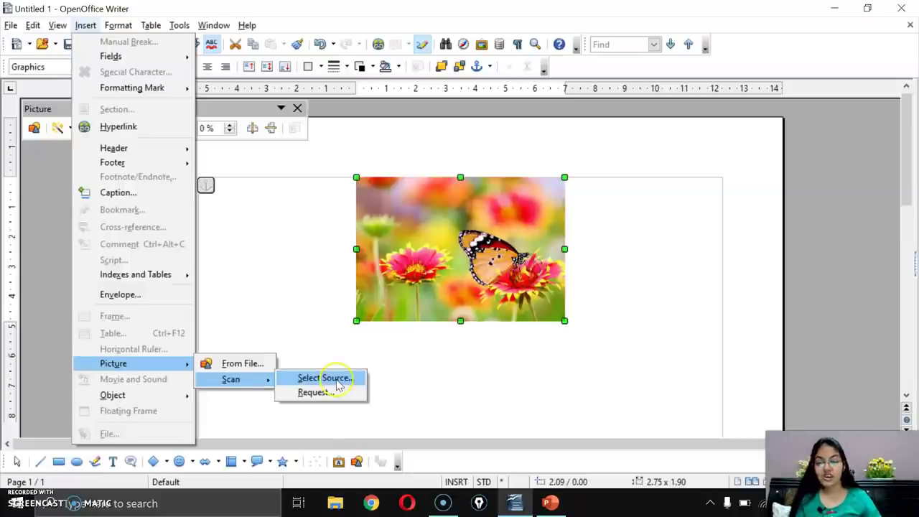
pyautogui.click(338, 381)
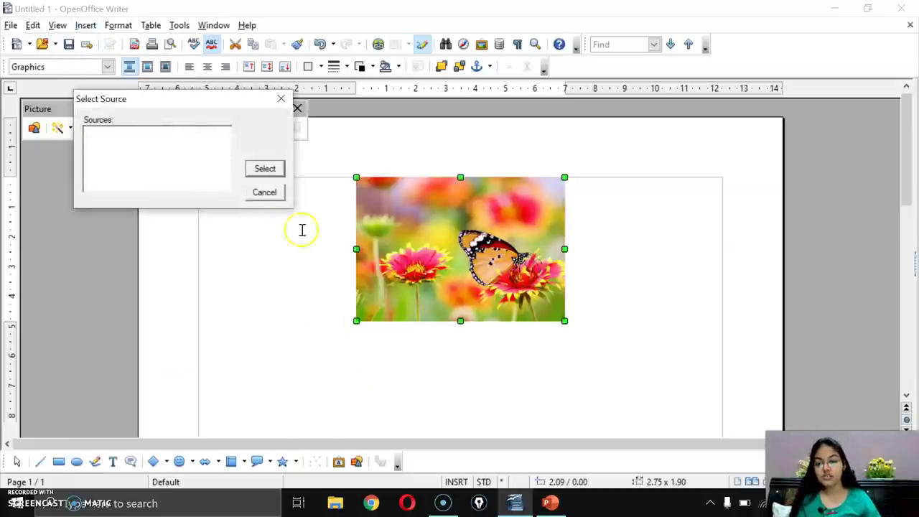
pyautogui.click(98, 135)
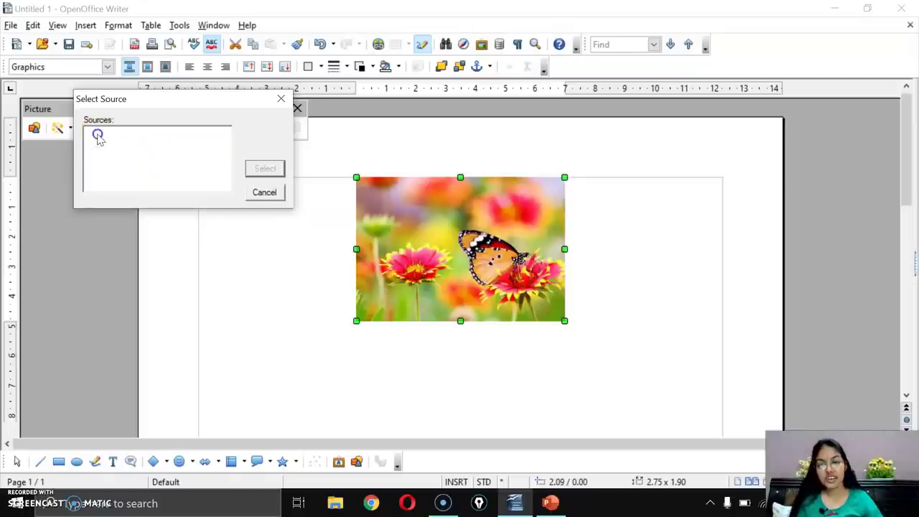
pyautogui.click(263, 194)
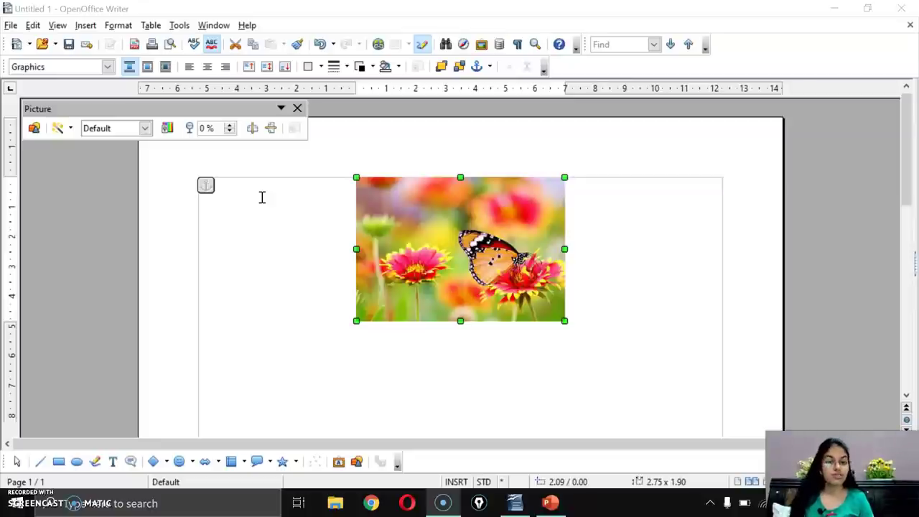
# - Delete the butterfly picture from the document
pyautogui.click(284, 140)
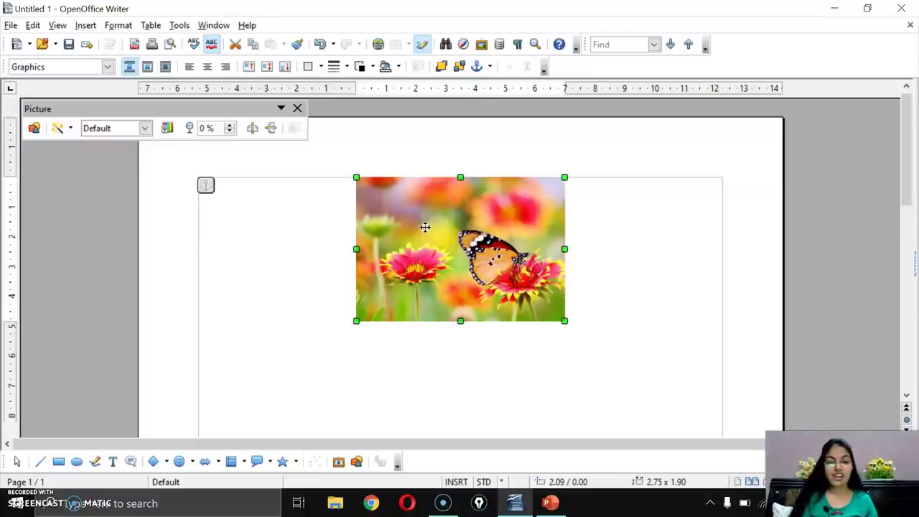
pyautogui.click(452, 272)
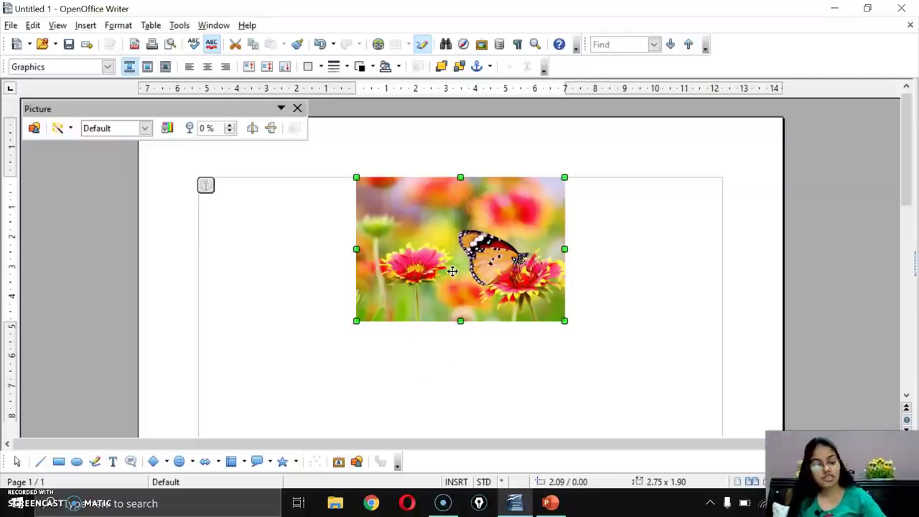
pyautogui.press('Delete')
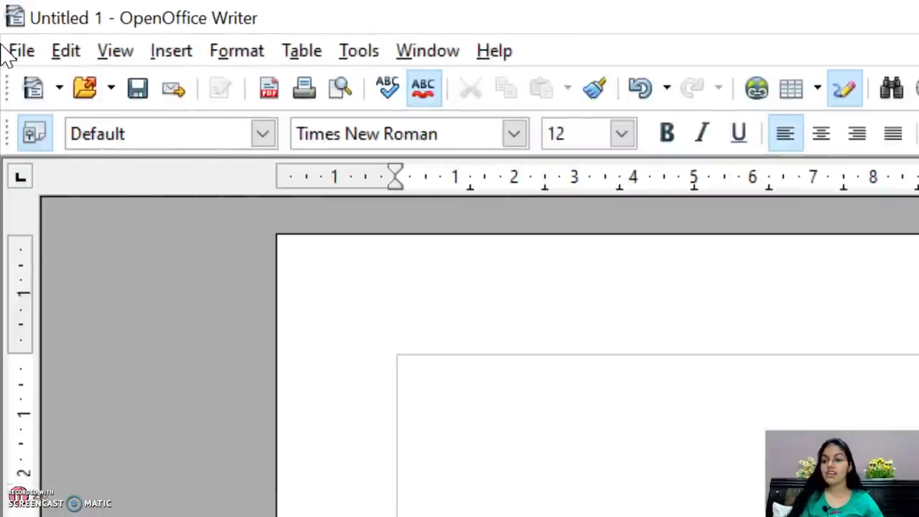
# - Show the Gallery and insert the EndangeredAnimals2 bee image from the Environment theme into the document
pyautogui.click(184, 27)
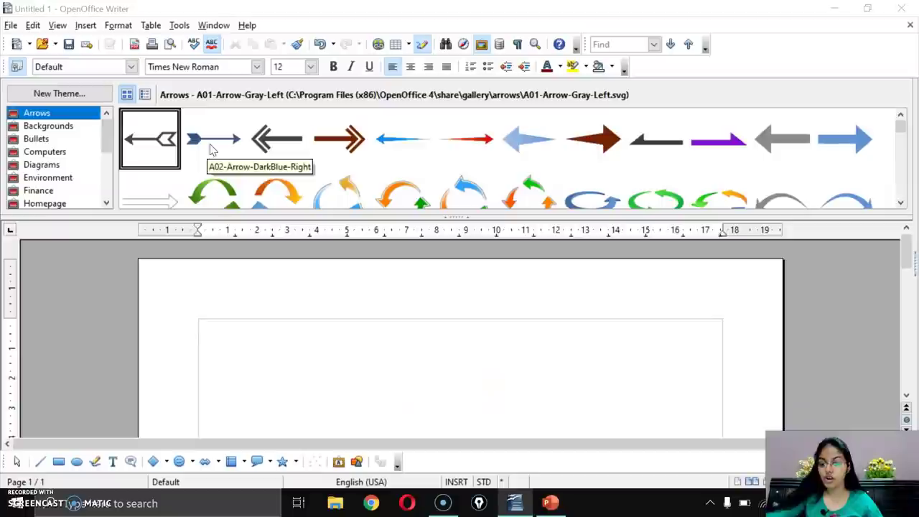
pyautogui.click(271, 284)
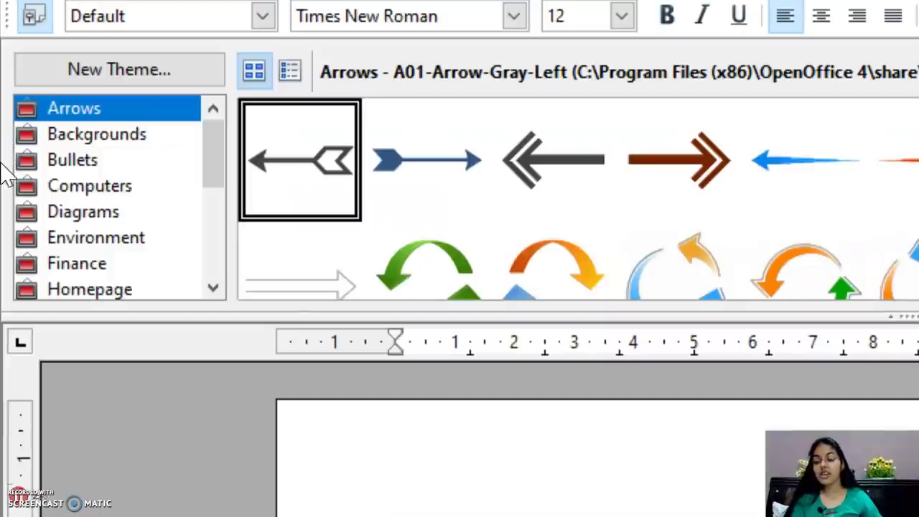
pyautogui.click(57, 244)
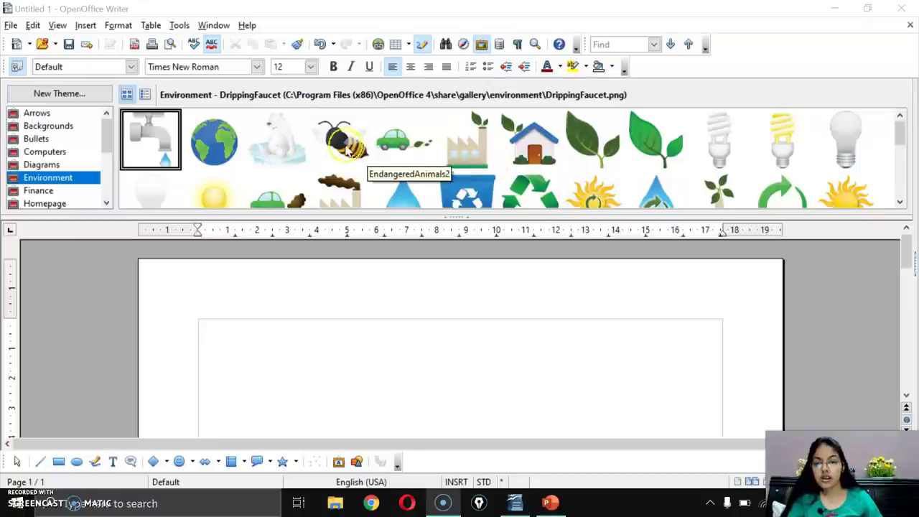
pyautogui.moveTo(336, 141); pyautogui.dragTo(402, 388)
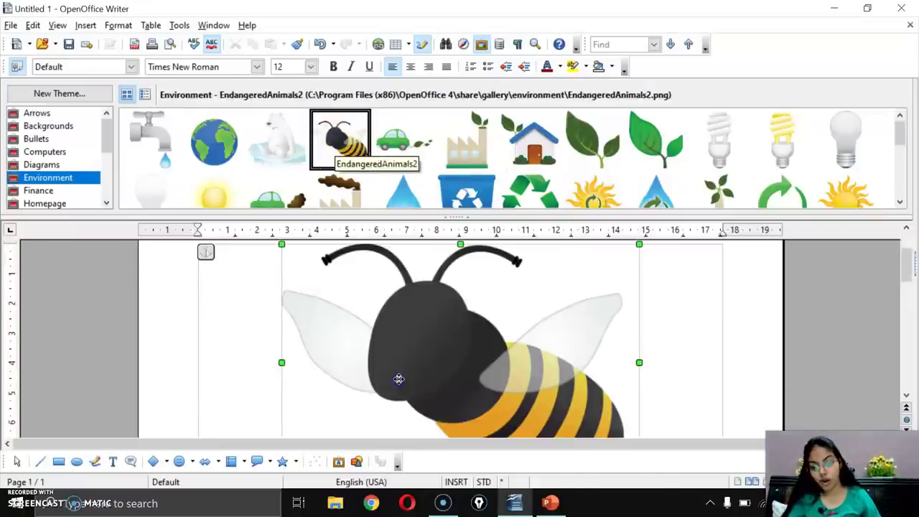
# - Hide the Gallery while keeping the bee image in the document
pyautogui.click(184, 26)
pyautogui.click(406, 310)
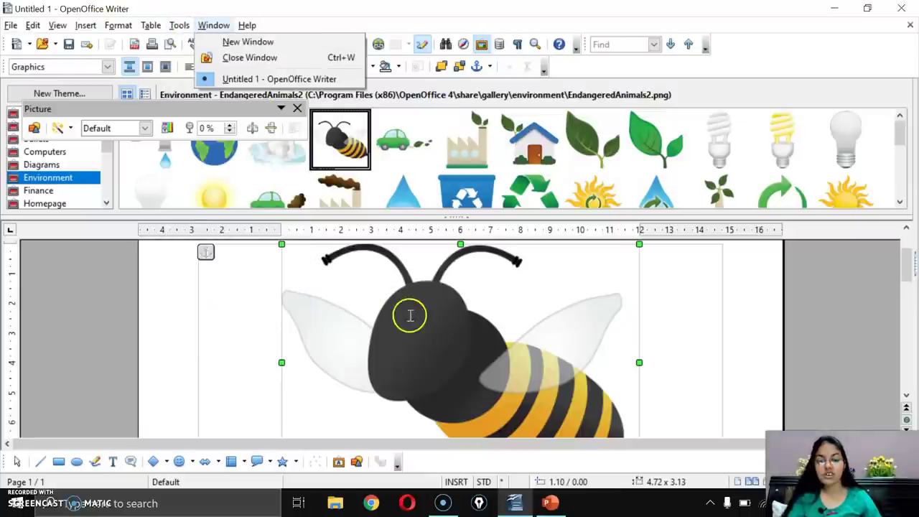
pyautogui.click(253, 134)
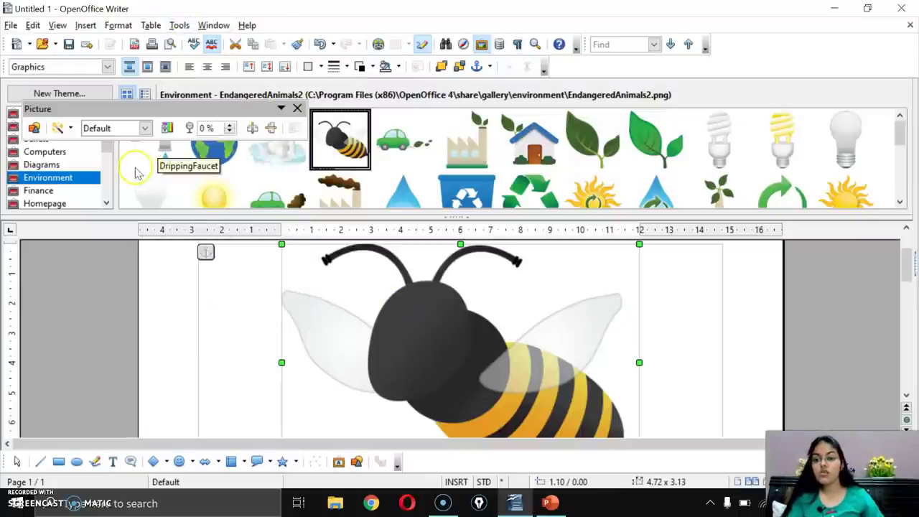
pyautogui.click(185, 28)
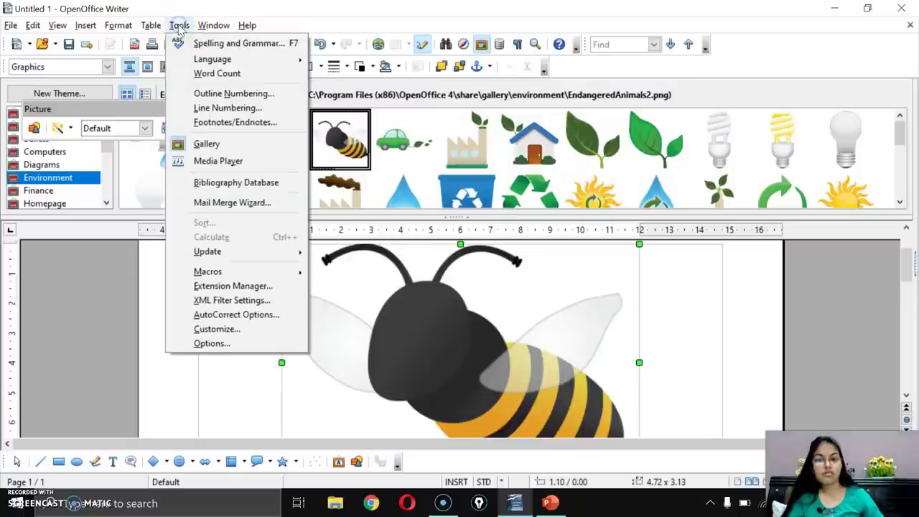
pyautogui.click(207, 145)
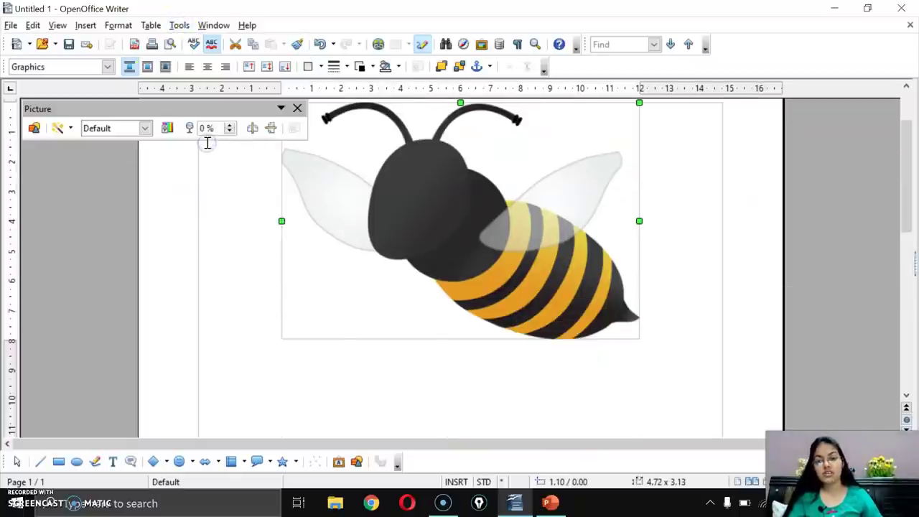
# - Shrink the bee image to about 2.71 x 2.22 and move it to about 2.58 / 0.69 on the page
pyautogui.moveTo(437, 220); pyautogui.dragTo(441, 260)
pyautogui.moveTo(534, 310); pyautogui.dragTo(466, 308)
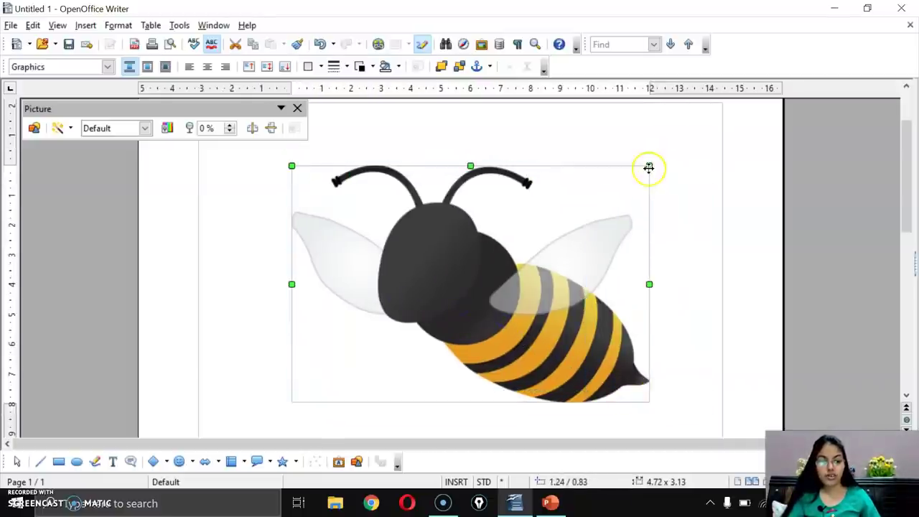
pyautogui.moveTo(649, 168); pyautogui.dragTo(497, 234)
pyautogui.moveTo(415, 322); pyautogui.dragTo(517, 244)
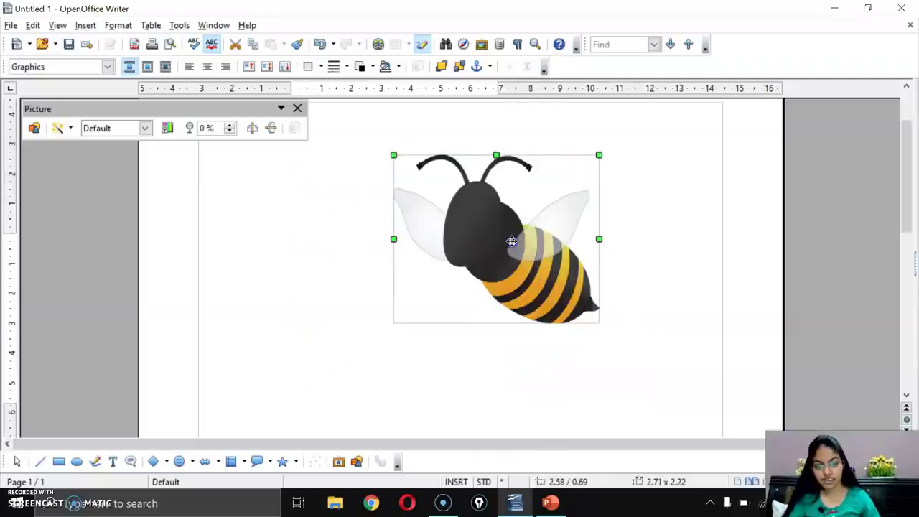
# - Switch to PowerPoint, present the slides "Various Methods to insert Images" and "Modifying an Image", and return to OpenOffice Writer
pyautogui.click(550, 503)
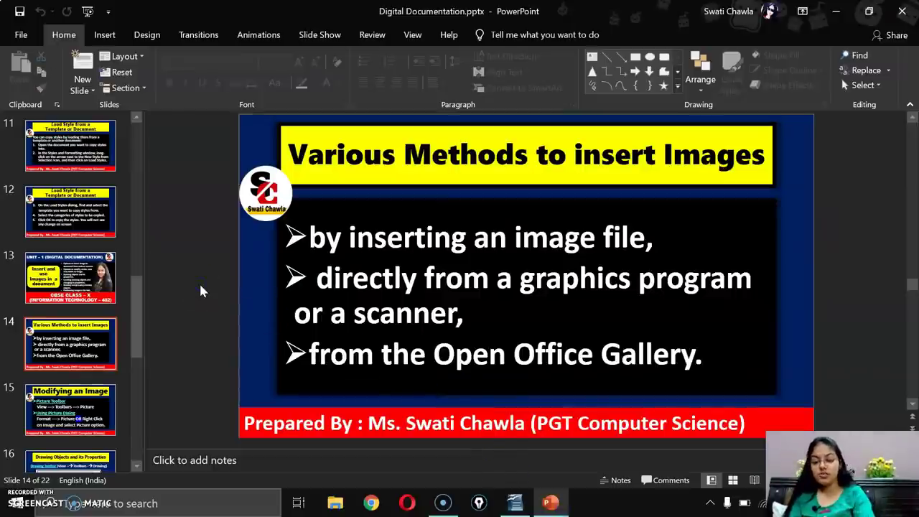
pyautogui.hotkey('shift', 'F5')
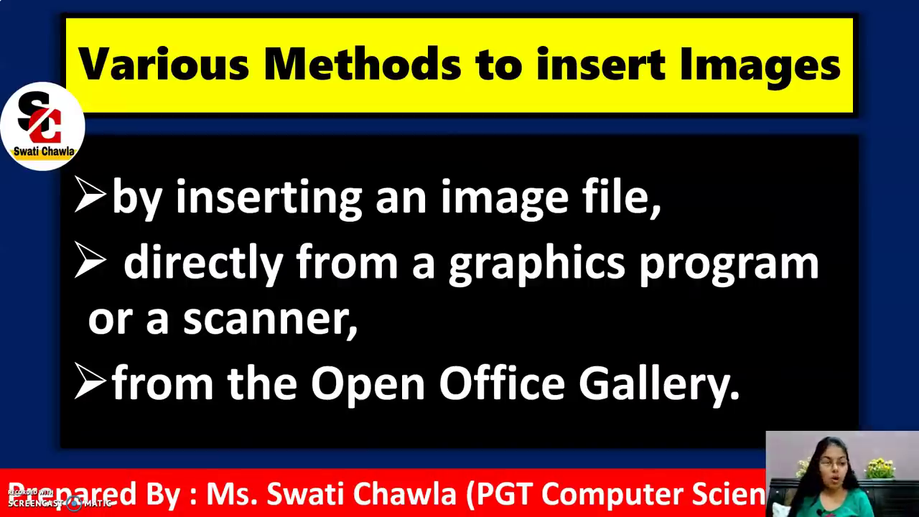
pyautogui.press('Right')
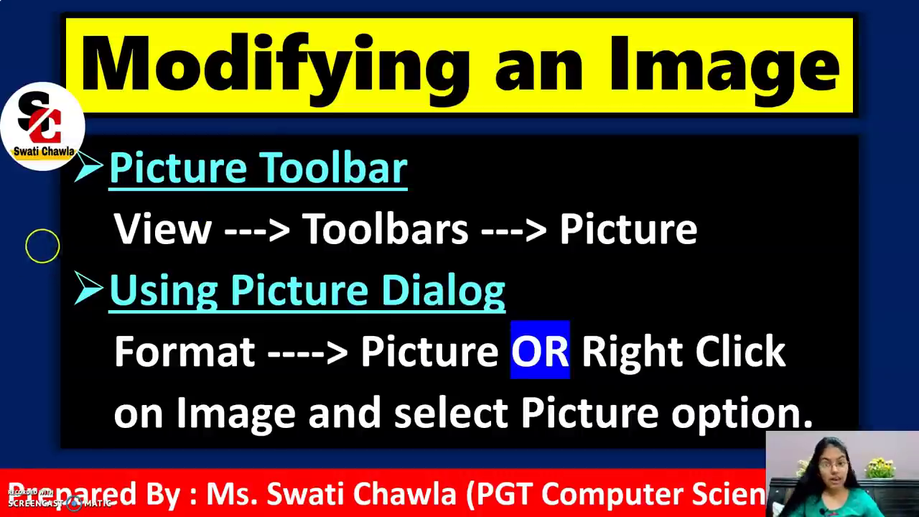
pyautogui.press('Escape')
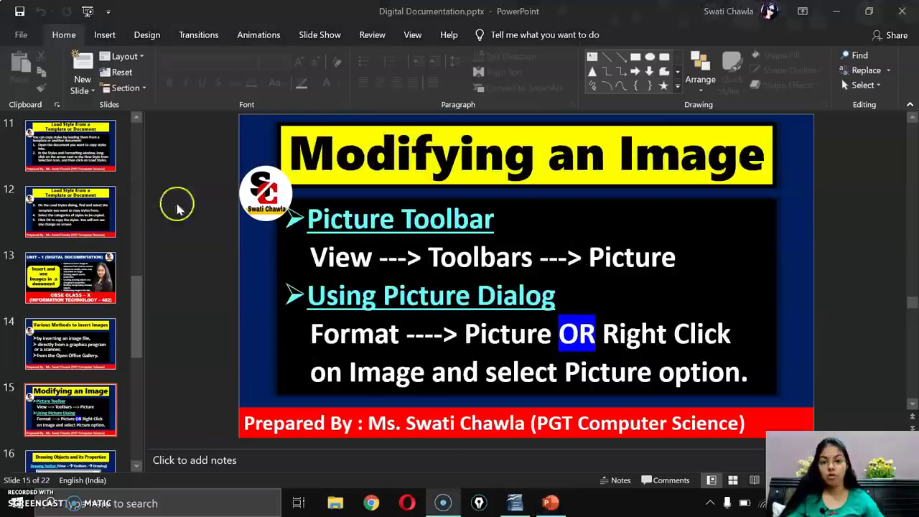
pyautogui.click(530, 504)
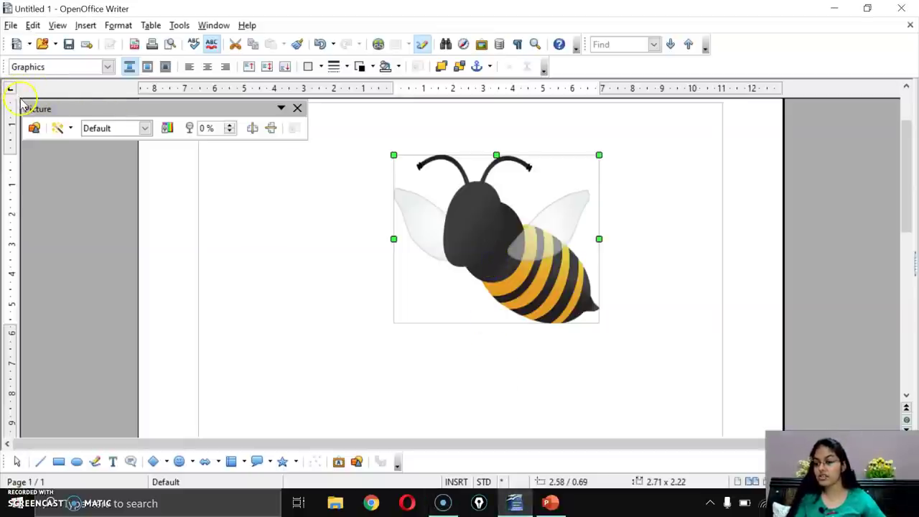
pyautogui.moveTo(22, 101)
pyautogui.mouseDown()
pyautogui.moveTo(283, 160)
pyautogui.moveTo(314, 139)
pyautogui.mouseUp()
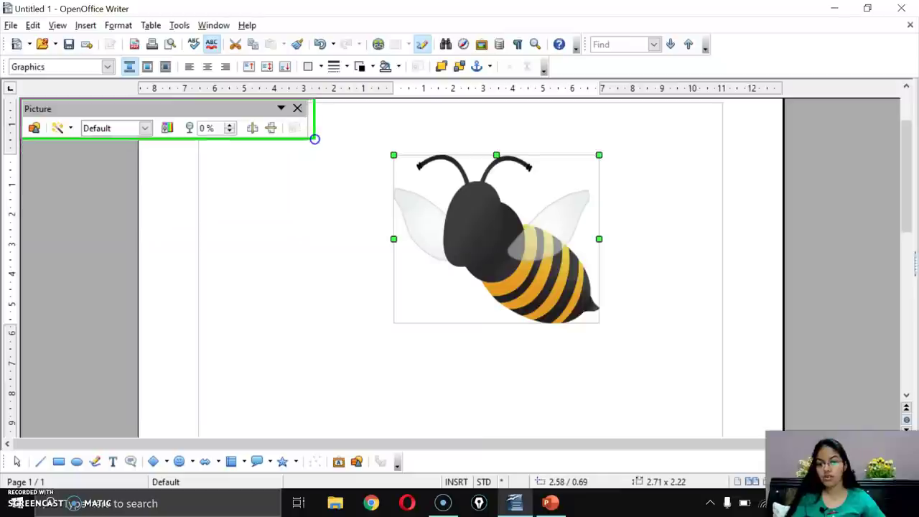
pyautogui.moveTo(252, 171); pyautogui.dragTo(323, 145)
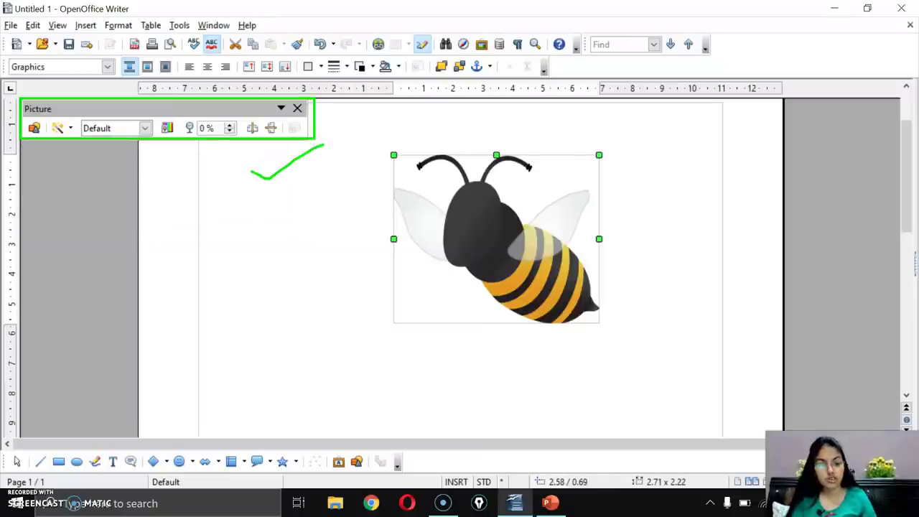
# - Close the Picture toolbar, display it again, and reselect the bee image
pyautogui.click(298, 109)
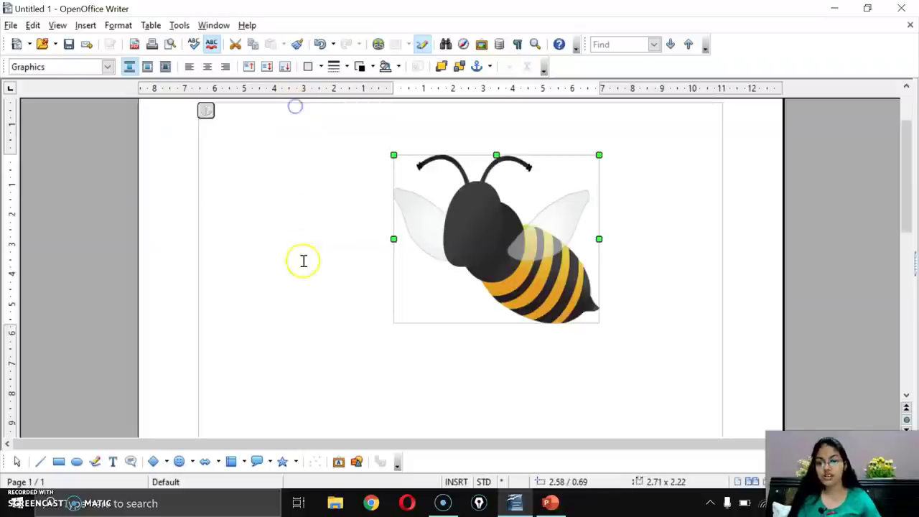
pyautogui.click(302, 261)
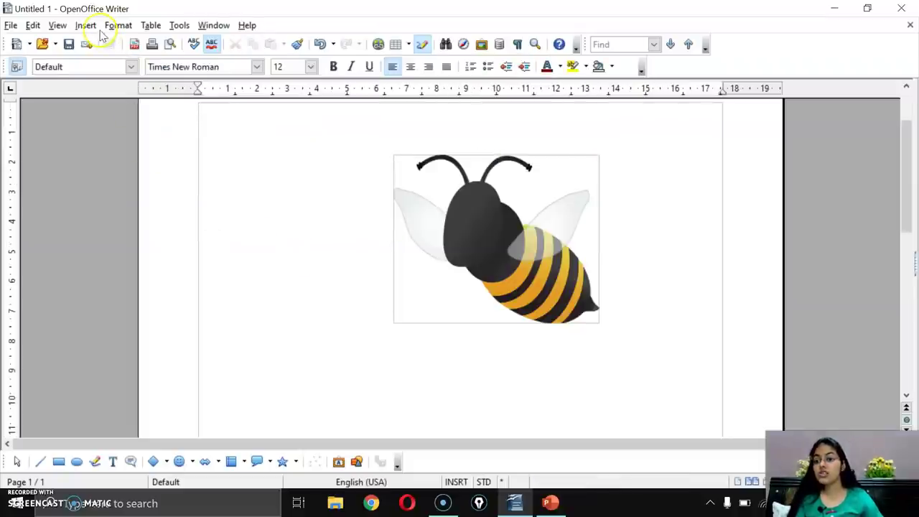
pyautogui.click(58, 26)
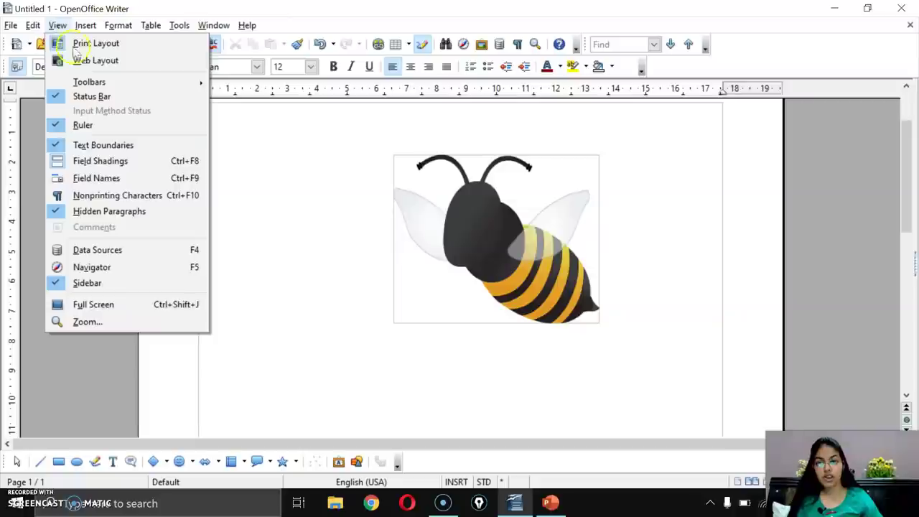
pyautogui.moveTo(108, 83)
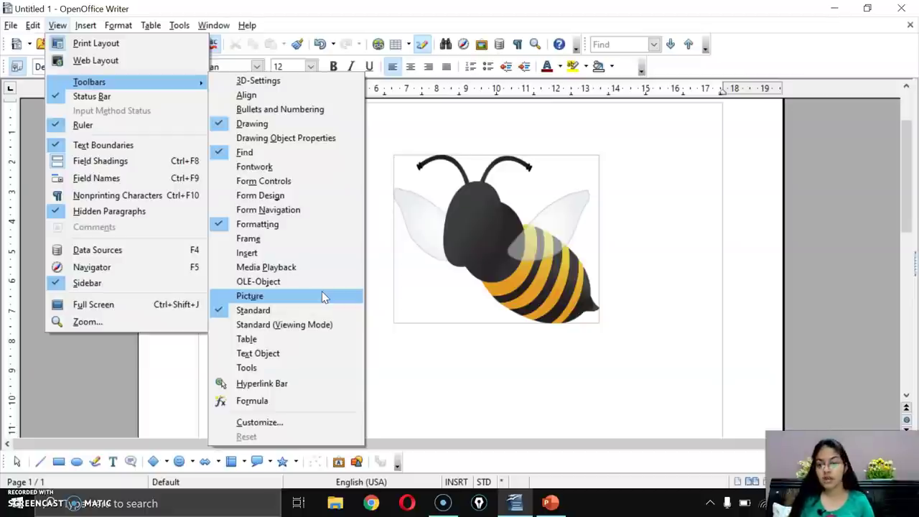
pyautogui.click(273, 298)
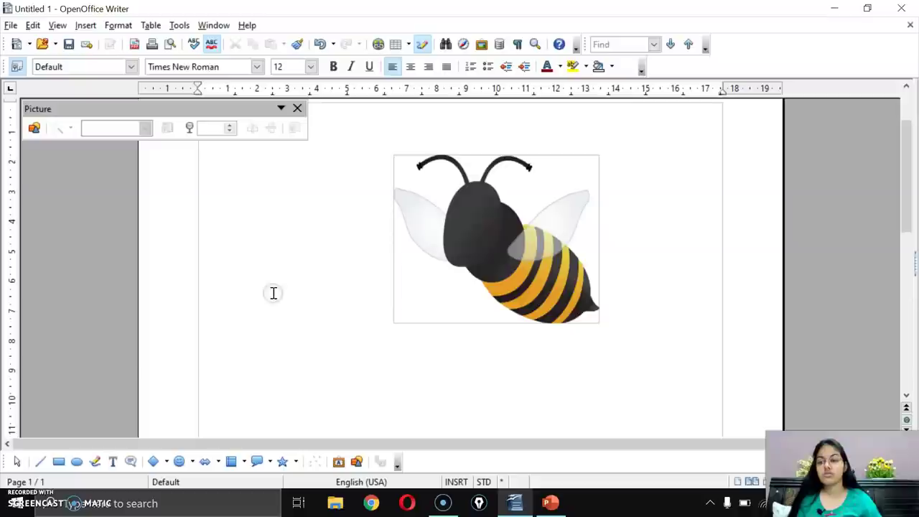
pyautogui.click(495, 207)
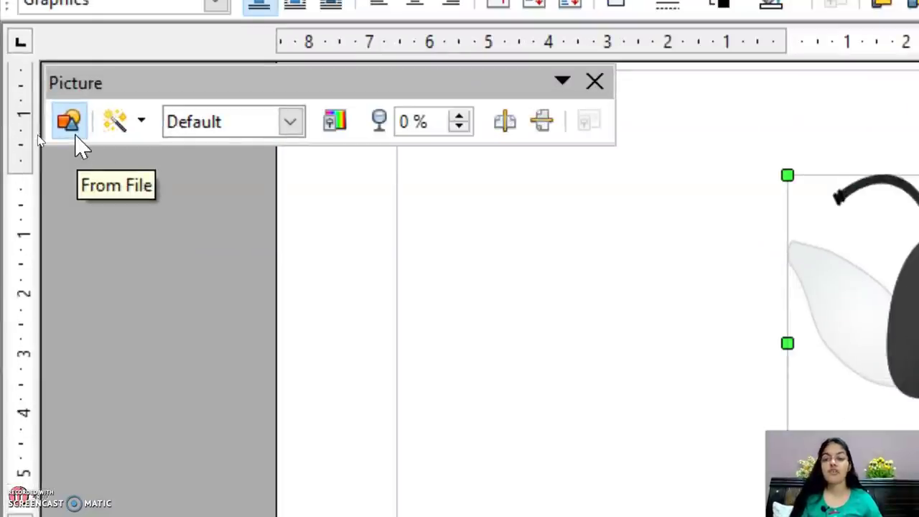
# - Apply the Mosaic filter to the bee image with a width and height of 4 pixels
pyautogui.click(142, 120)
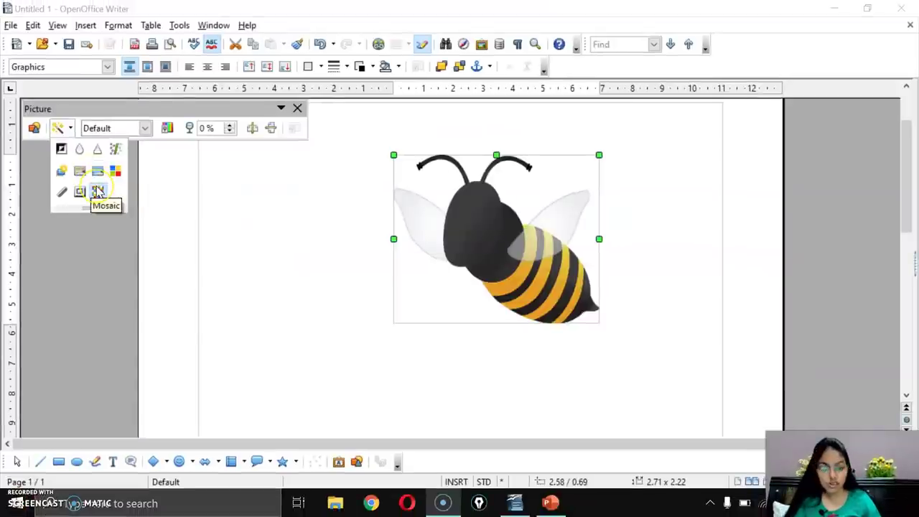
pyautogui.click(99, 191)
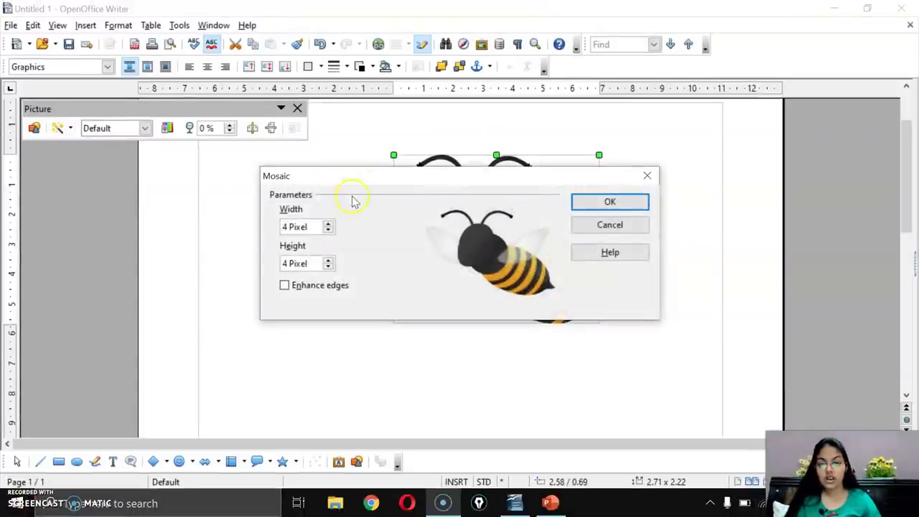
pyautogui.click(593, 204)
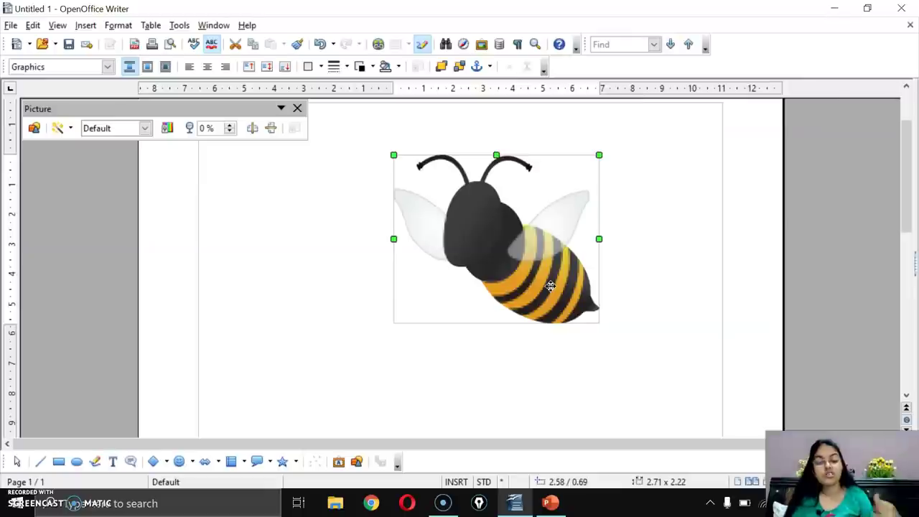
# - Apply the Invert filter to the bee image and undo it
pyautogui.click(61, 128)
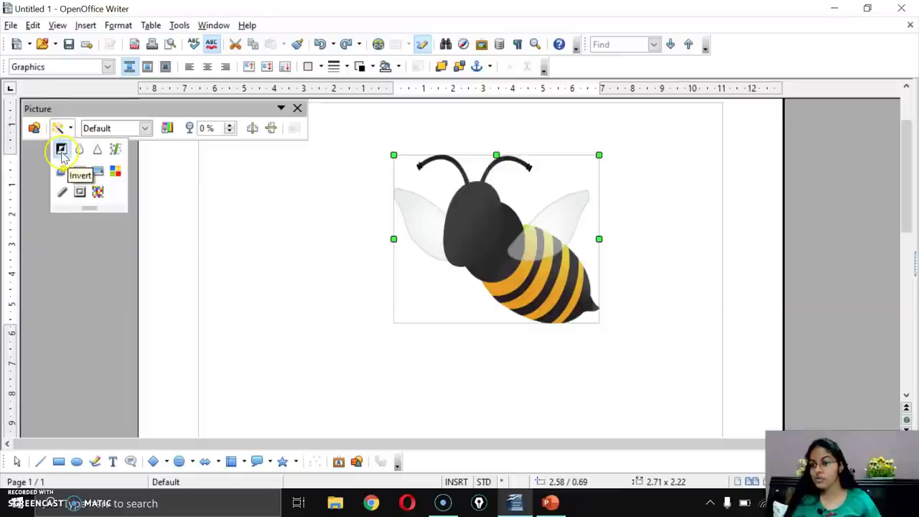
pyautogui.click(61, 152)
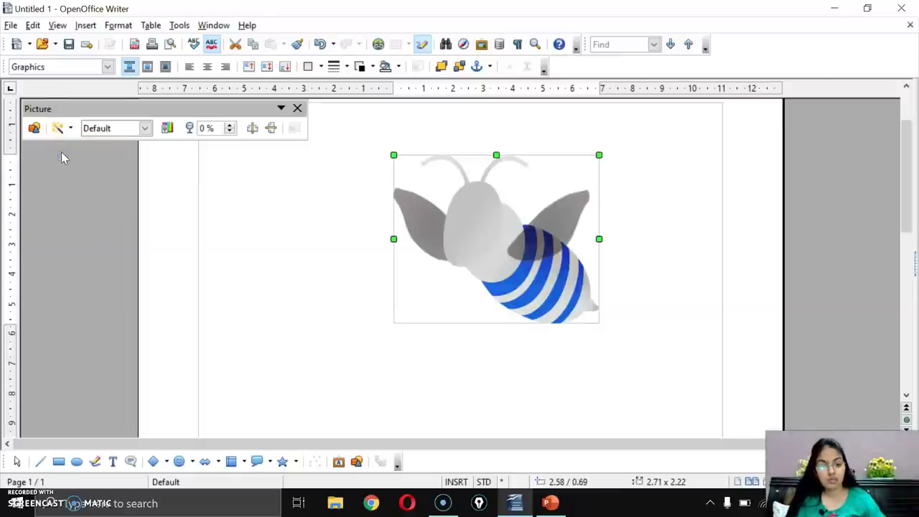
pyautogui.hotkey('ctrl', 'z')
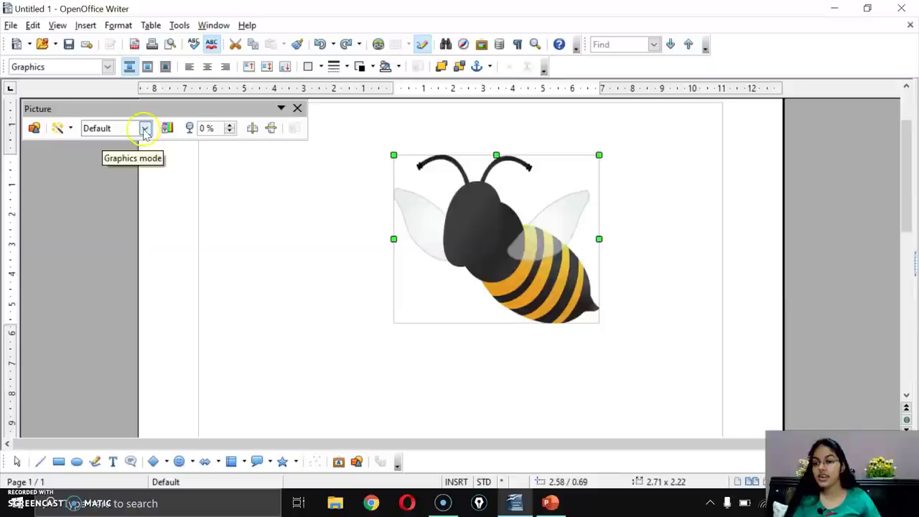
# - Try the Grayscale, Black/White and Watermark graphics modes on the bee image and return it to Default
pyautogui.click(144, 128)
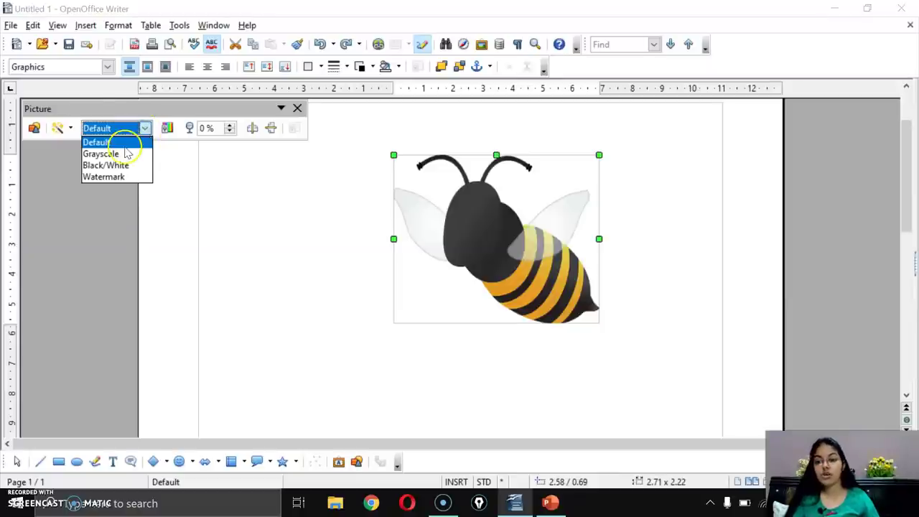
pyautogui.click(117, 153)
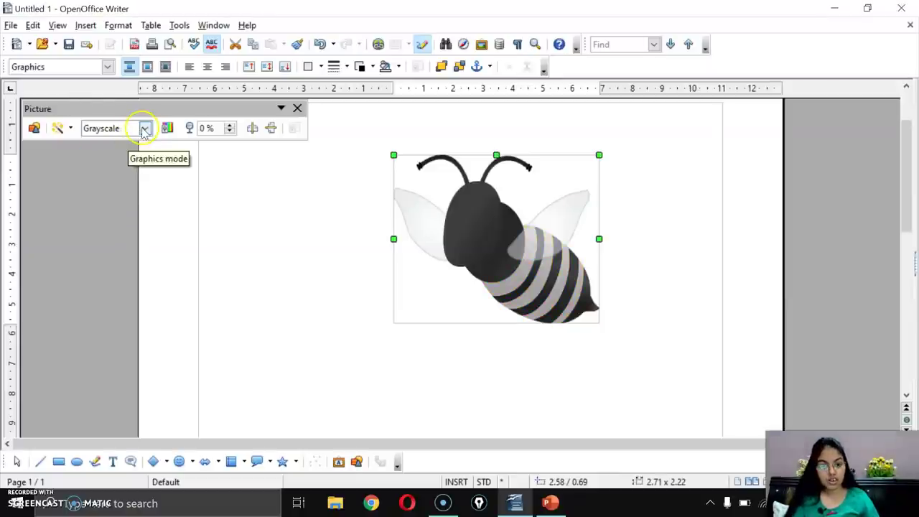
pyautogui.click(144, 129)
pyautogui.click(119, 165)
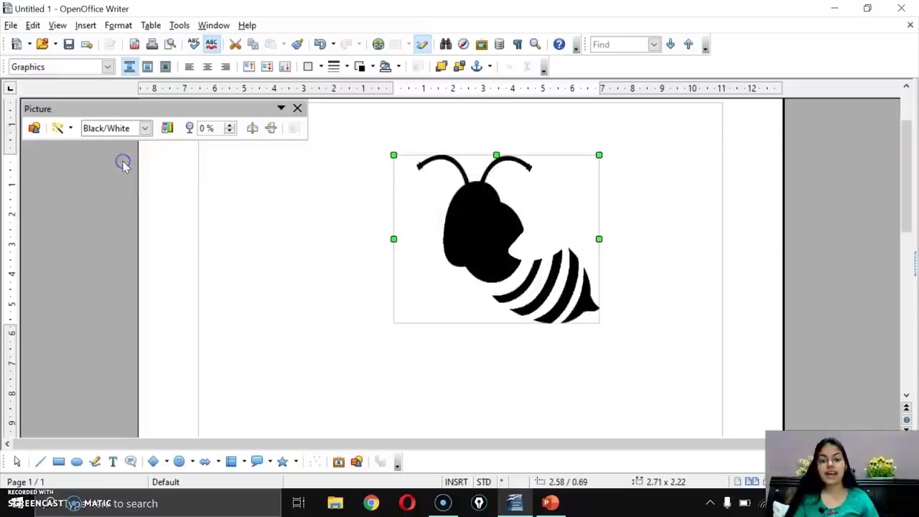
pyautogui.click(144, 128)
pyautogui.click(117, 176)
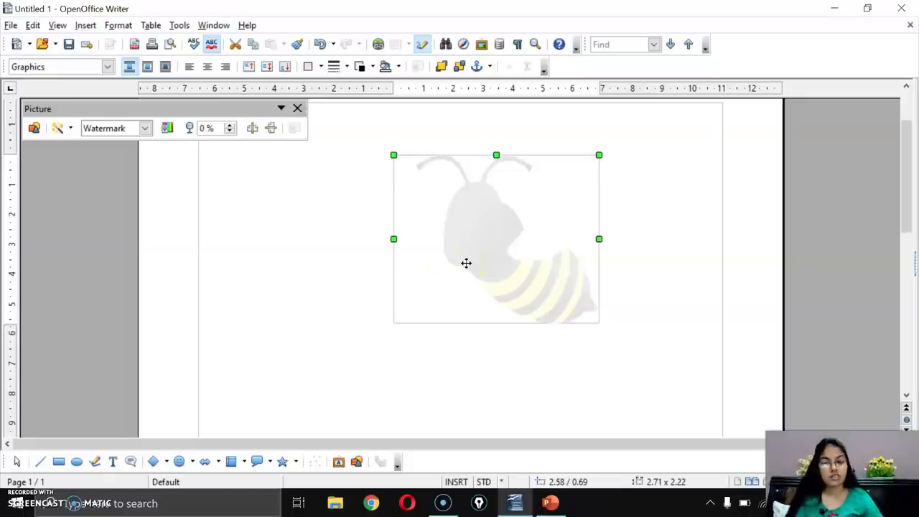
pyautogui.click(144, 128)
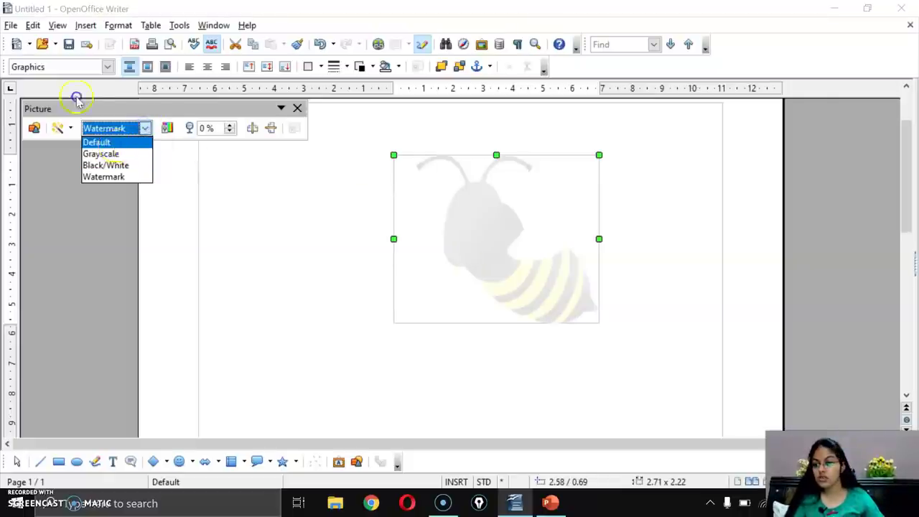
pyautogui.click(115, 143)
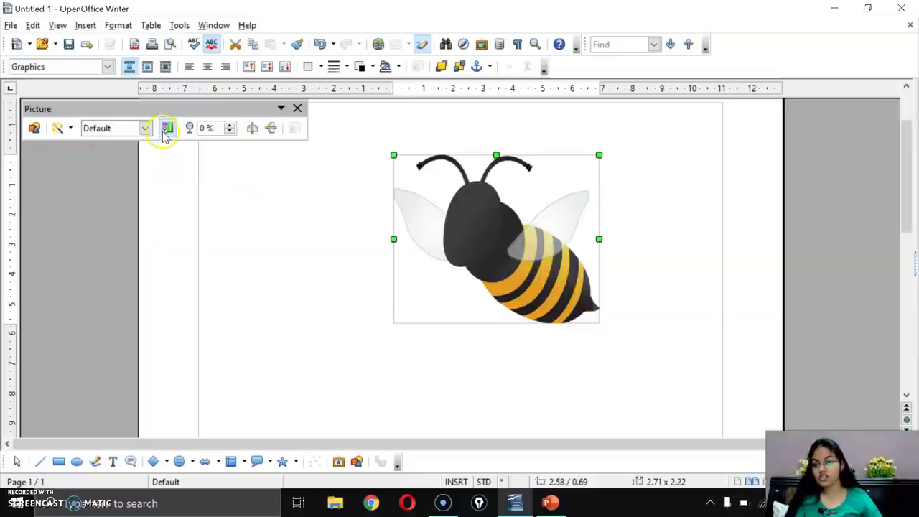
# - Show the Color toolbar, raise the bee image's red to 18% and bring it back to 0%
pyautogui.click(166, 129)
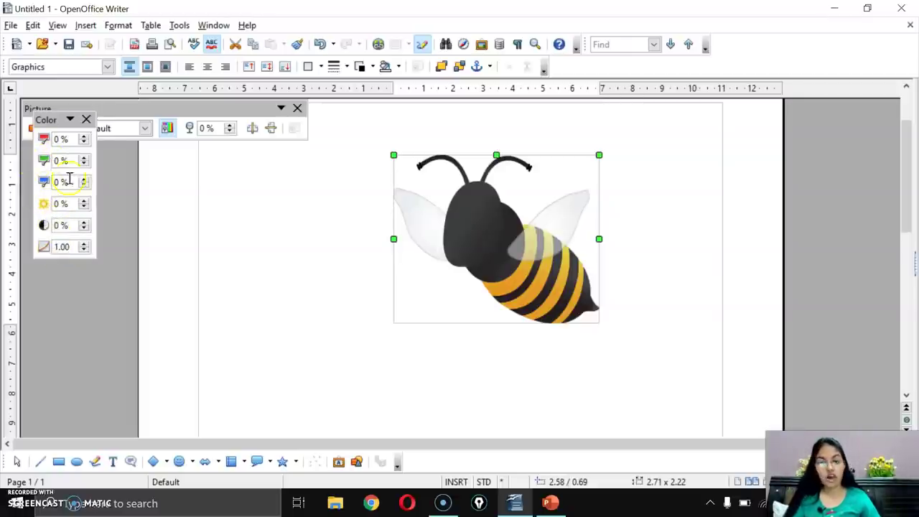
pyautogui.click(84, 136)
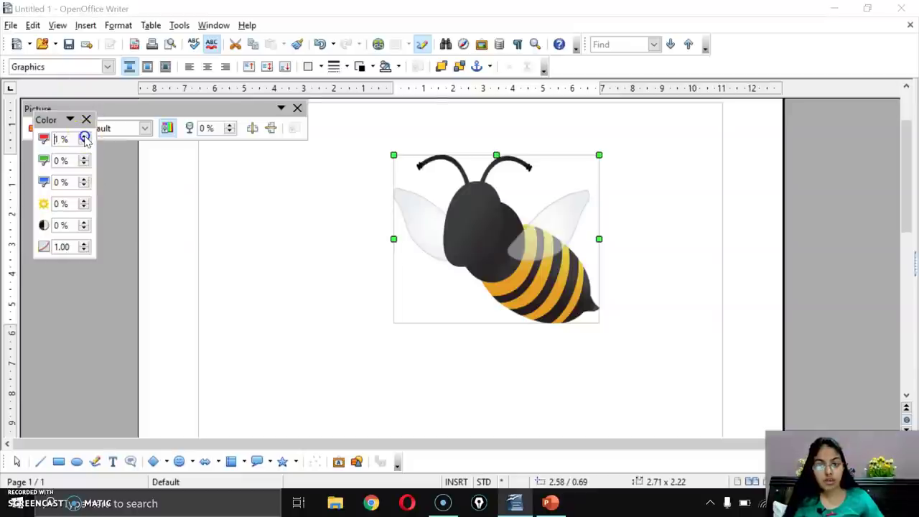
pyautogui.click(84, 136)
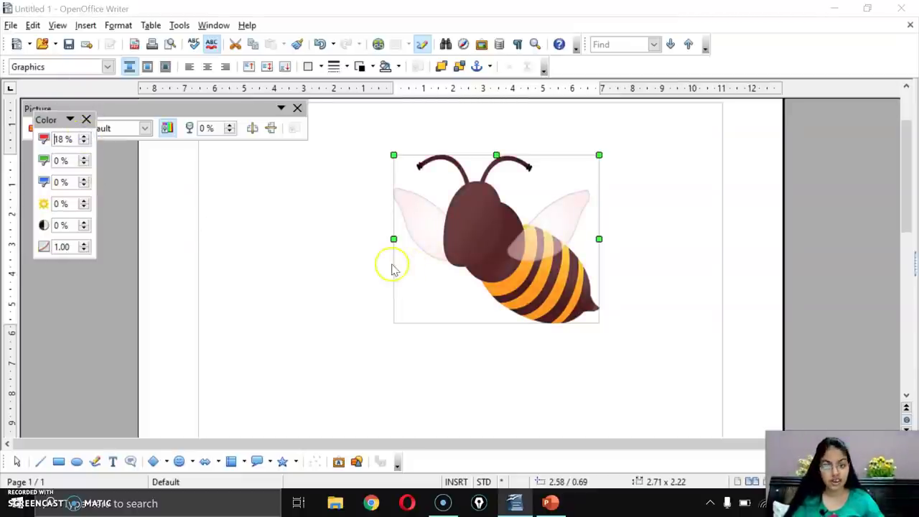
pyautogui.click(84, 141)
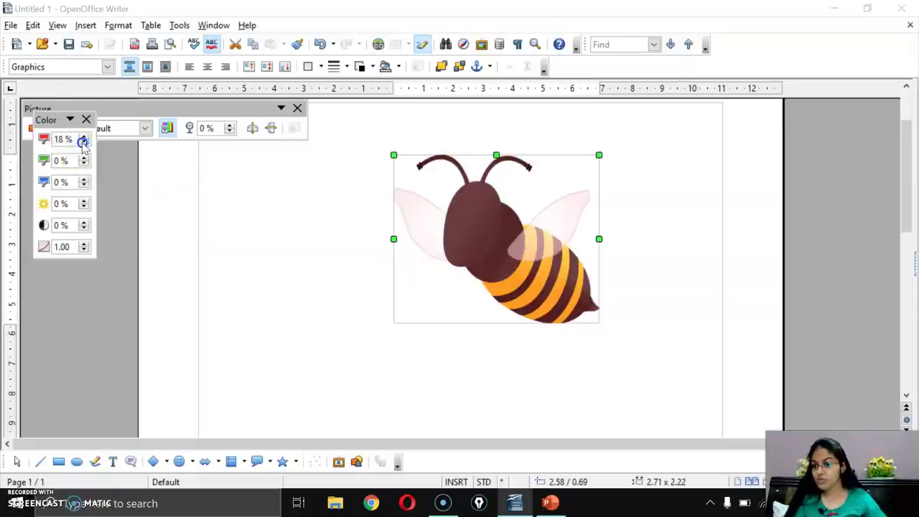
pyautogui.click(83, 144)
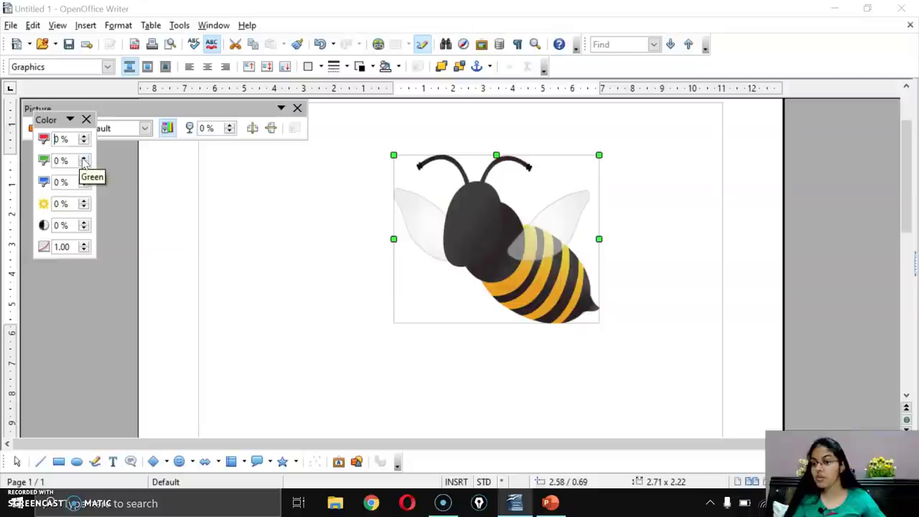
# - Set the bee image's colour levels to 20% green, 18% blue and 13% red
pyautogui.click(83, 162)
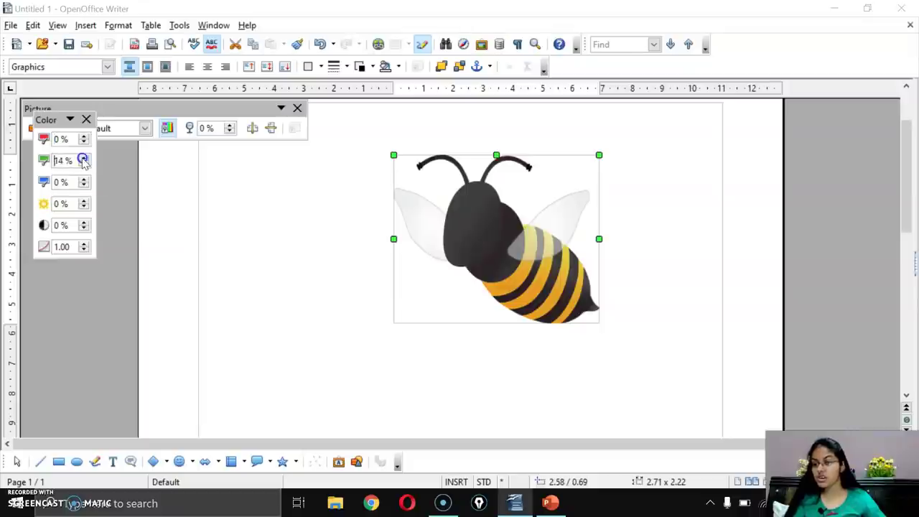
pyautogui.click(83, 157)
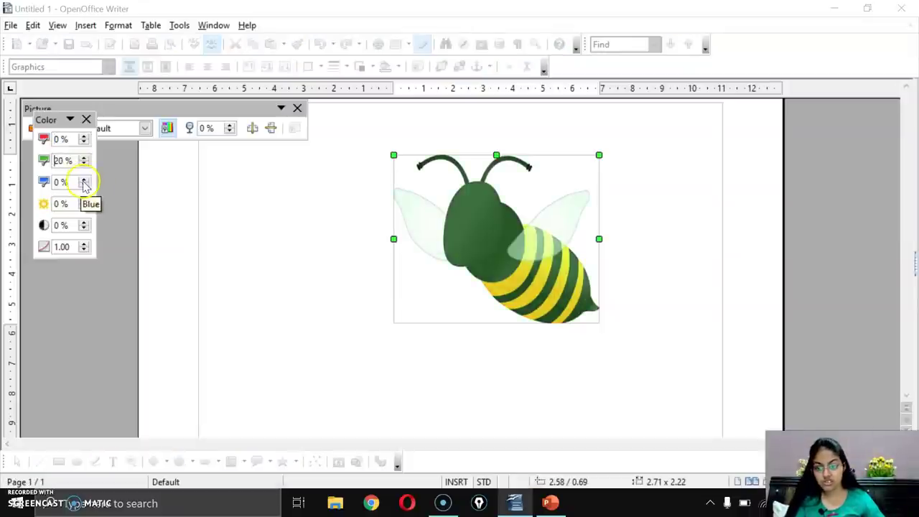
pyautogui.click(84, 183)
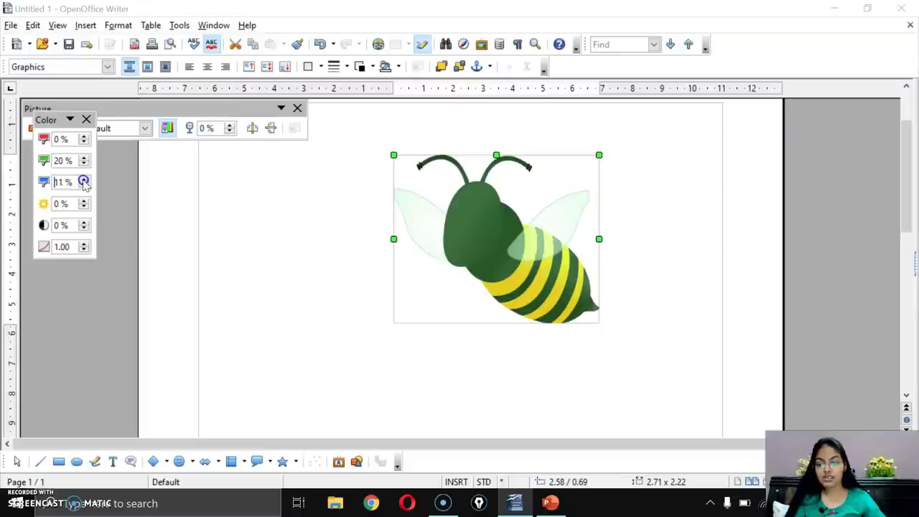
pyautogui.click(87, 138)
pyautogui.click(86, 137)
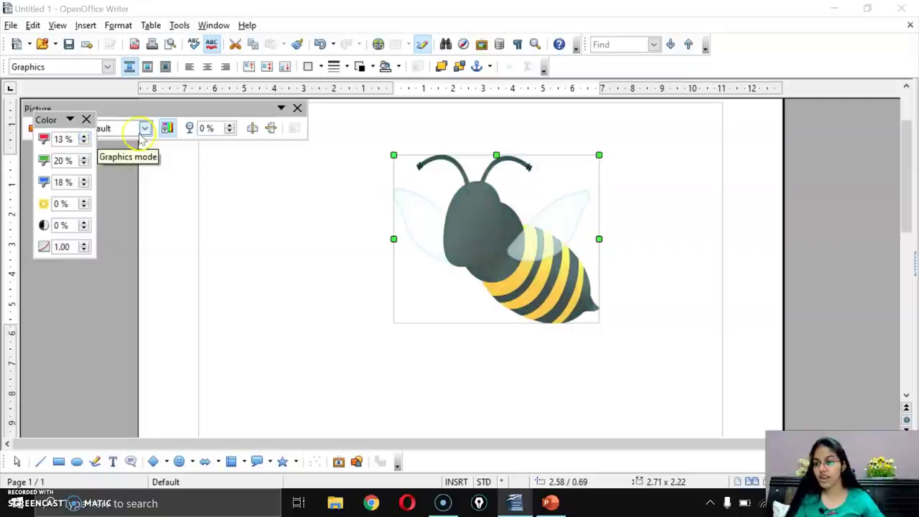
# - Reset the bee image's red, green and blue levels to 0%
pyautogui.doubleClick(63, 137)
pyautogui.write('0')
pyautogui.press('Return')
pyautogui.click(62, 159)
pyautogui.write('0')
pyautogui.press('Return')
pyautogui.doubleClick(61, 182)
pyautogui.write('0')
pyautogui.press('Return')
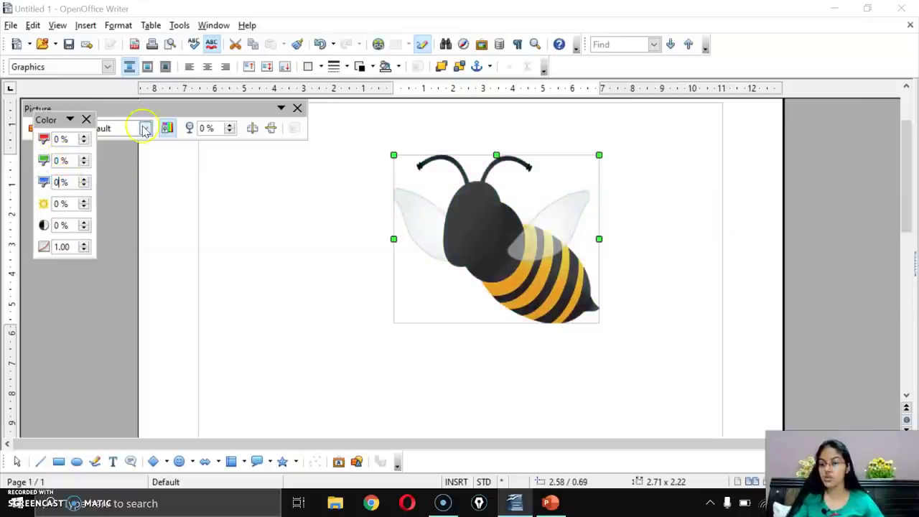
# - Reselect the bee image and close the Color toolbar
pyautogui.click(176, 157)
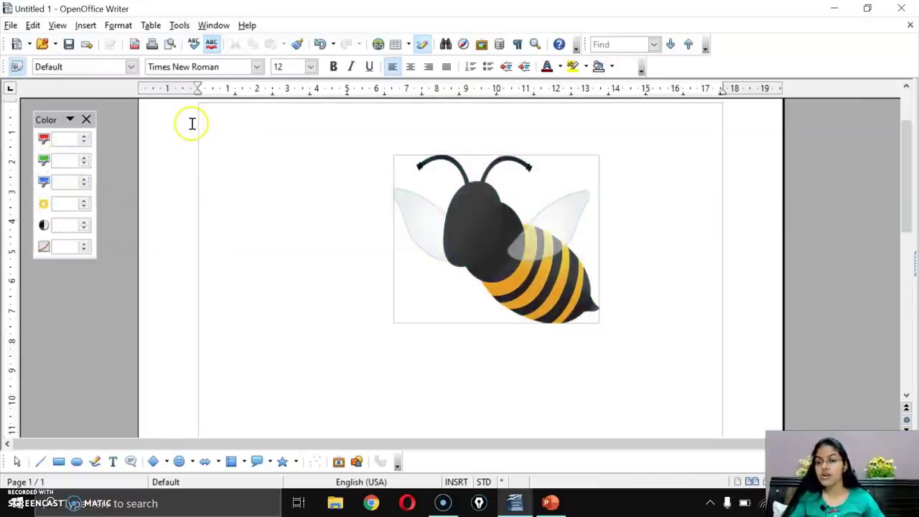
pyautogui.click(468, 222)
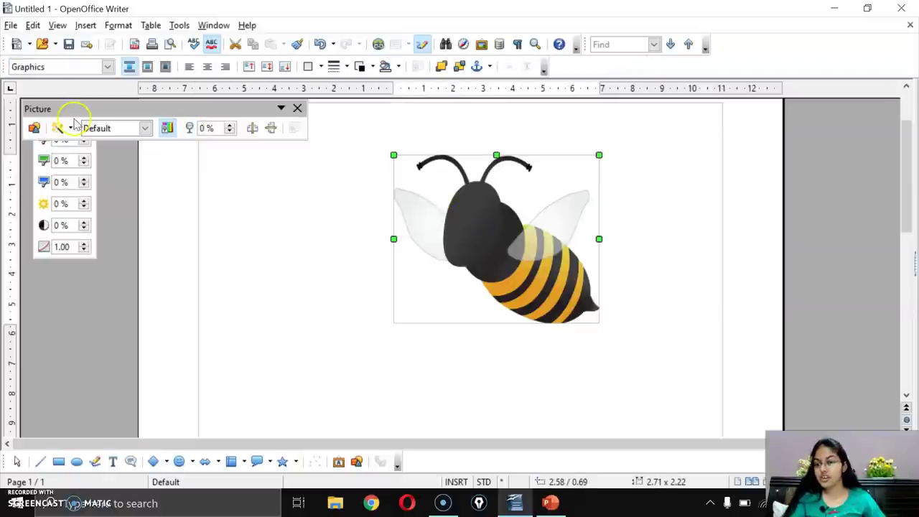
pyautogui.click(170, 130)
pyautogui.click(170, 130)
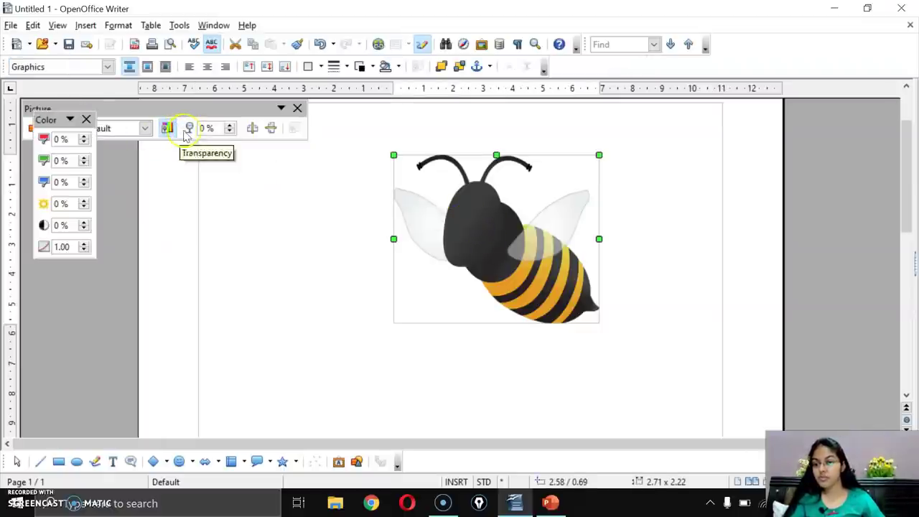
pyautogui.click(87, 119)
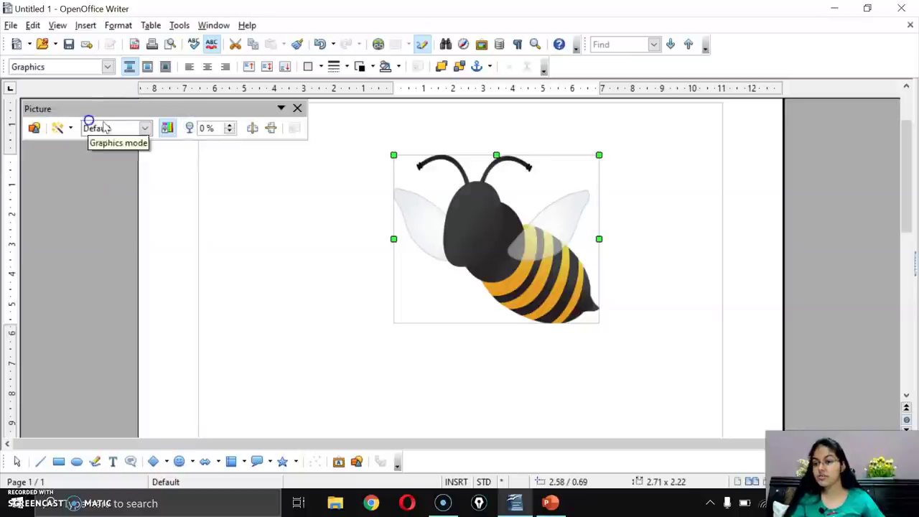
# - Raise the bee image's transparency to 16% and return it to 0%
pyautogui.click(230, 127)
pyautogui.moveTo(230, 128); pyautogui.dragTo(230, 128)
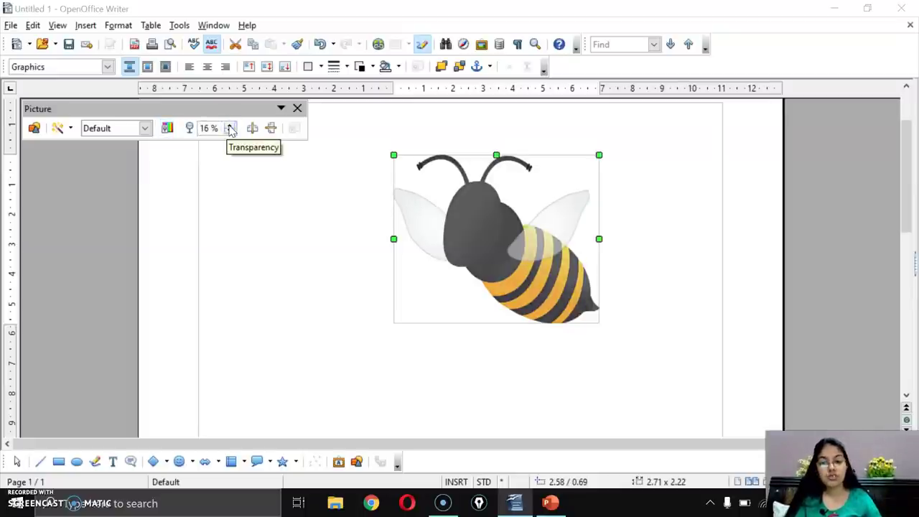
pyautogui.moveTo(232, 133); pyautogui.dragTo(233, 134)
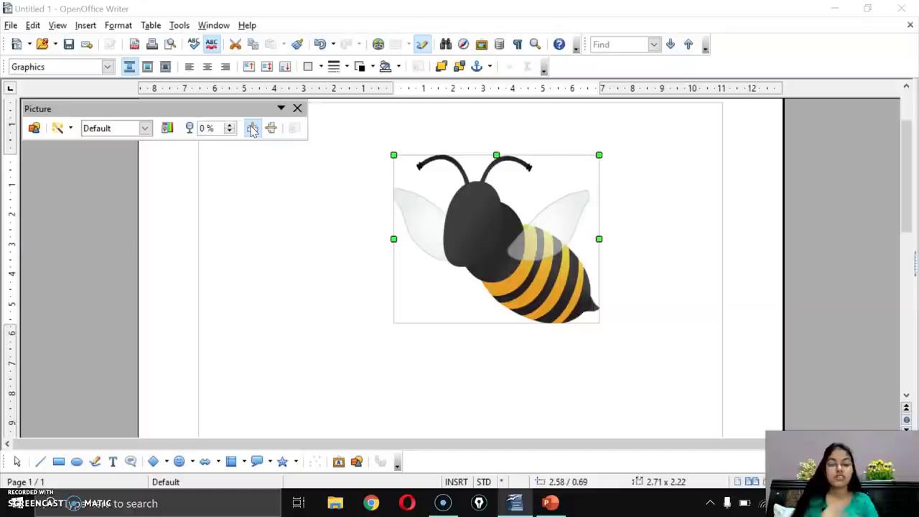
# - Flip the bee image horizontally
pyautogui.click(252, 128)
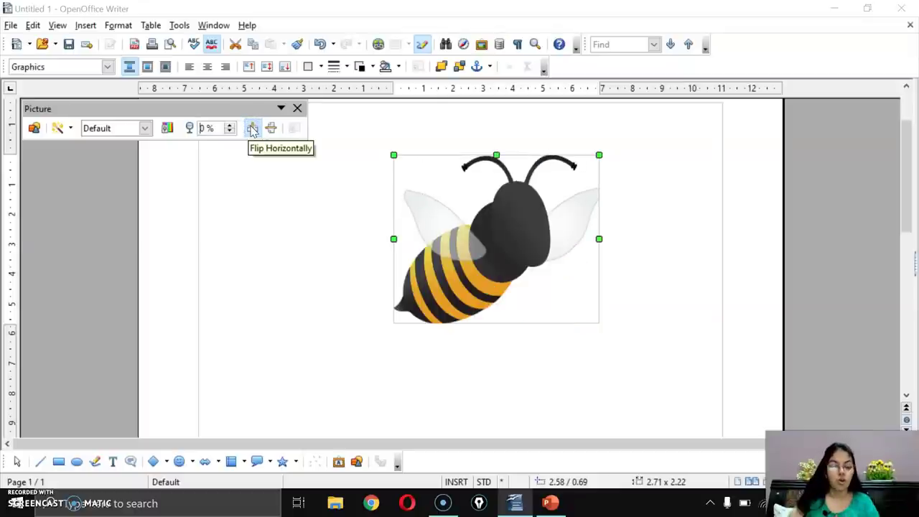
# - Flip the bee image horizontally back and forth until its head points toward the left page margin
pyautogui.click(252, 128)
pyautogui.click(252, 128)
pyautogui.click(252, 127)
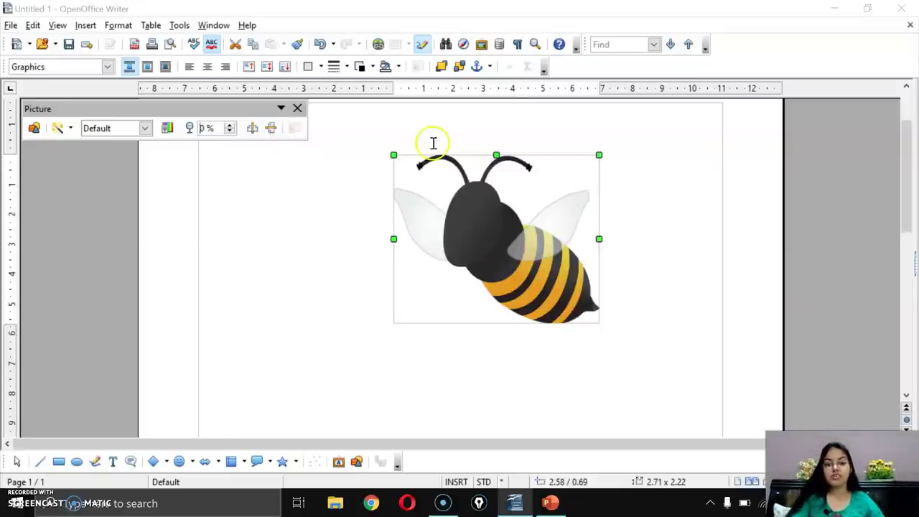
# - Flip the bee image vertically and horizontally, return it to its upright left-facing orientation, and deselect it
pyautogui.click(271, 129)
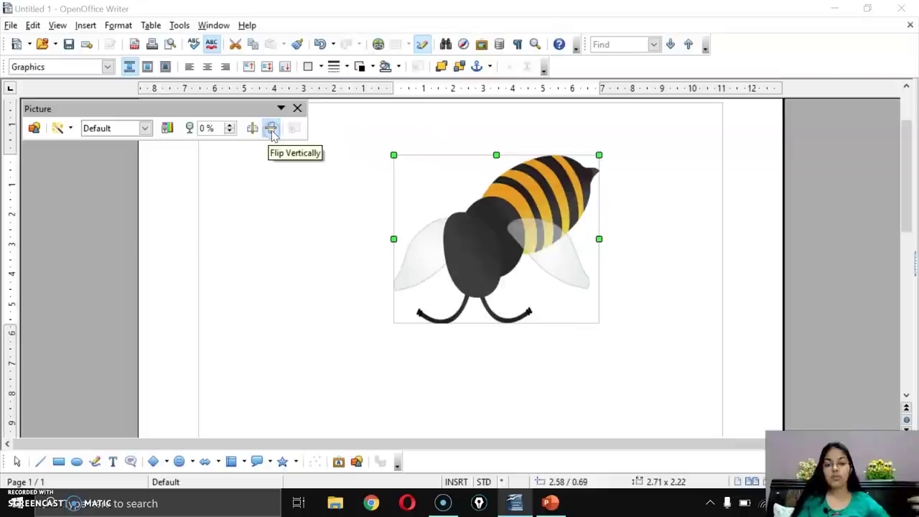
pyautogui.click(271, 129)
pyautogui.click(271, 129)
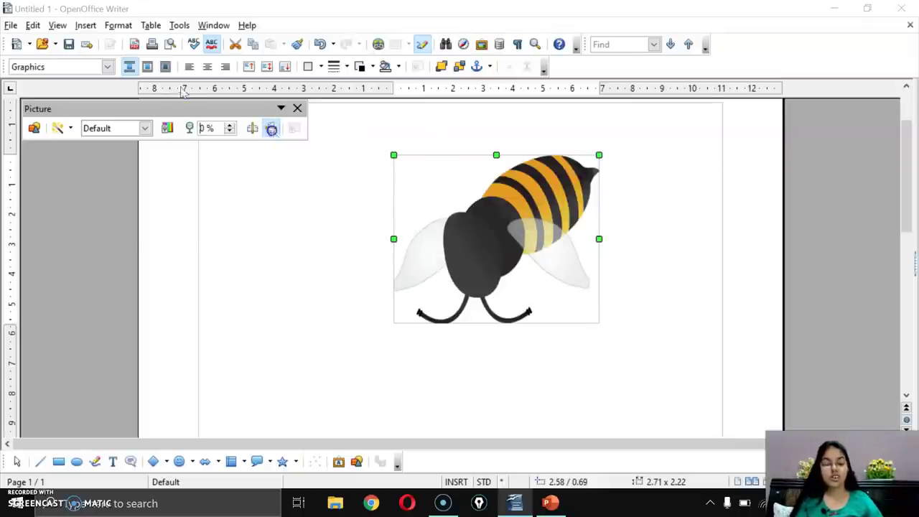
pyautogui.click(271, 129)
pyautogui.click(254, 129)
pyautogui.click(253, 130)
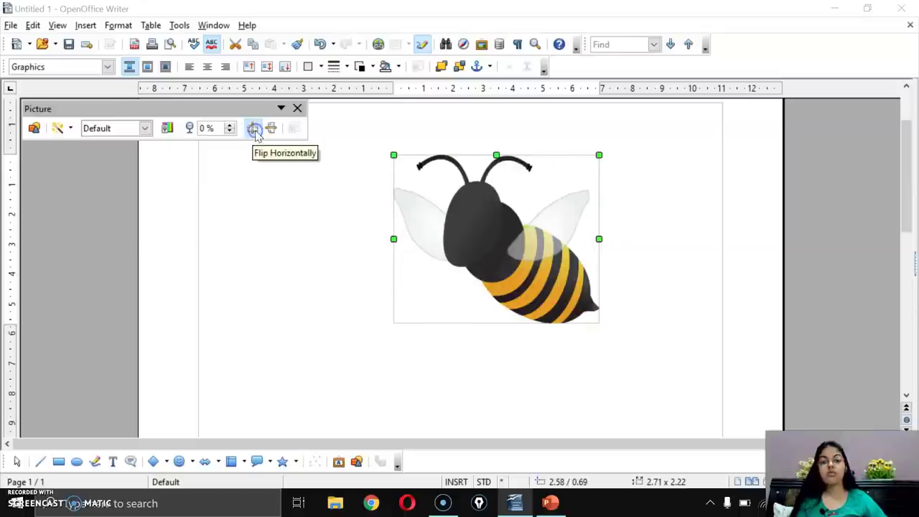
pyautogui.click(266, 194)
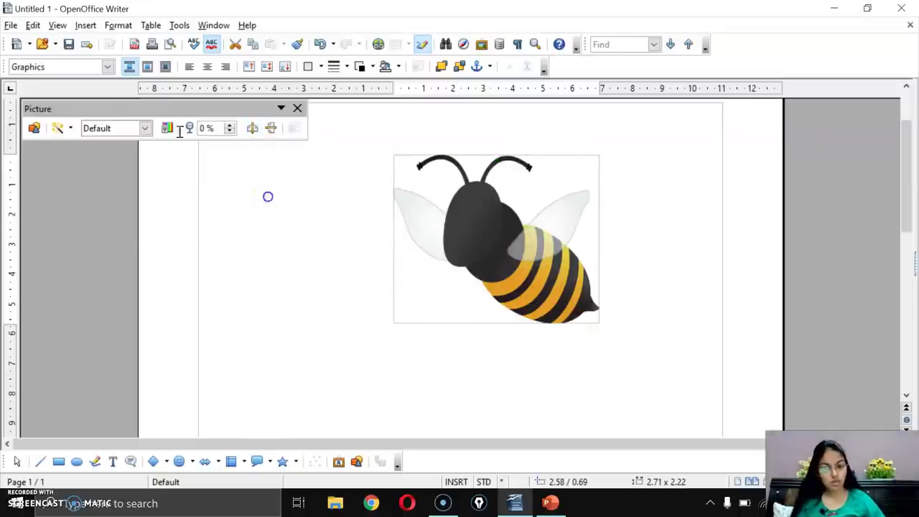
# - Switch to PowerPoint and view the "Modifying an Image" slide full screen to review the Picture Dialog instructions
pyautogui.click(551, 503)
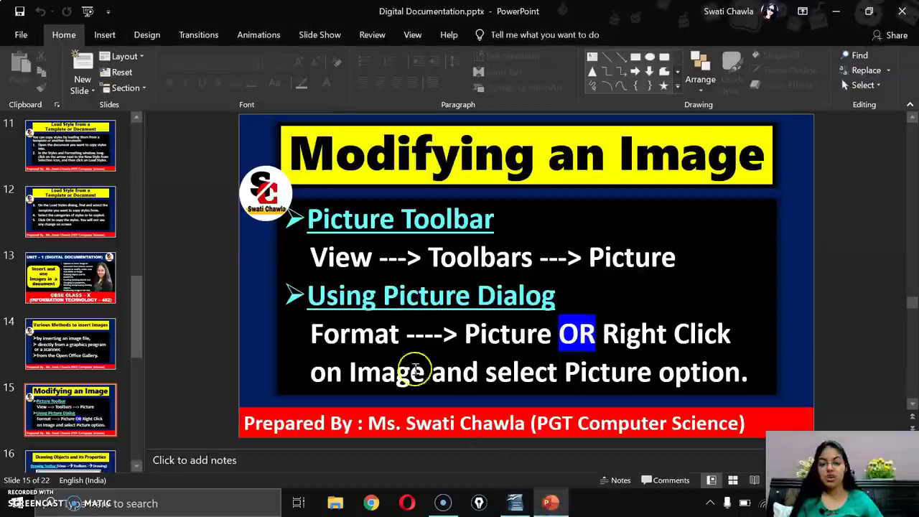
pyautogui.click(405, 302)
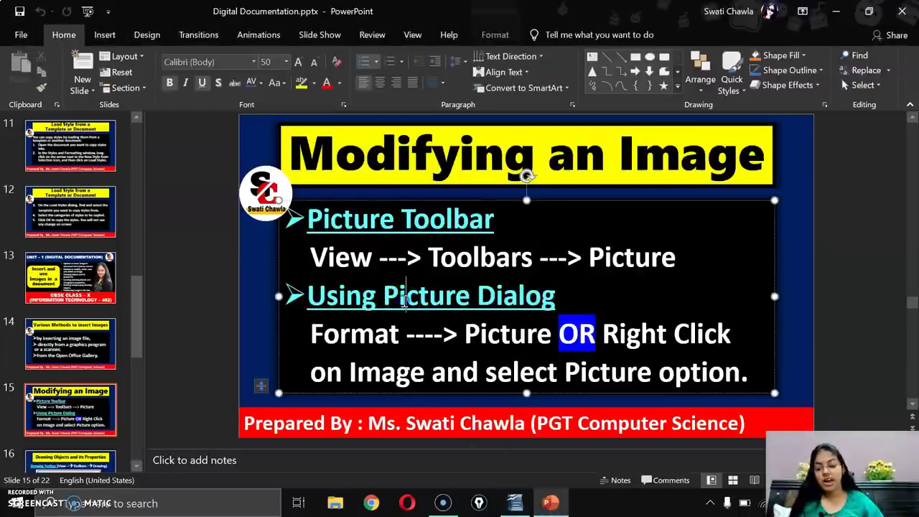
pyautogui.hotkey('shift', 'F5')
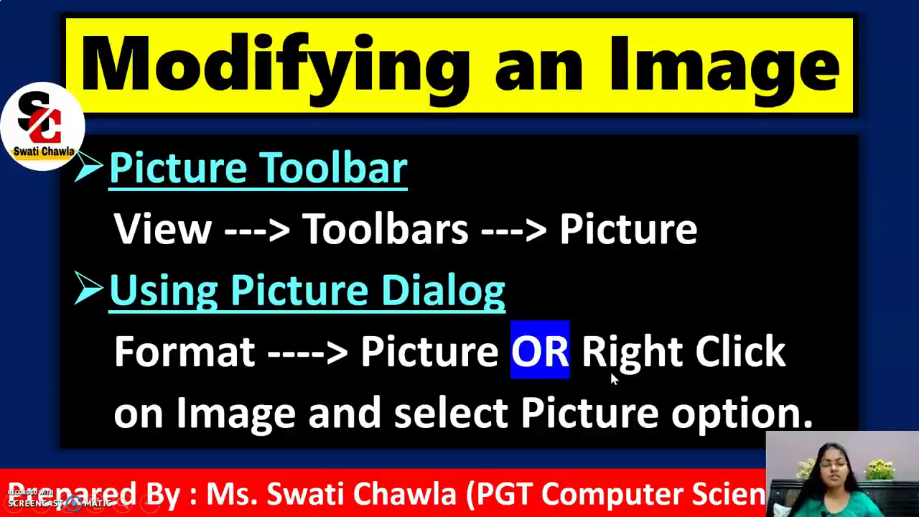
pyautogui.press('Escape')
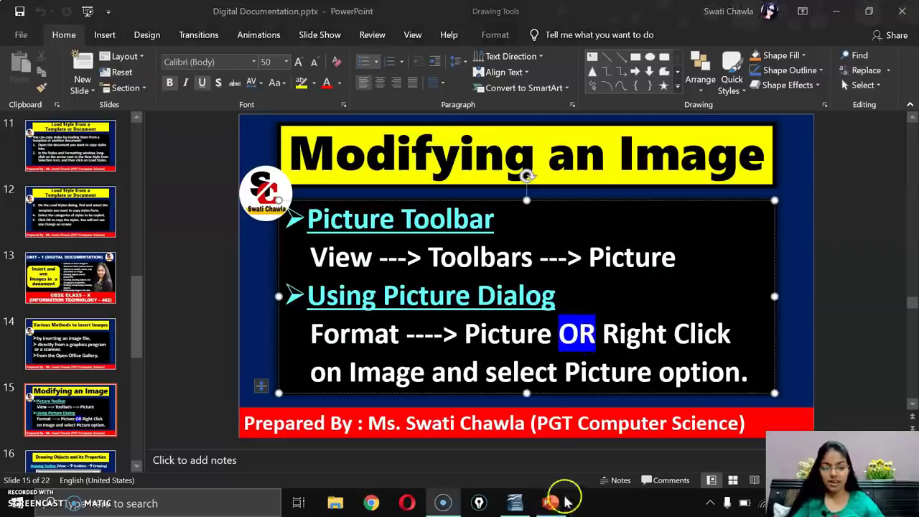
# - Return to OpenOffice Writer, select the bee image and close the Picture toolbar
pyautogui.click(515, 503)
pyautogui.click(549, 286)
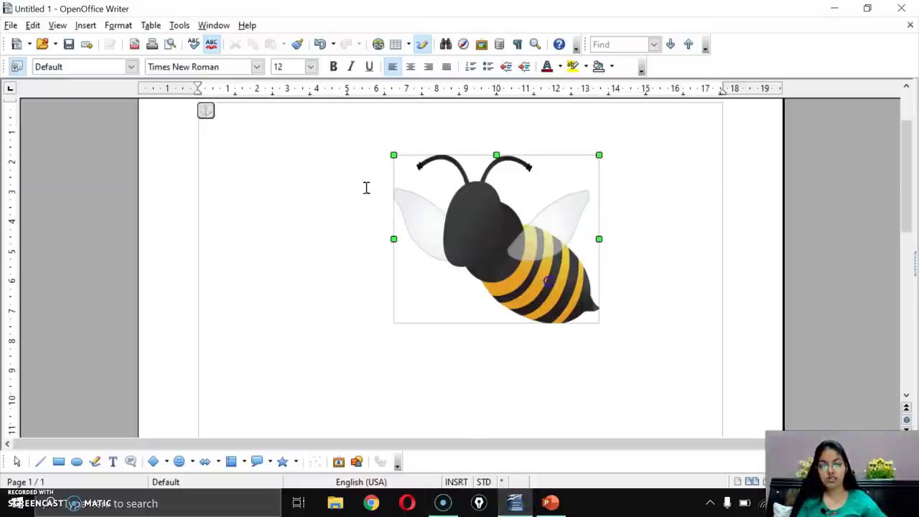
pyautogui.click(299, 109)
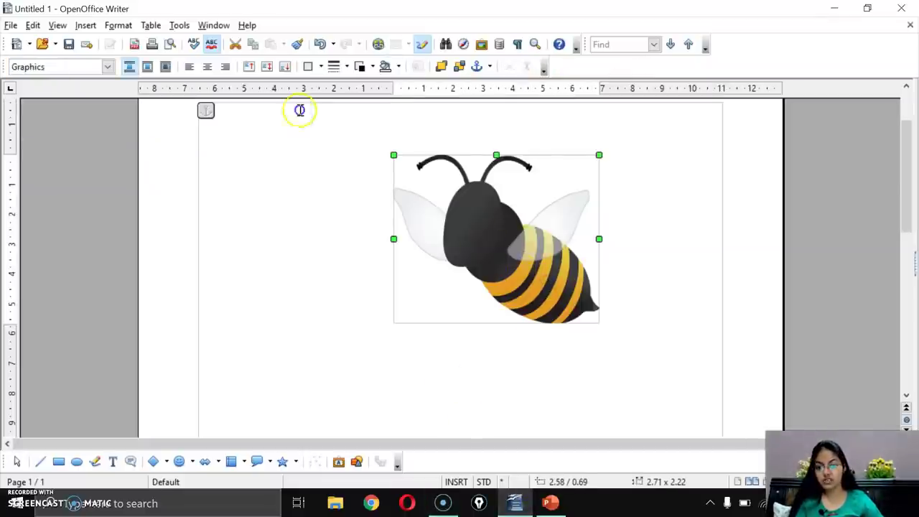
# - Open the bee image's Picture dialog in three different ways, closing it each time without changes
pyautogui.doubleClick(467, 217)
pyautogui.click(426, 9)
pyautogui.rightClick(503, 249)
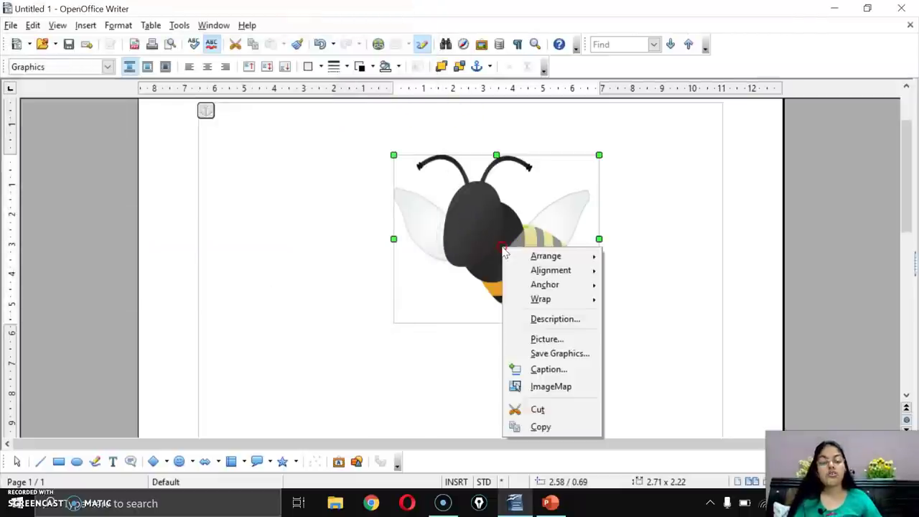
pyautogui.click(530, 339)
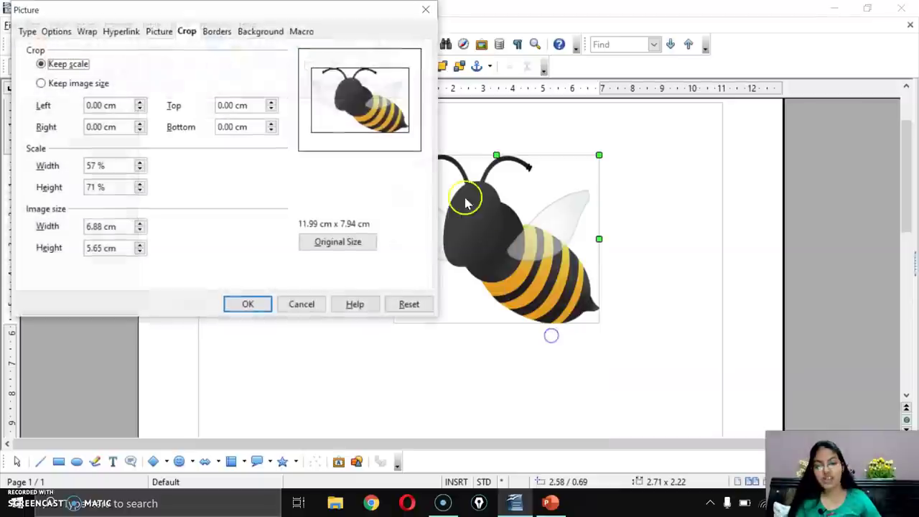
pyautogui.click(425, 9)
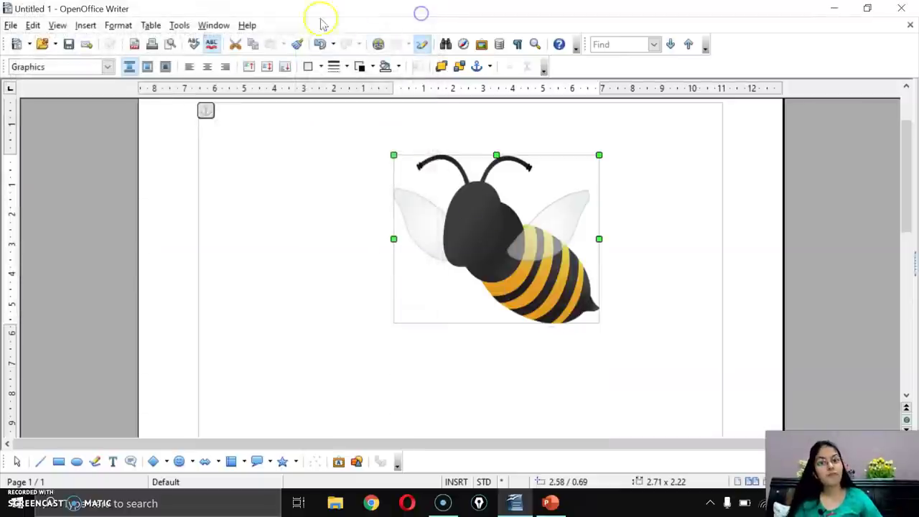
pyautogui.click(115, 25)
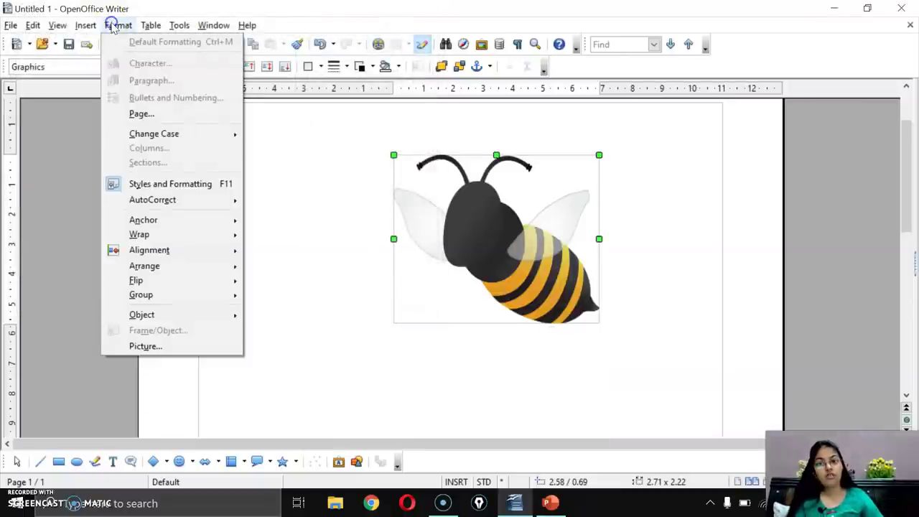
pyautogui.click(145, 346)
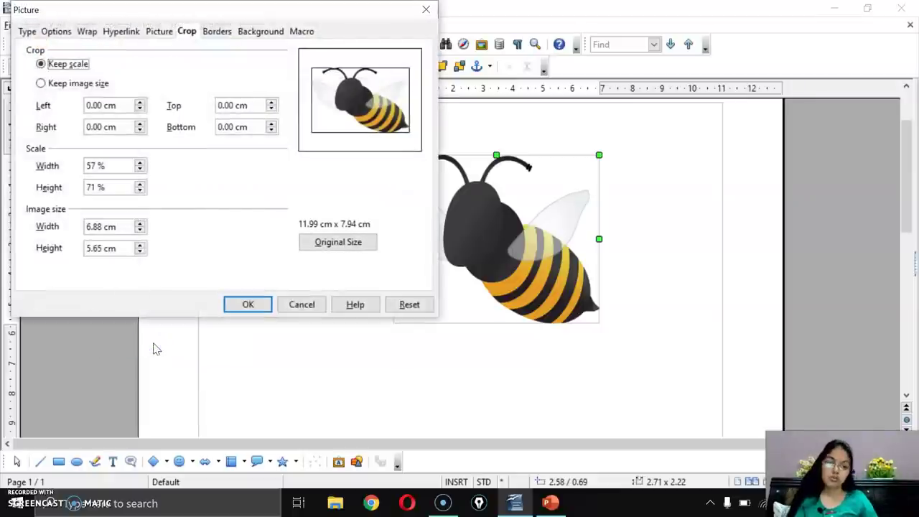
pyautogui.moveTo(165, 10); pyautogui.dragTo(166, 84)
pyautogui.click(316, 375)
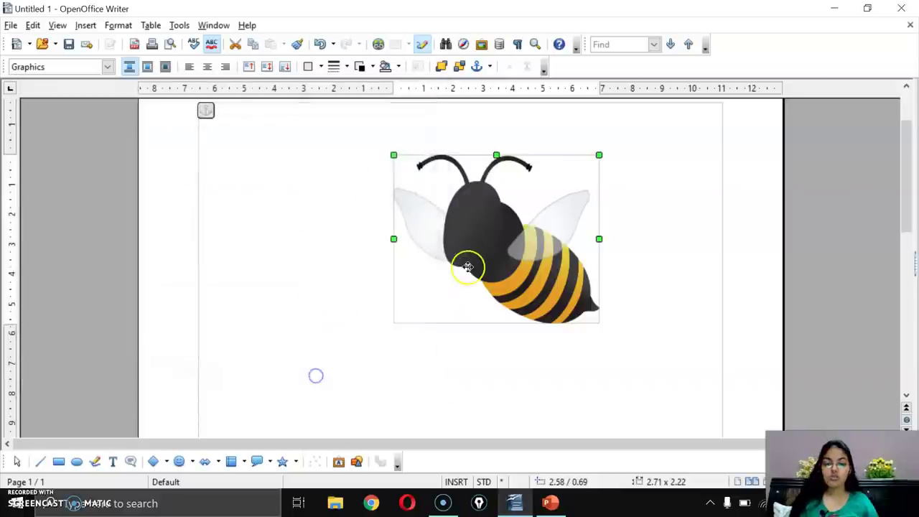
# - Delete the bee image and insert the picture kRIB4bM.jpg from the Pictures folder
pyautogui.press('Delete')
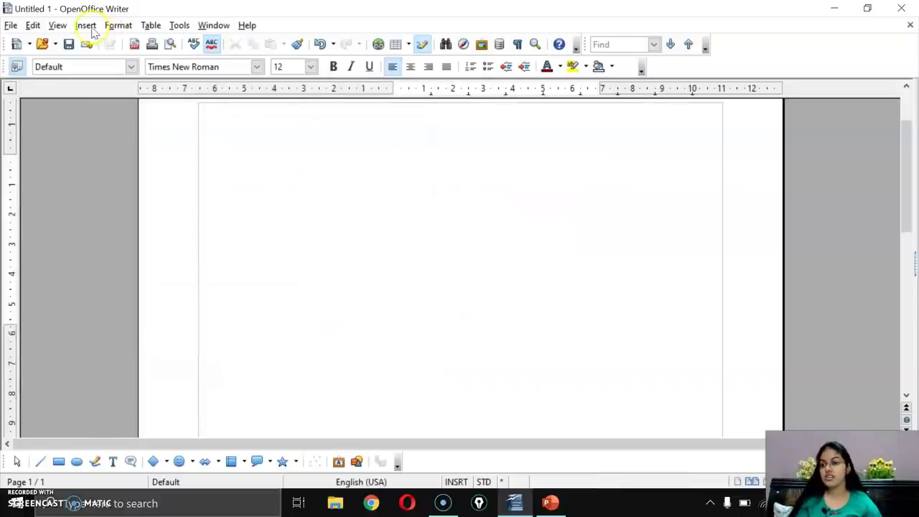
pyautogui.click(89, 27)
pyautogui.moveTo(133, 363)
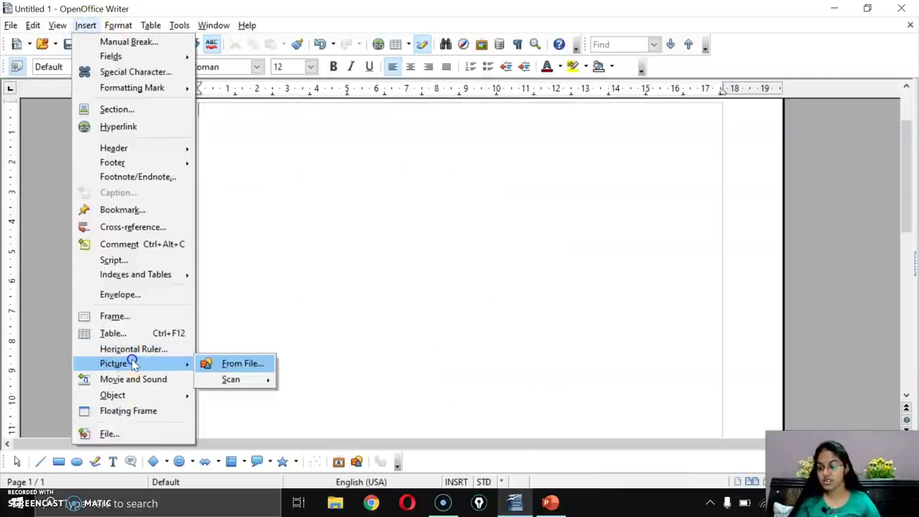
pyautogui.click(235, 364)
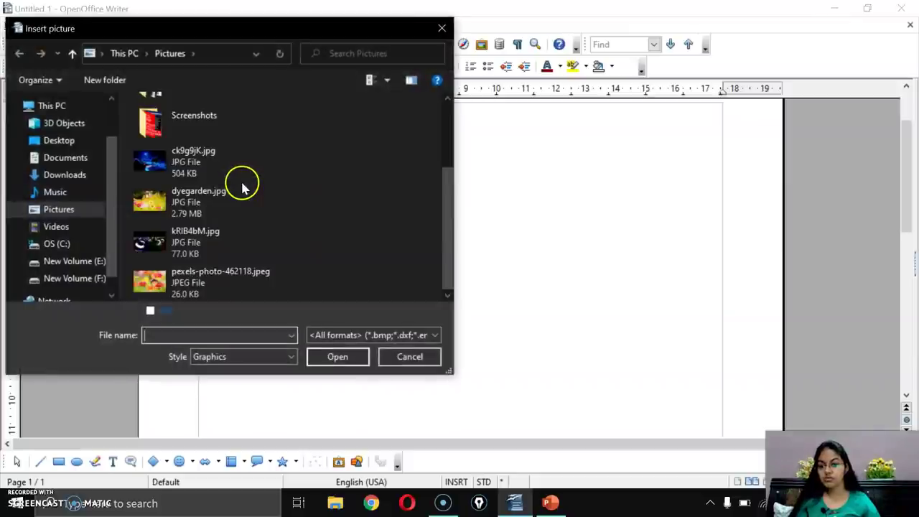
pyautogui.doubleClick(214, 237)
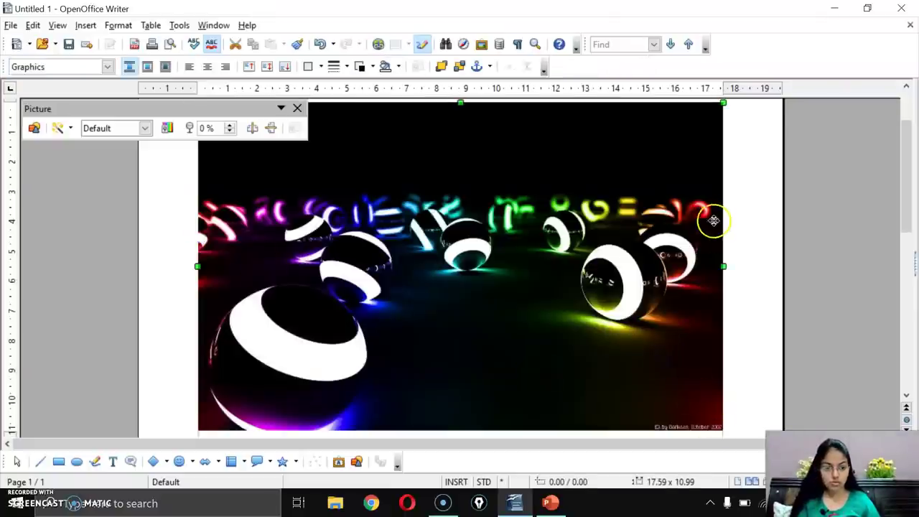
# - Shrink the inserted picture to about 12.88 × 8.06 cm, place it inside the upper page margins, and close the Picture toolbar
pyautogui.scroll(2, 715, 216)
pyautogui.moveTo(723, 177); pyautogui.dragTo(528, 249)
pyautogui.moveTo(627, 397); pyautogui.dragTo(669, 381)
pyautogui.moveTo(596, 338); pyautogui.dragTo(576, 355)
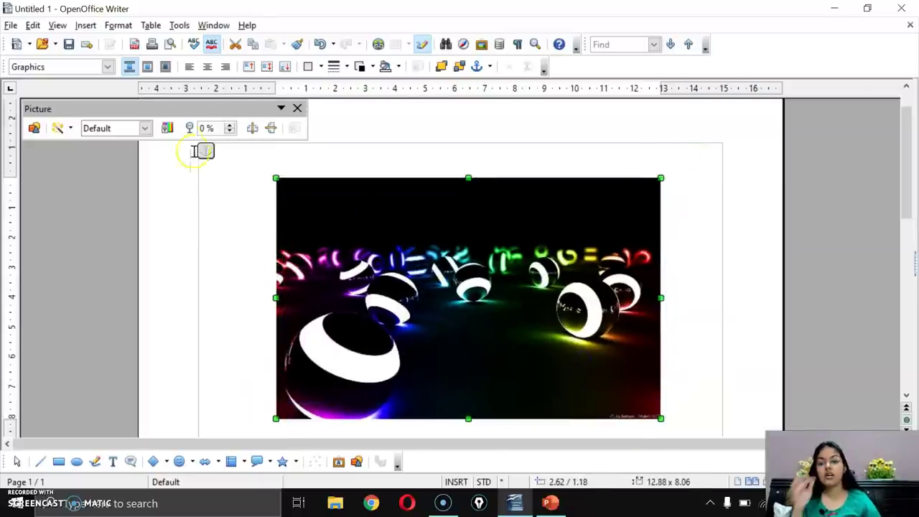
pyautogui.click(297, 108)
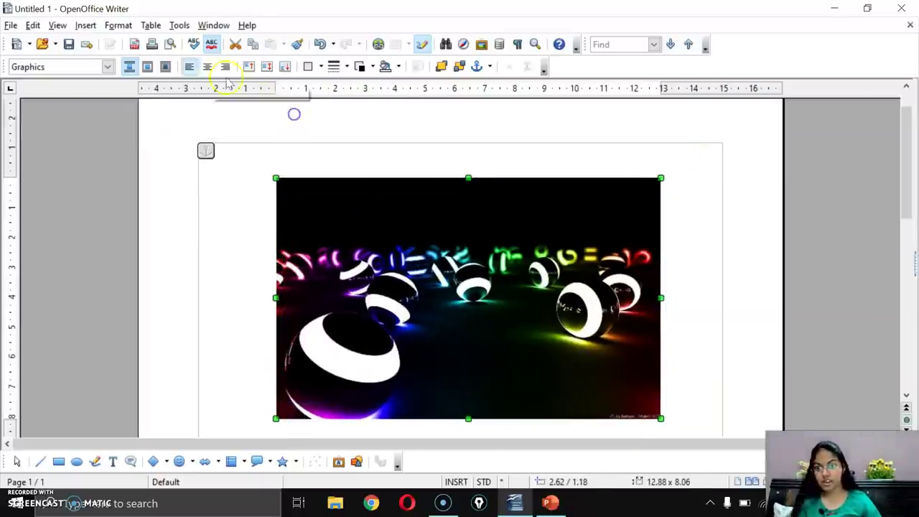
# - Open the Picture dialog for the inserted picture and examine the Keep scale, Keep image size and crop margin settings
pyautogui.click(119, 26)
pyautogui.click(152, 345)
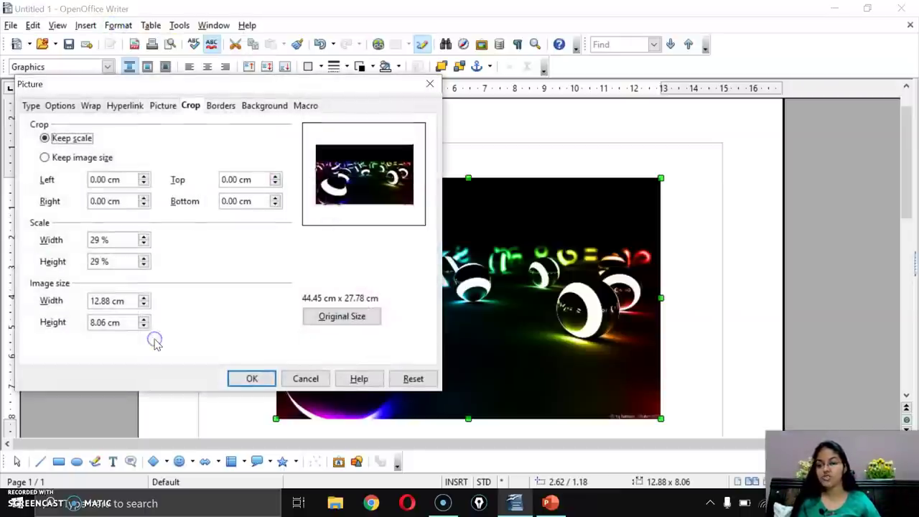
pyautogui.moveTo(195, 84); pyautogui.dragTo(671, 72)
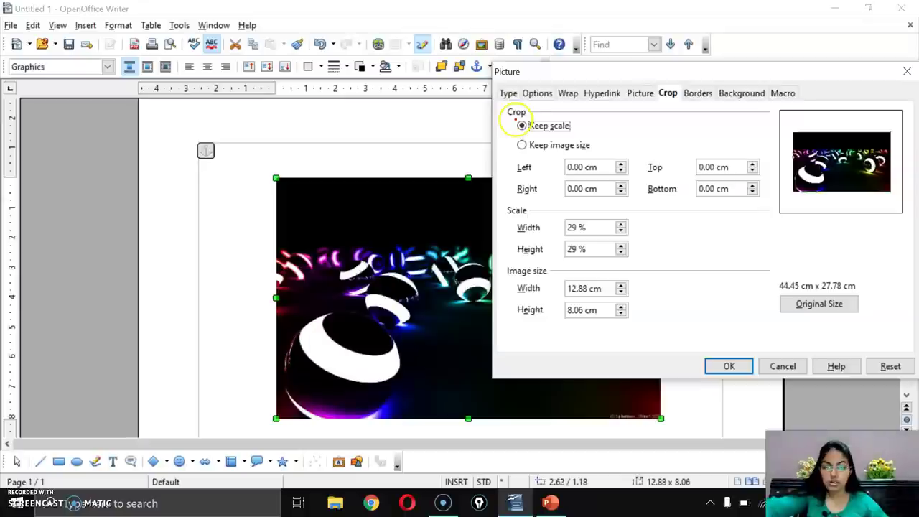
pyautogui.moveTo(513, 112)
pyautogui.mouseDown()
pyautogui.moveTo(518, 127)
pyautogui.moveTo(591, 165)
pyautogui.moveTo(609, 156)
pyautogui.mouseUp()
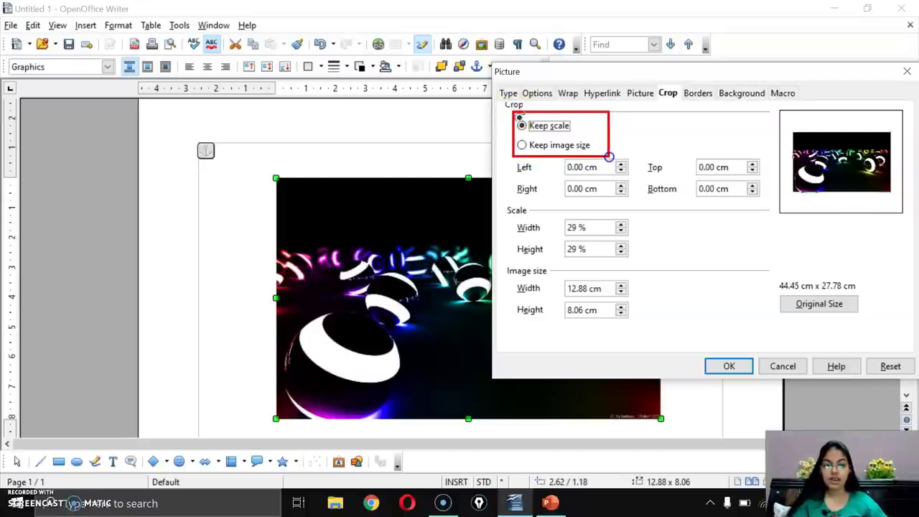
pyautogui.moveTo(630, 121); pyautogui.dragTo(654, 105)
pyautogui.moveTo(629, 142); pyautogui.dragTo(661, 128)
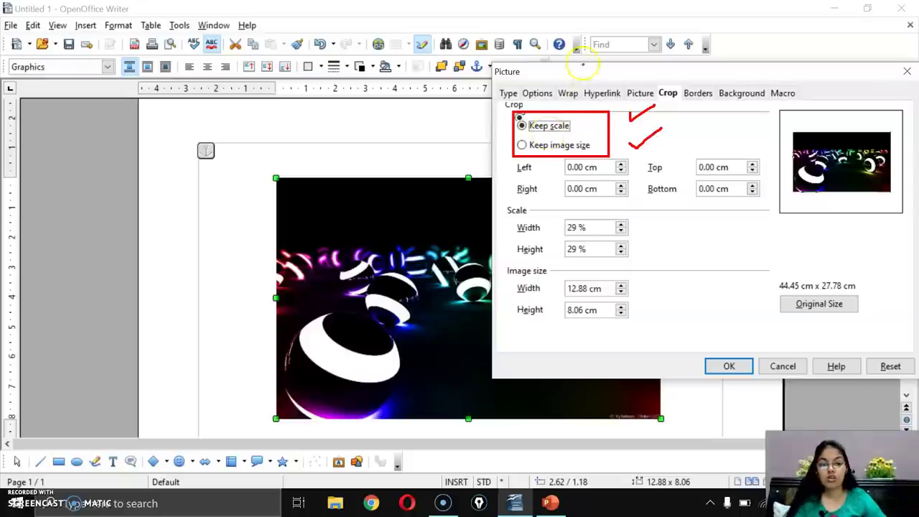
pyautogui.moveTo(494, 156)
pyautogui.mouseDown()
pyautogui.moveTo(535, 195)
pyautogui.moveTo(784, 205)
pyautogui.mouseUp()
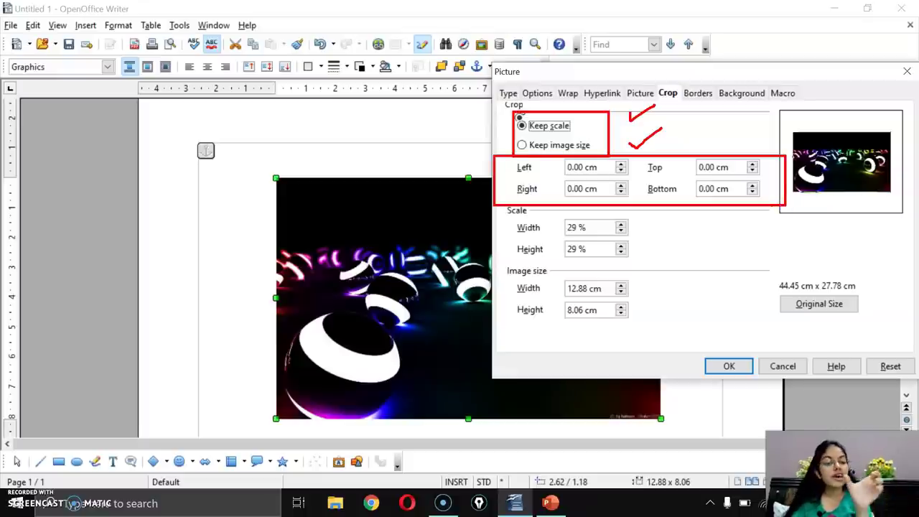
pyautogui.moveTo(633, 71); pyautogui.dragTo(566, 62)
pyautogui.moveTo(713, 113); pyautogui.dragTo(846, 213)
# - Crop the picture by 4.44 cm on the left and 6.95 cm at the top with Keep scale, and undo the crop
pyautogui.click(554, 155)
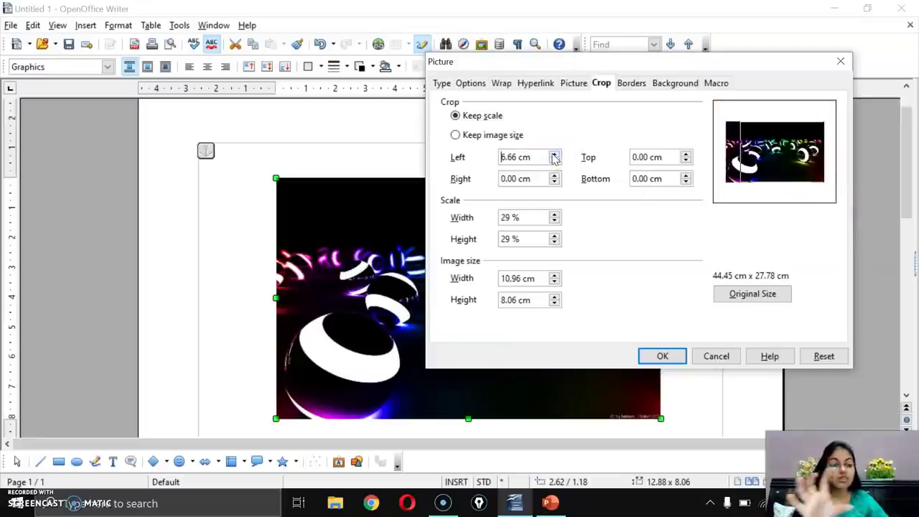
pyautogui.click(555, 160)
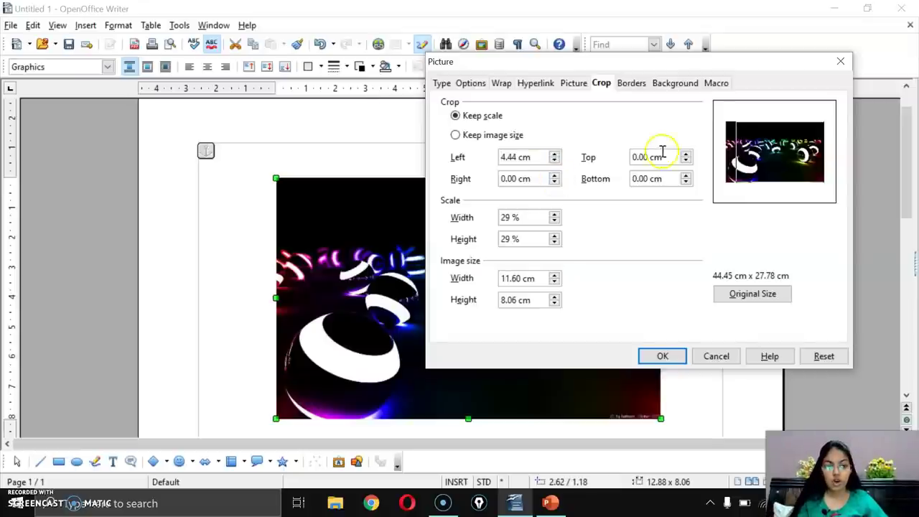
pyautogui.click(686, 154)
pyautogui.click(686, 154)
pyautogui.click(686, 154)
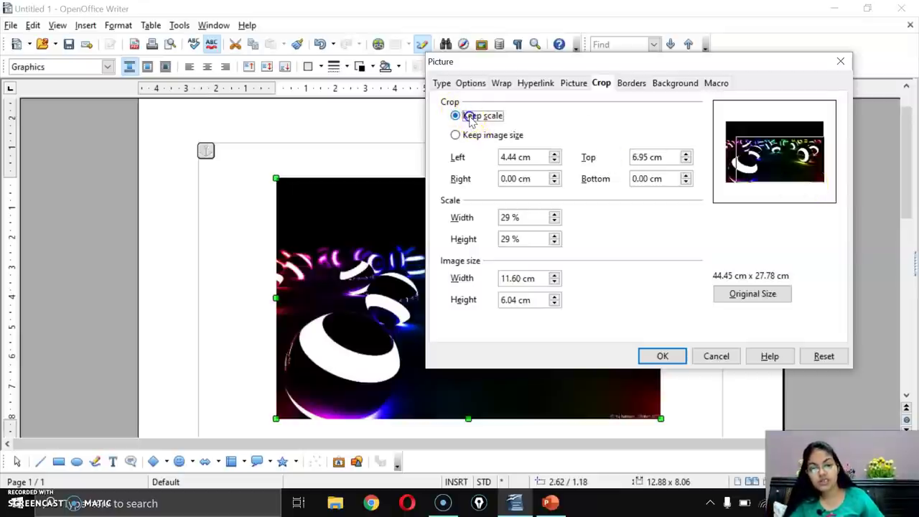
pyautogui.click(662, 356)
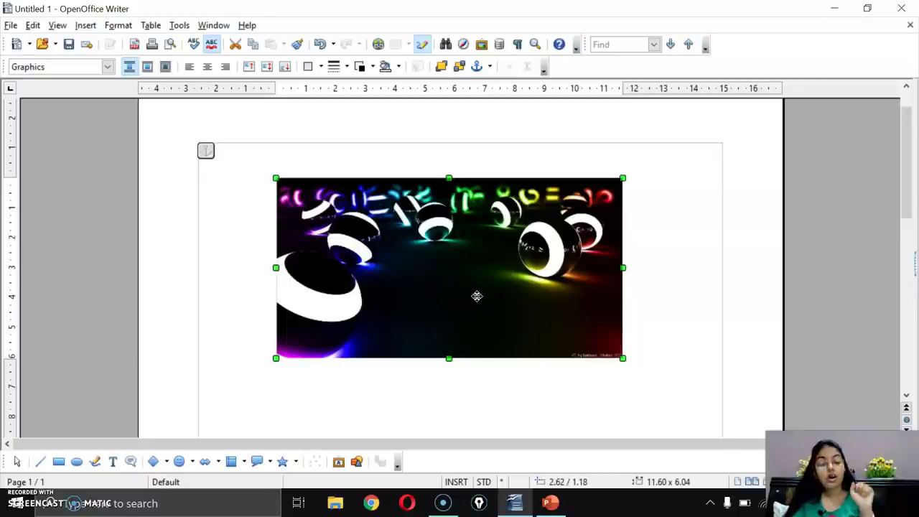
pyautogui.hotkey('ctrl', 'z')
# - Crop the picture by 4.44 cm on the left and 6.95 cm at the top with Keep image size selected last, and undo the crop
pyautogui.doubleClick(349, 211)
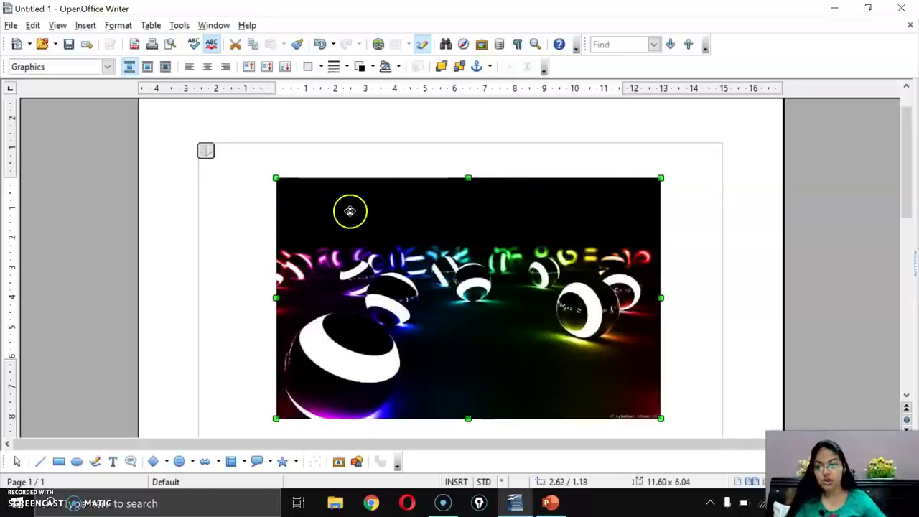
pyautogui.click(555, 154)
pyautogui.click(555, 161)
pyautogui.click(686, 154)
pyautogui.click(686, 154)
pyautogui.click(686, 154)
pyautogui.click(457, 135)
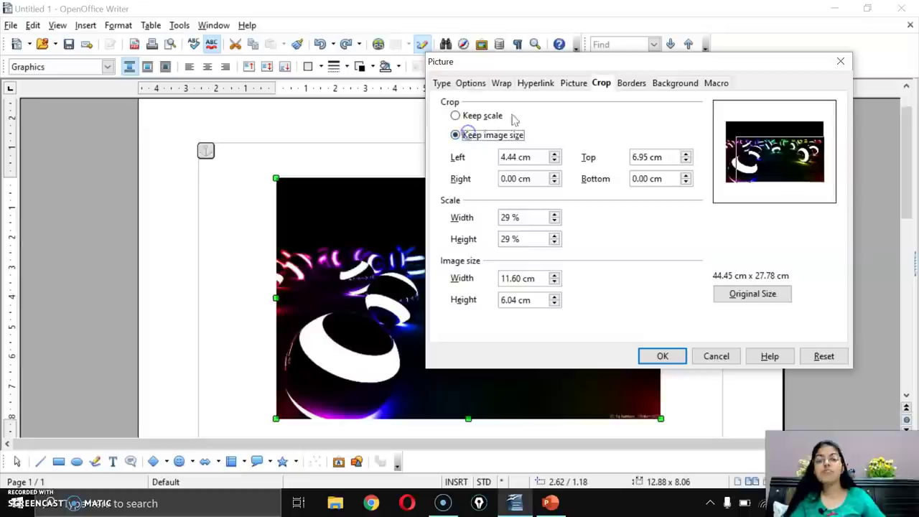
pyautogui.moveTo(554, 61); pyautogui.dragTo(647, 10)
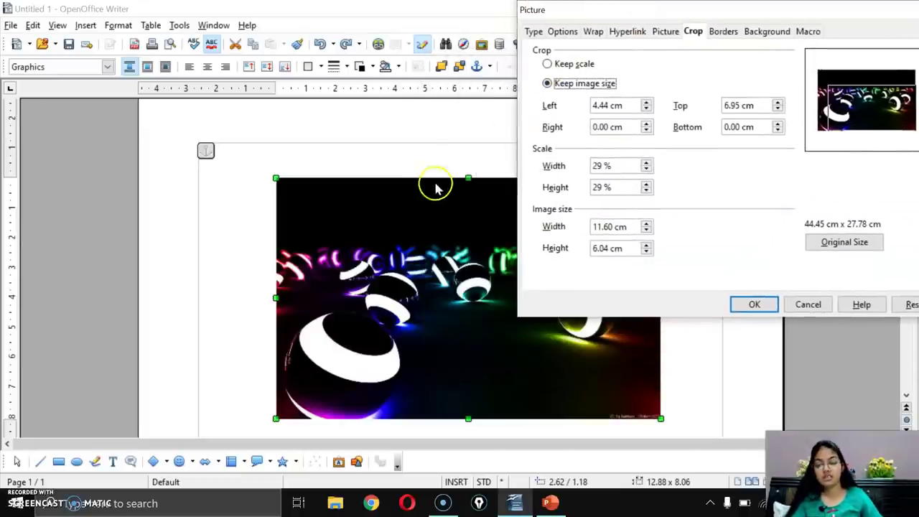
pyautogui.moveTo(275, 176); pyautogui.dragTo(678, 436)
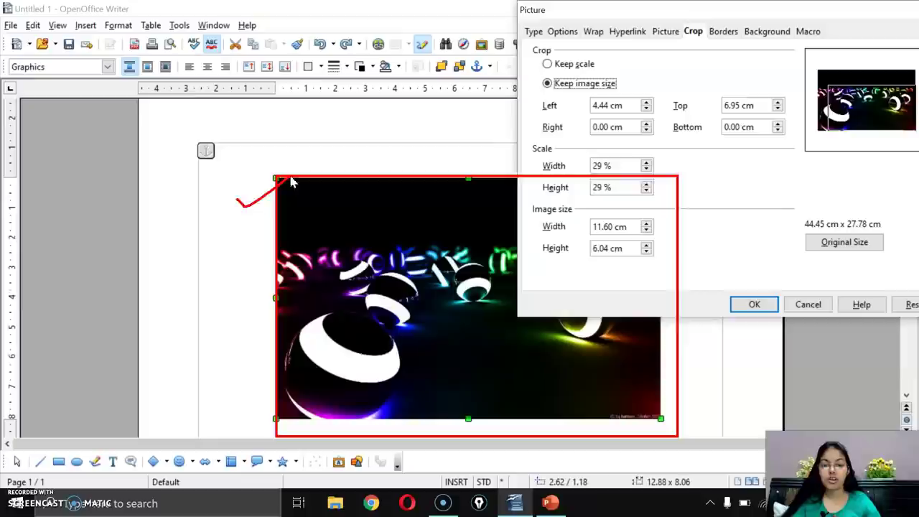
pyautogui.click(754, 305)
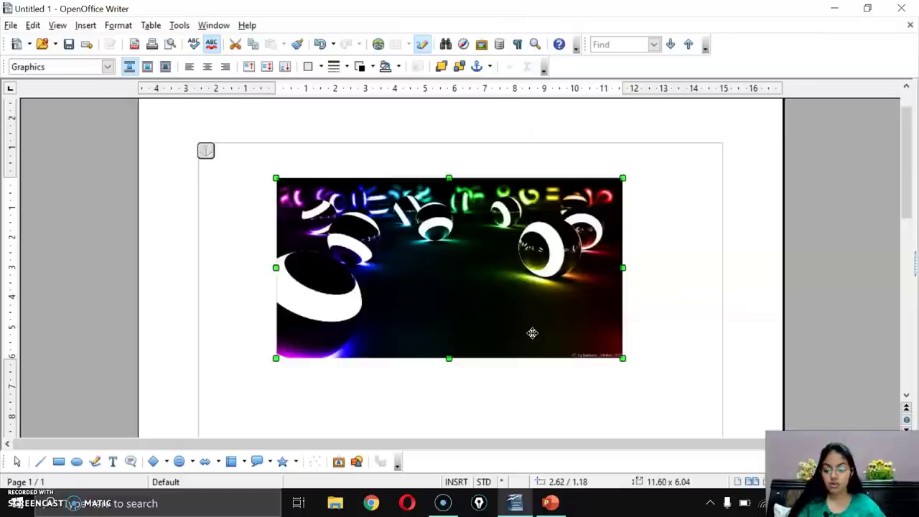
pyautogui.hotkey('ctrl', 'z')
# - Crop the picture by 6.66 cm on the left and 5.56 cm at the top with Keep image size, and undo the crop
pyautogui.doubleClick(354, 222)
pyautogui.click(569, 87)
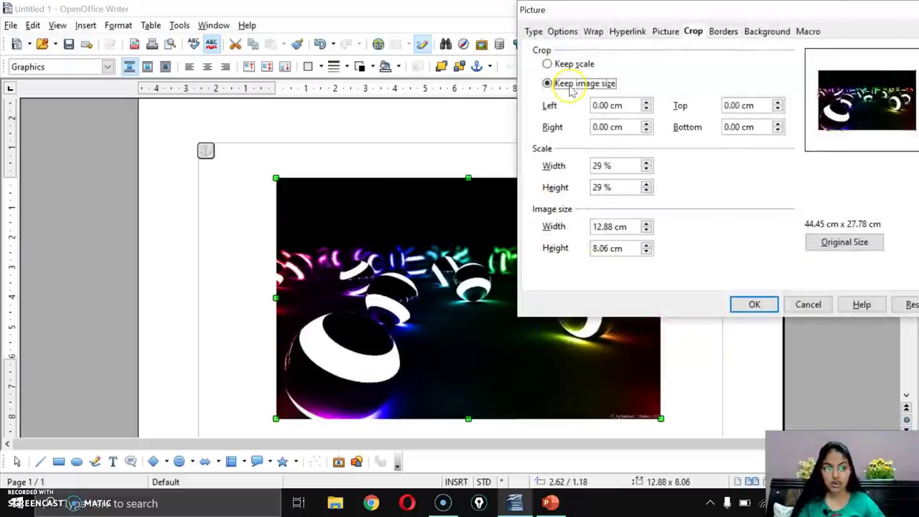
pyautogui.click(646, 103)
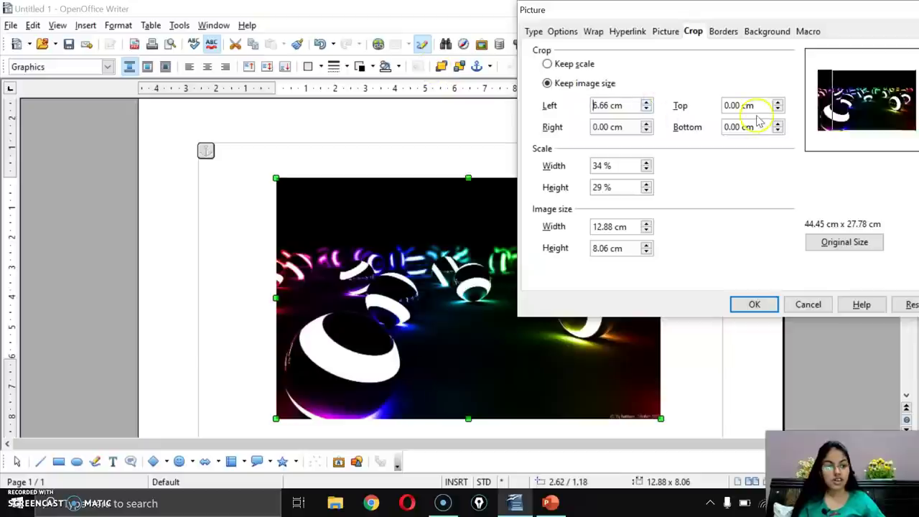
pyautogui.click(779, 103)
pyautogui.click(778, 103)
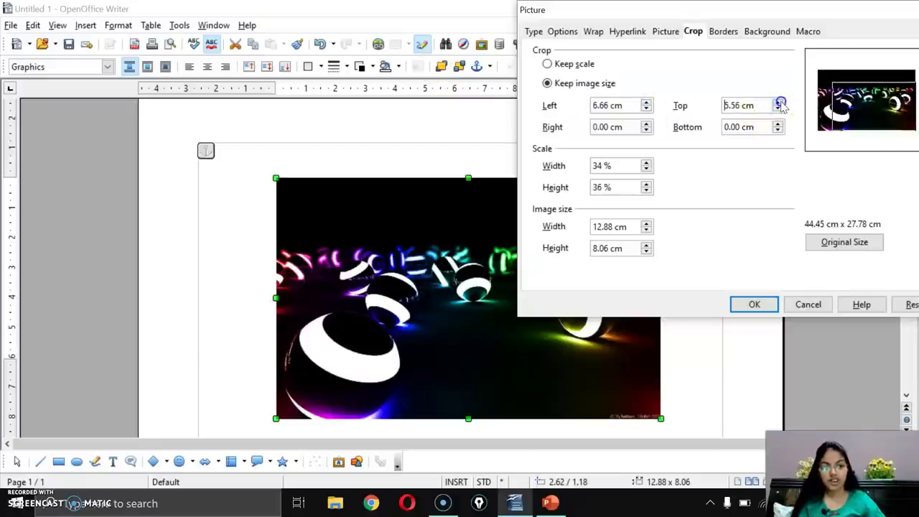
pyautogui.click(755, 305)
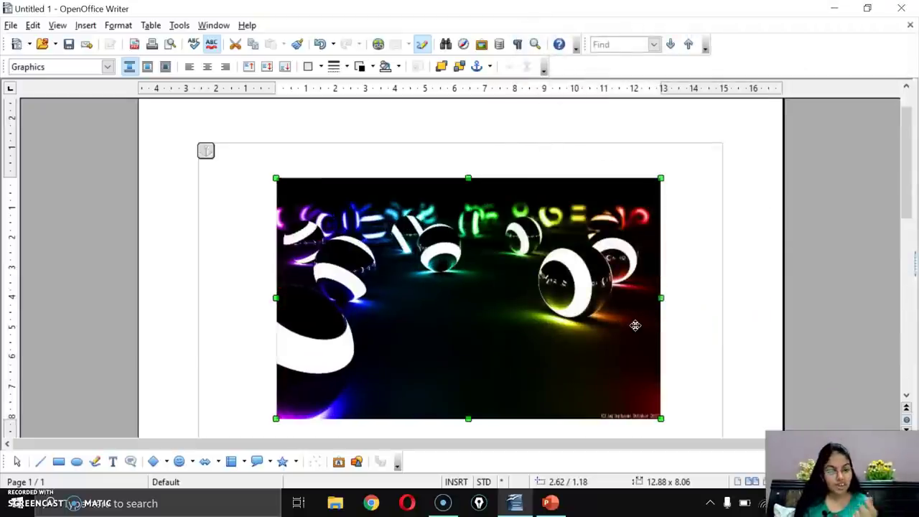
pyautogui.hotkey('ctrl', 'z')
# - Set a red 5.00 pt border on all four sides of the picture in the Picture dialog
pyautogui.doubleClick(506, 306)
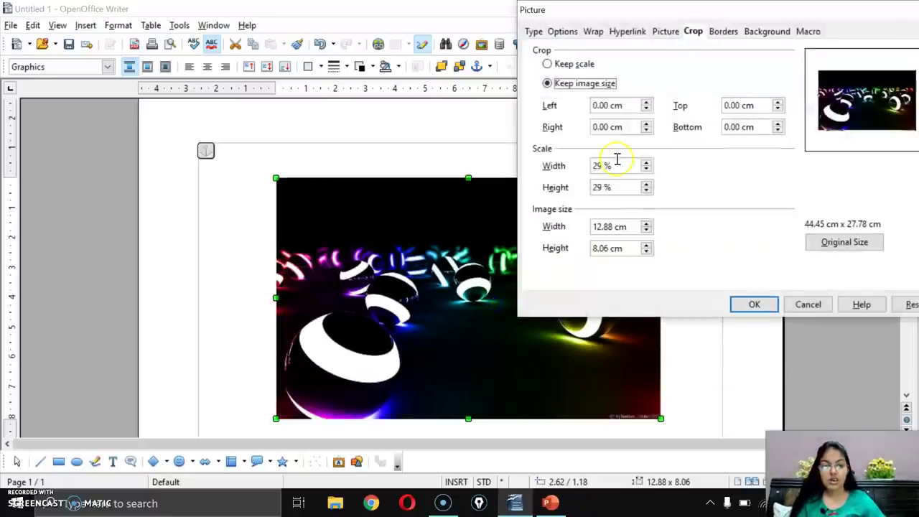
pyautogui.click(722, 32)
pyautogui.click(696, 138)
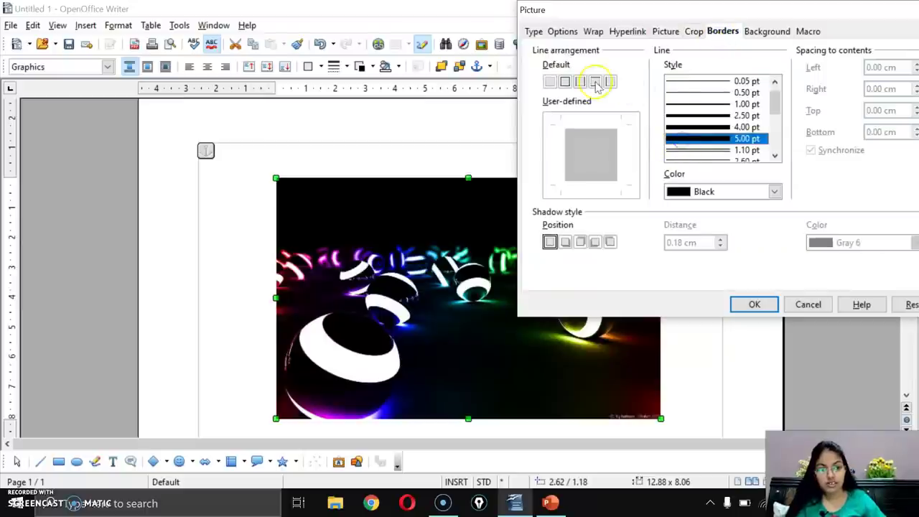
pyautogui.click(566, 82)
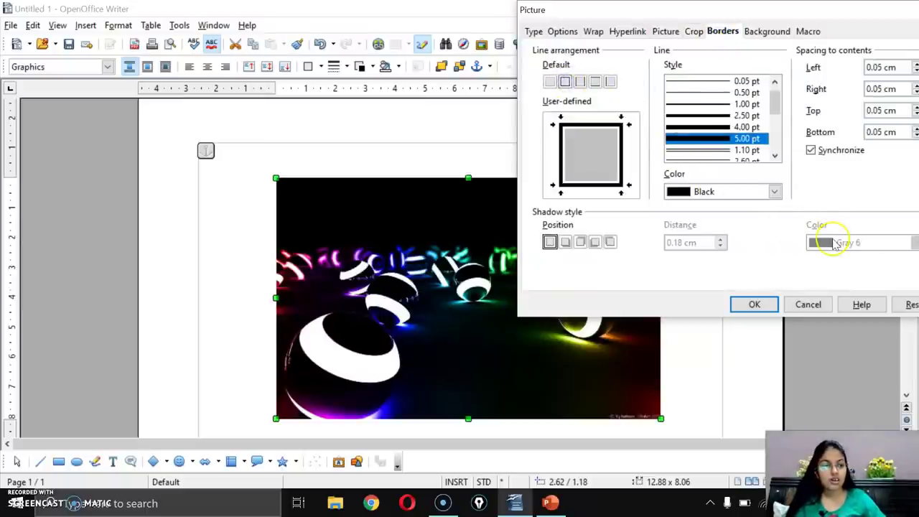
pyautogui.click(725, 192)
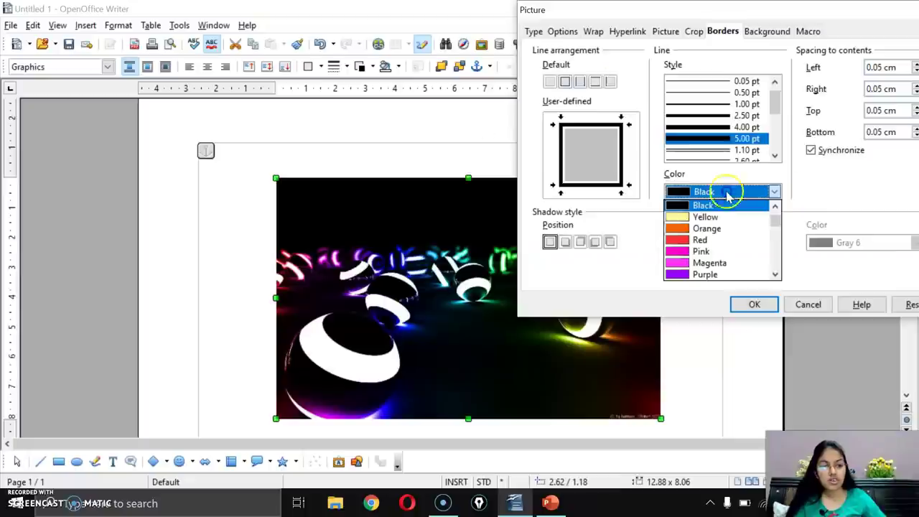
pyautogui.click(708, 237)
# - Cast a magenta shadow to the picture's top right and apply the border and shadow settings
pyautogui.click(850, 242)
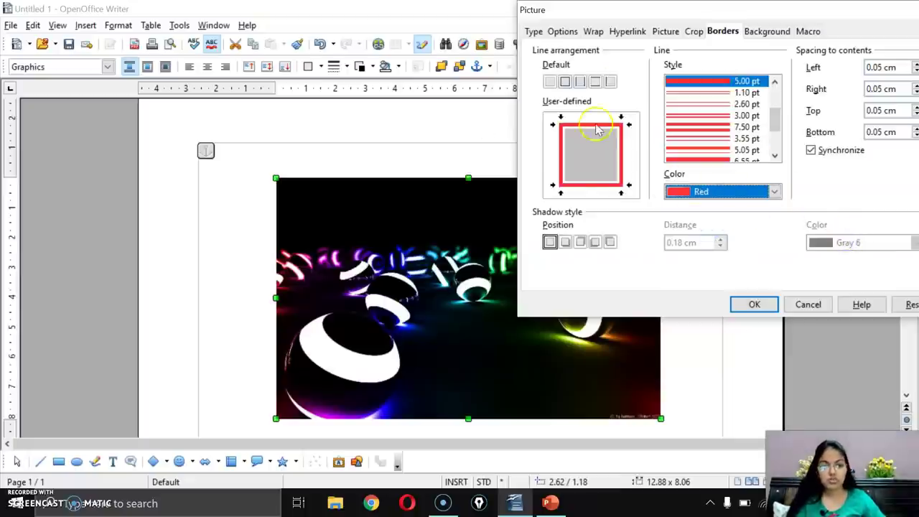
pyautogui.click(580, 242)
pyautogui.click(869, 245)
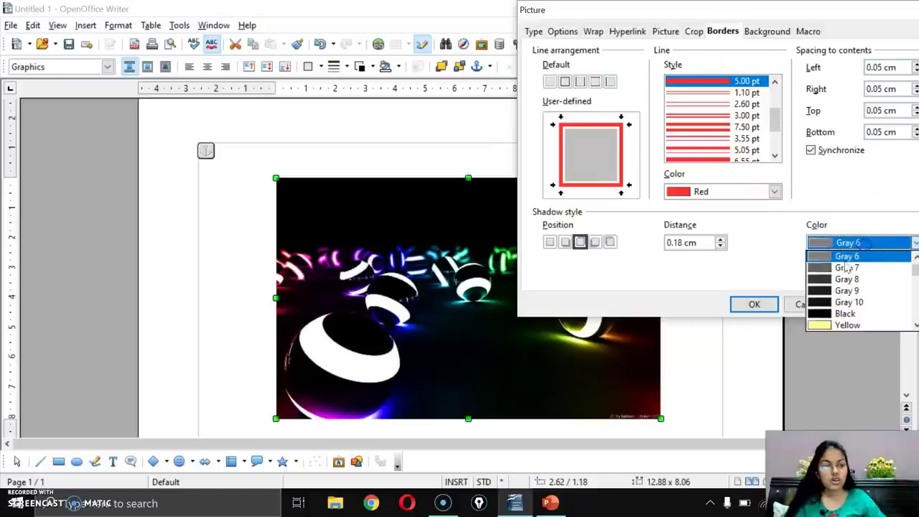
pyautogui.scroll(-2, 844, 316)
pyautogui.click(848, 302)
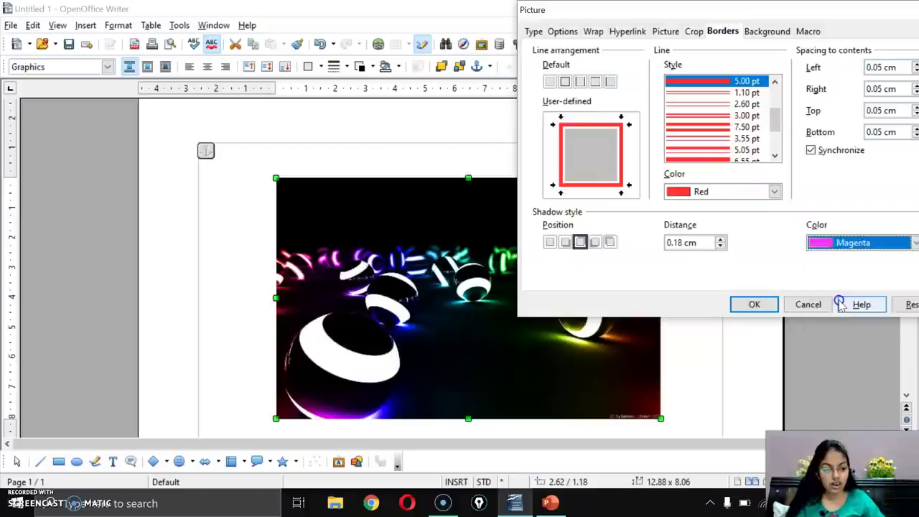
pyautogui.click(754, 304)
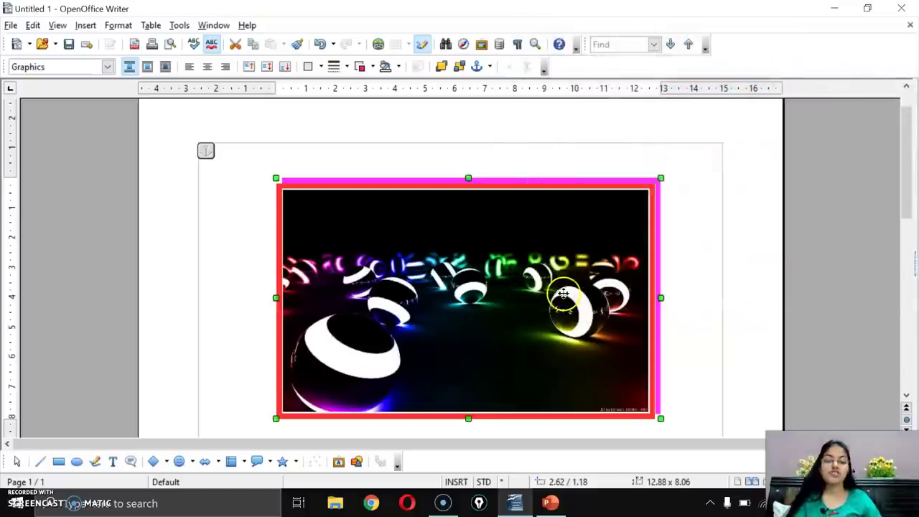
# - Set the bordered picture's background color to Sky blue in the Picture dialog and apply it
pyautogui.doubleClick(470, 247)
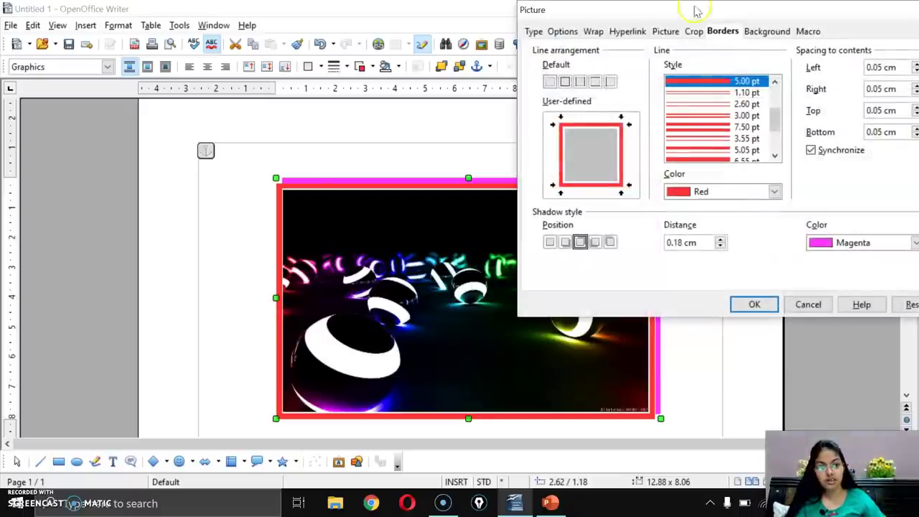
pyautogui.click(667, 31)
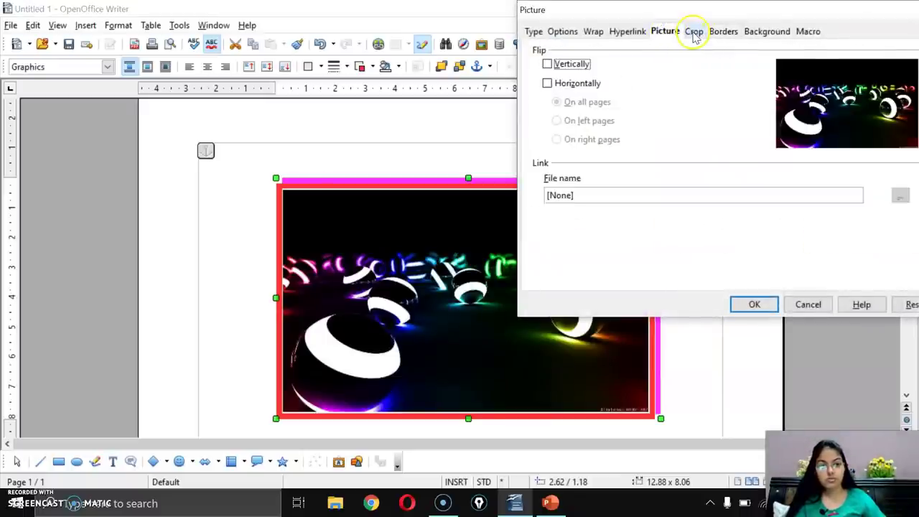
pyautogui.click(695, 33)
pyautogui.click(754, 33)
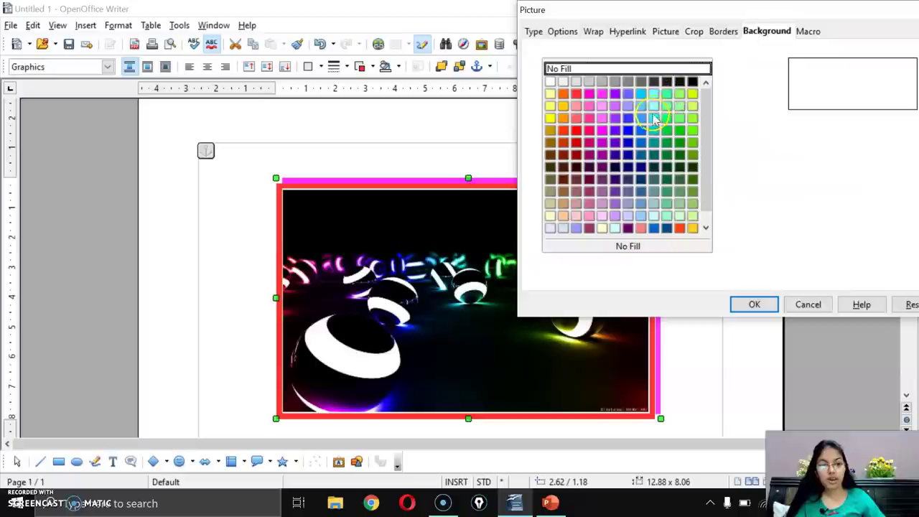
pyautogui.click(641, 94)
pyautogui.click(755, 305)
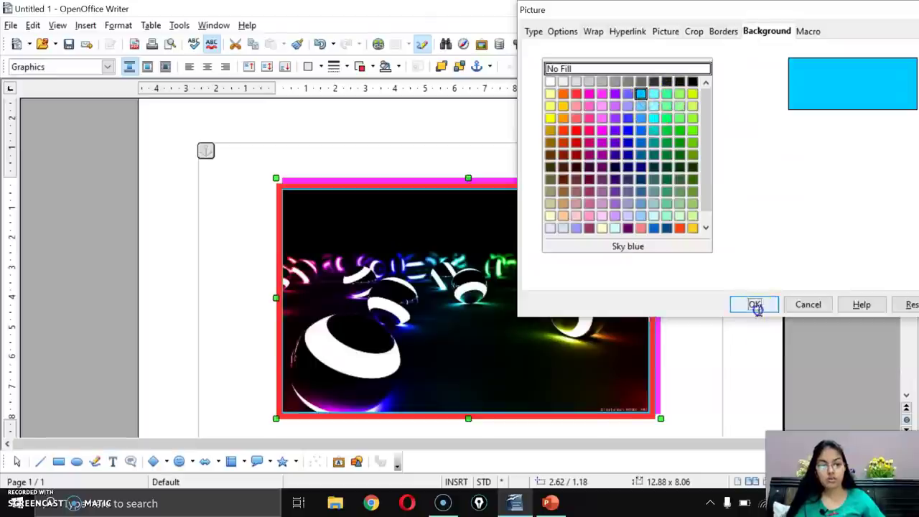
# - Enlarge the bordered picture to about 13.34 × 8.67 cm and deselect it
pyautogui.scroll(-1, 402, 332)
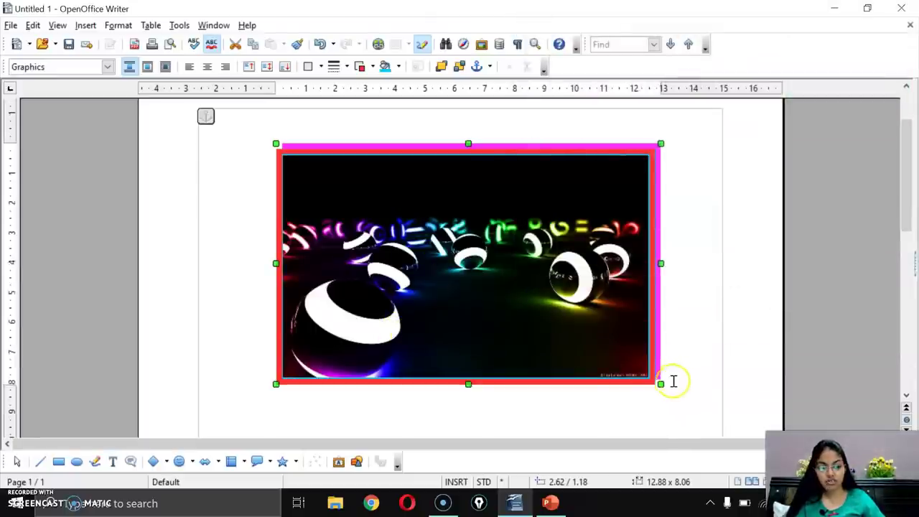
pyautogui.moveTo(660, 384); pyautogui.dragTo(675, 401)
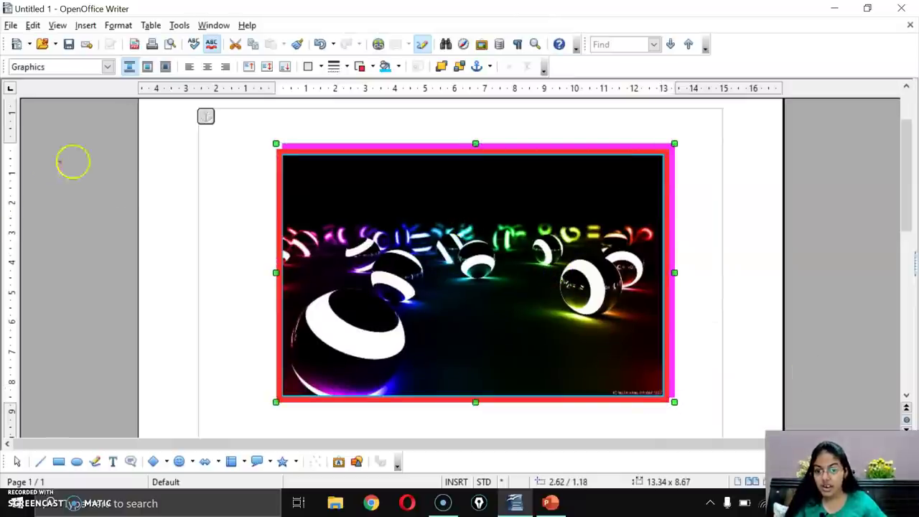
pyautogui.moveTo(275, 156); pyautogui.dragTo(662, 158)
pyautogui.scroll(-2, 538, 211)
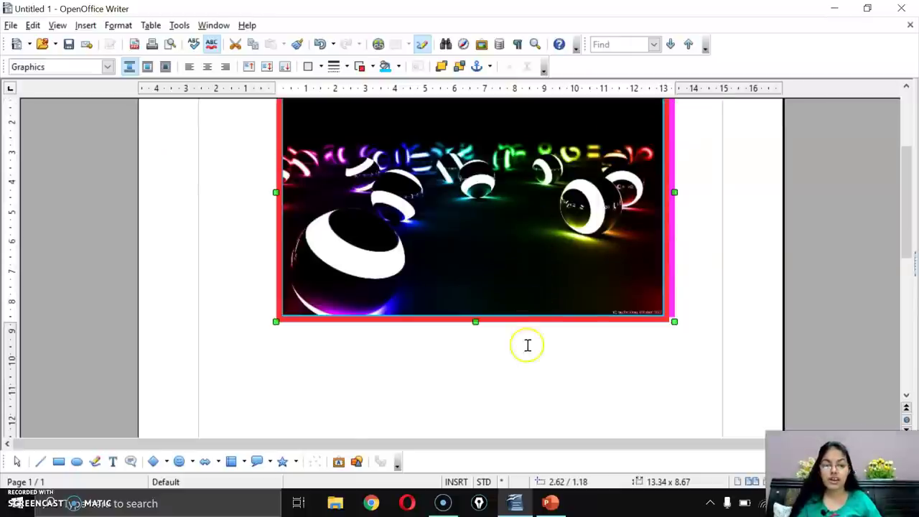
pyautogui.click(525, 344)
pyautogui.scroll(4, 523, 344)
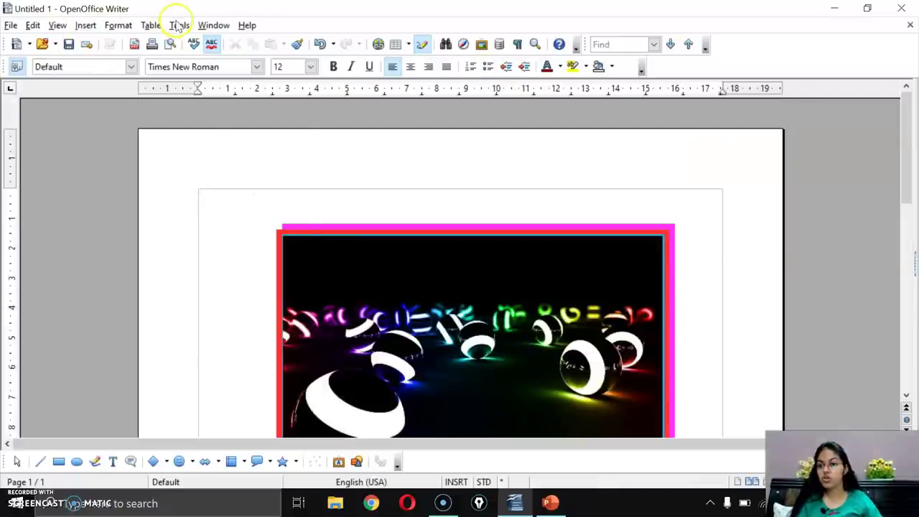
# - Insert the bee image from the Gallery's Environment theme, close the Gallery, and move the bee just below the bordered picture
pyautogui.click(179, 25)
pyautogui.click(212, 146)
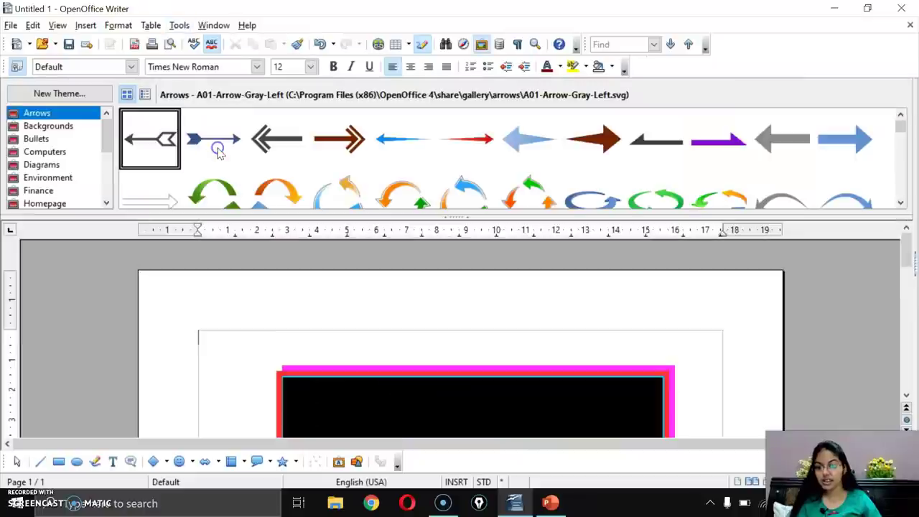
pyautogui.click(47, 177)
pyautogui.moveTo(339, 142); pyautogui.dragTo(323, 340)
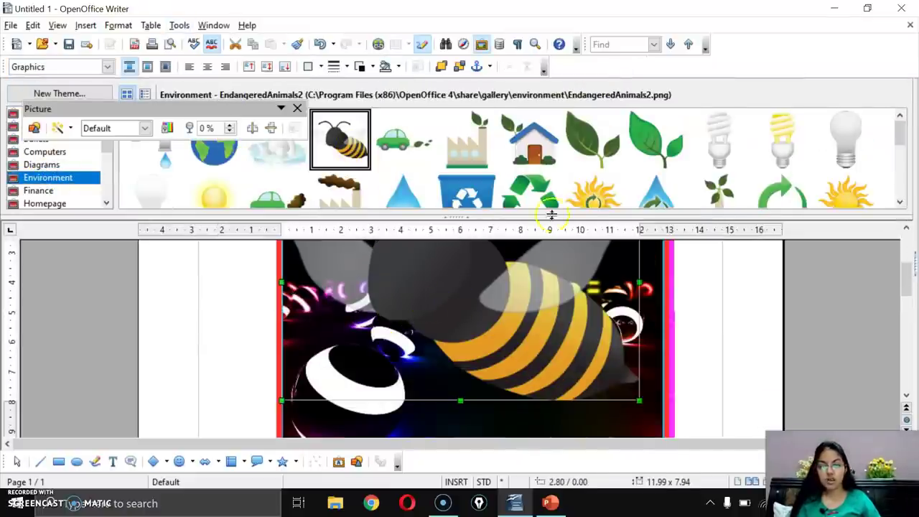
pyautogui.click(180, 25)
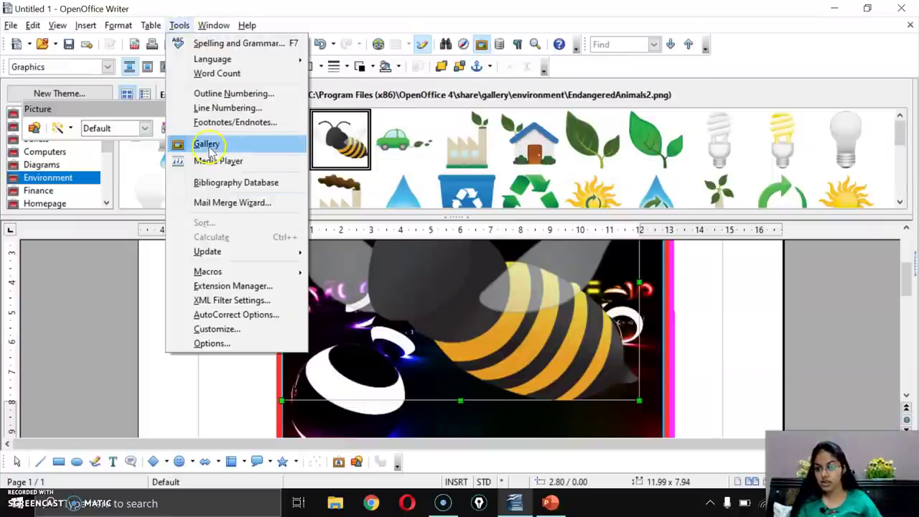
pyautogui.click(206, 144)
pyautogui.moveTo(442, 208); pyautogui.dragTo(488, 350)
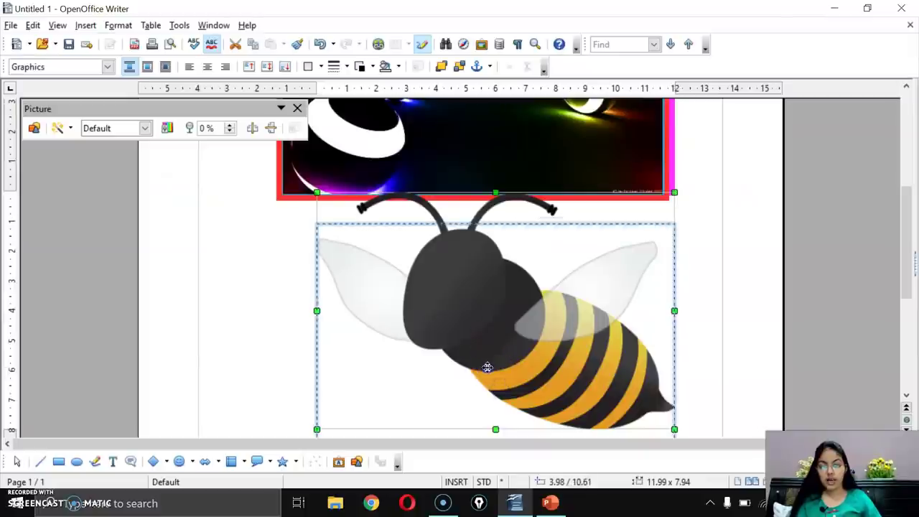
# - Give the bee image a bright green background through the Picture dialog
pyautogui.doubleClick(486, 368)
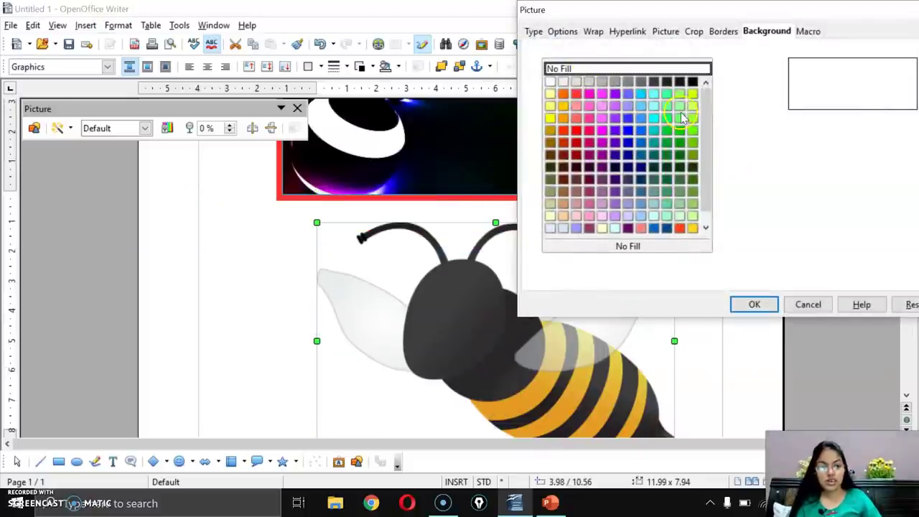
pyautogui.click(667, 117)
pyautogui.click(743, 307)
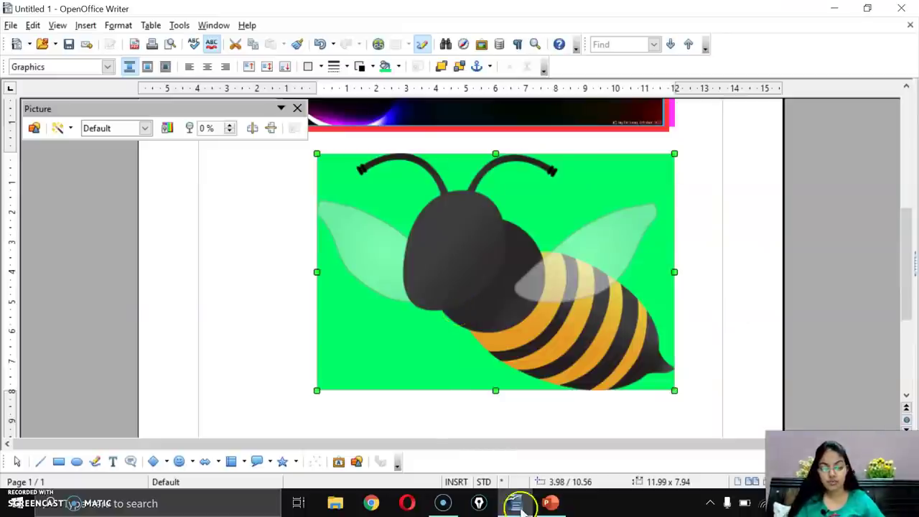
# - Switch to the PowerPoint presentation and view slide 16, Drawing Objects and its Properties
pyautogui.click(550, 503)
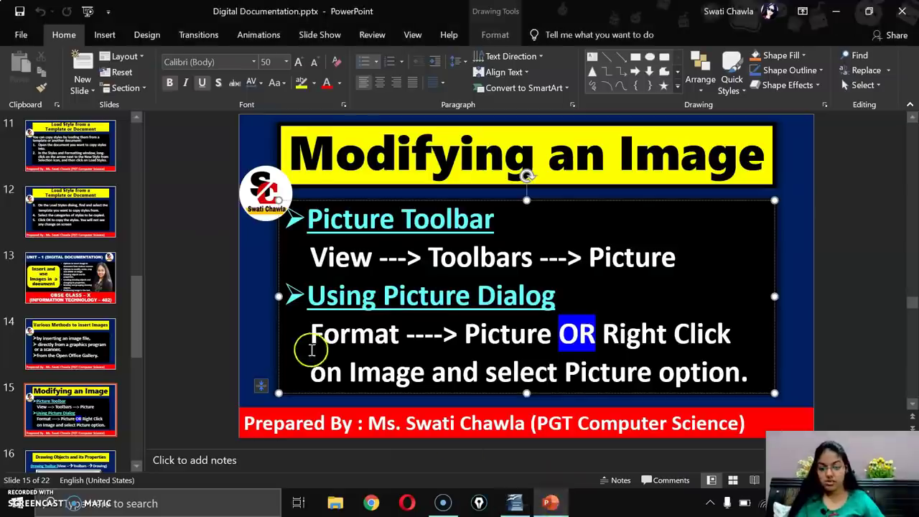
pyautogui.click(246, 343)
pyautogui.scroll(-1, 246, 342)
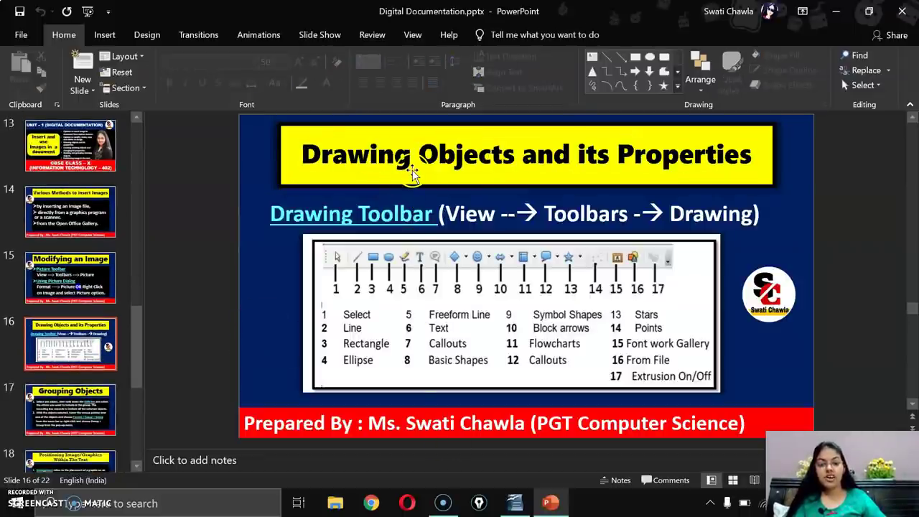
# - Switch to the blank OpenOffice Writer document and toggle the Drawing toolbar off and on again
pyautogui.click(533, 504)
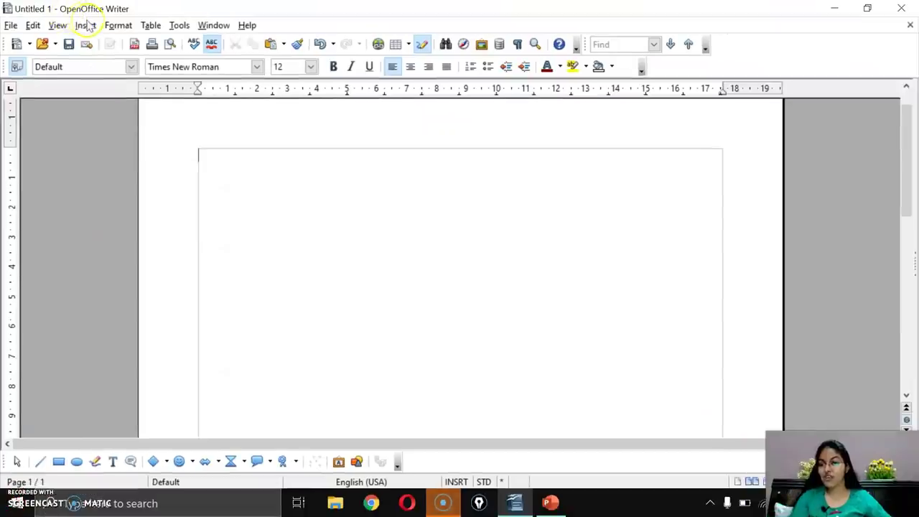
pyautogui.click(91, 40)
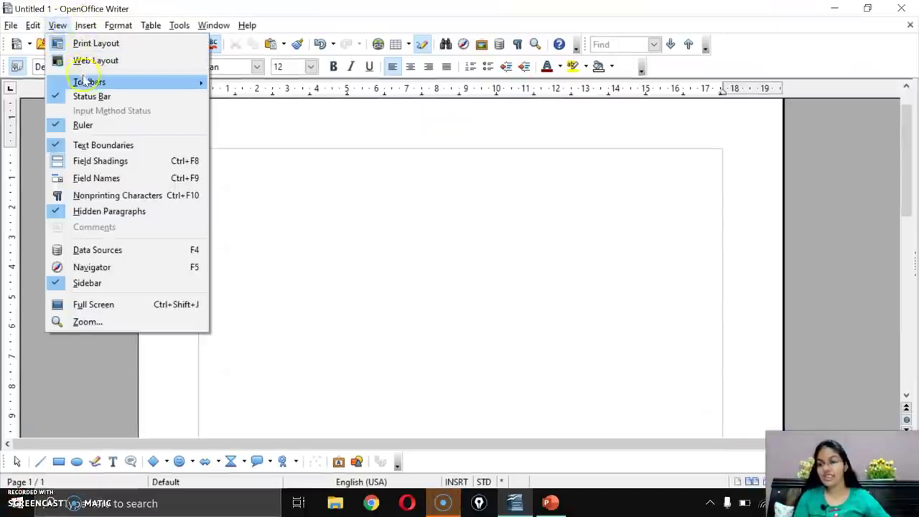
pyautogui.moveTo(85, 83)
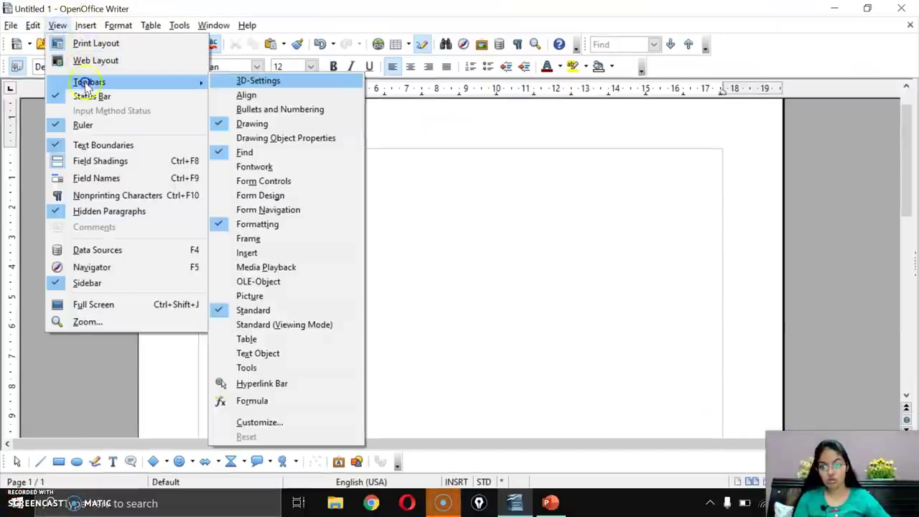
pyautogui.click(277, 123)
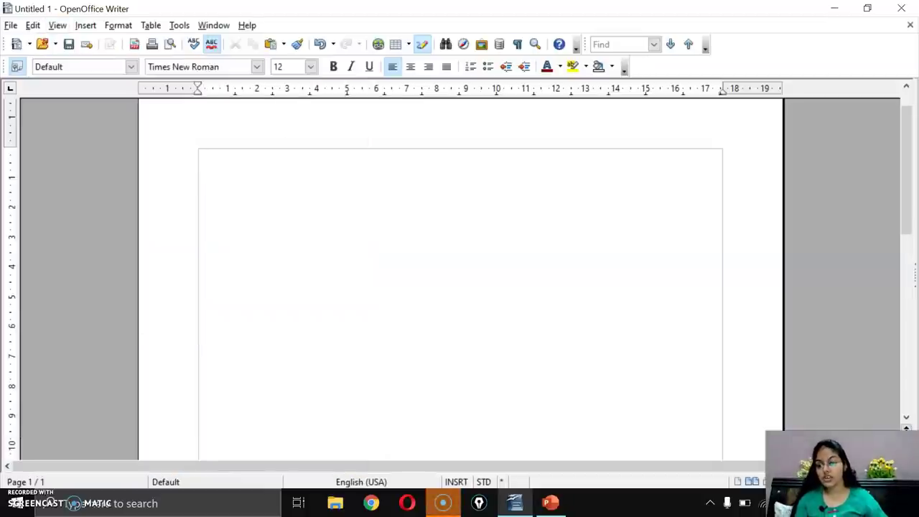
pyautogui.click(57, 26)
pyautogui.click(81, 82)
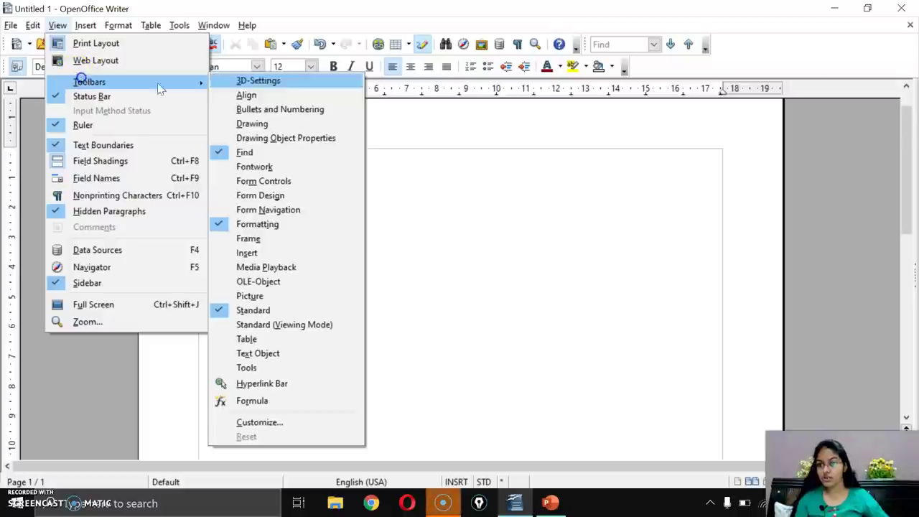
pyautogui.click(245, 124)
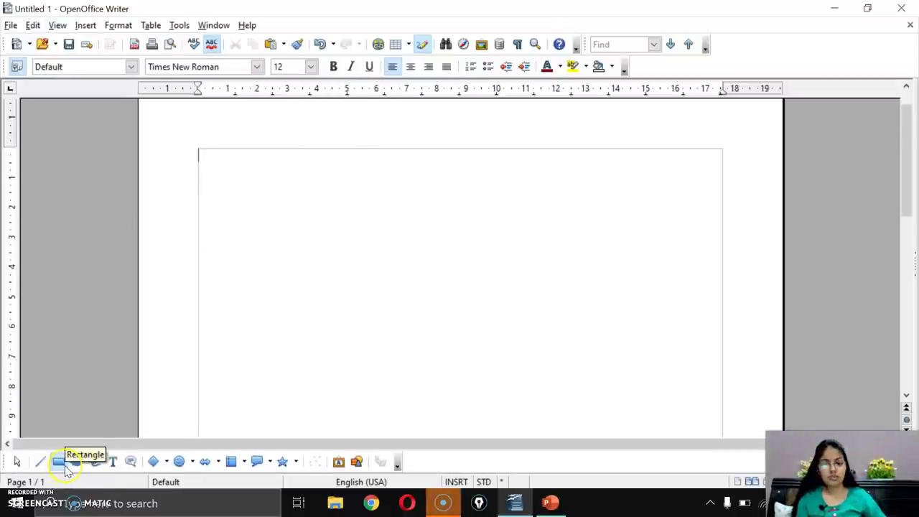
# - Draw a rectangle about 8.23 × 4.26 cm in the middle of the page and select it
pyautogui.click(59, 463)
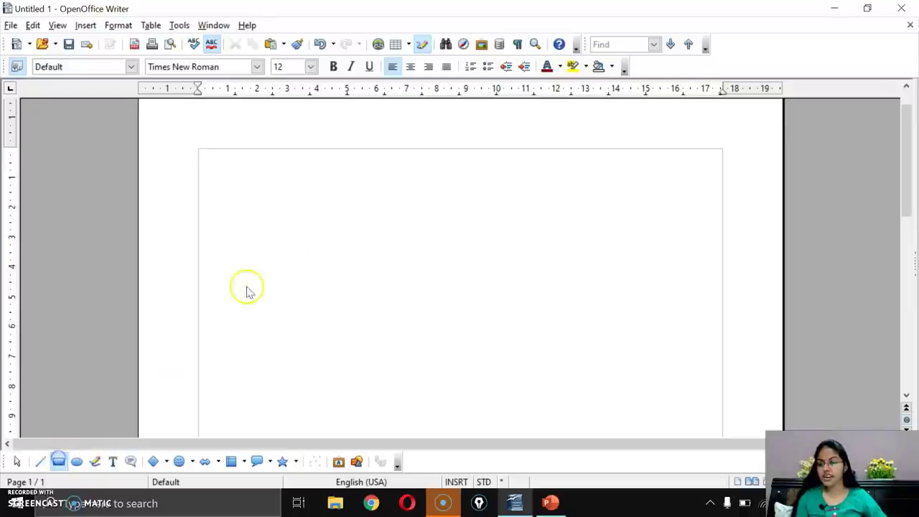
pyautogui.moveTo(340, 245)
pyautogui.mouseDown()
pyautogui.moveTo(361, 270)
pyautogui.moveTo(586, 372)
pyautogui.mouseUp()
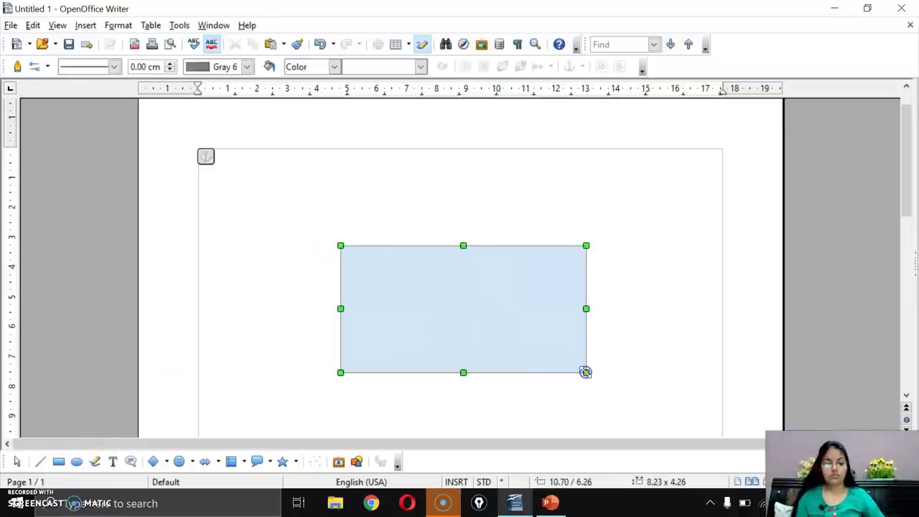
pyautogui.click(476, 290)
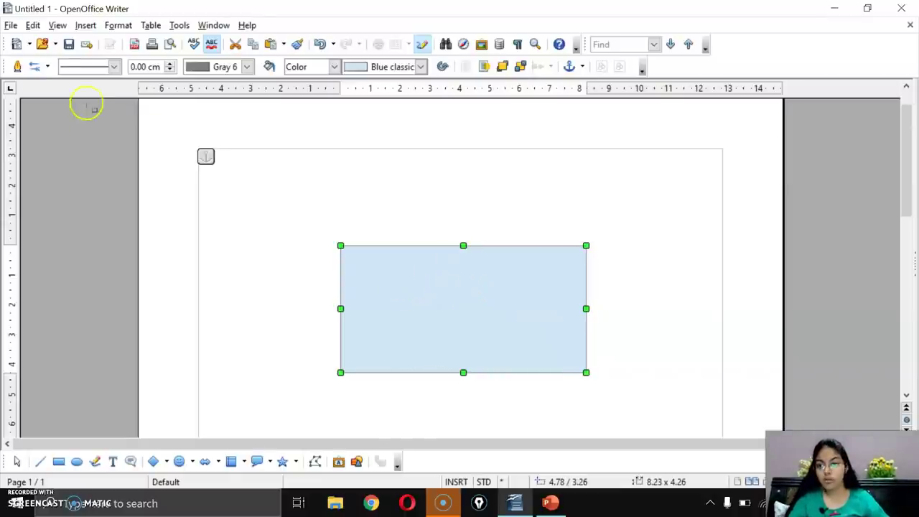
# - Give the rectangle a continuous orange outline with a line width of 0.20 cm
pyautogui.click(43, 69)
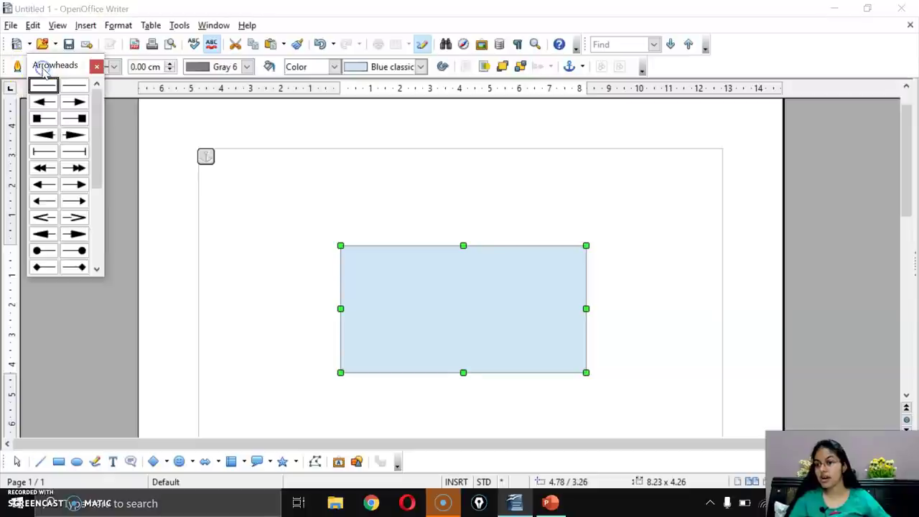
pyautogui.click(43, 101)
pyautogui.click(113, 66)
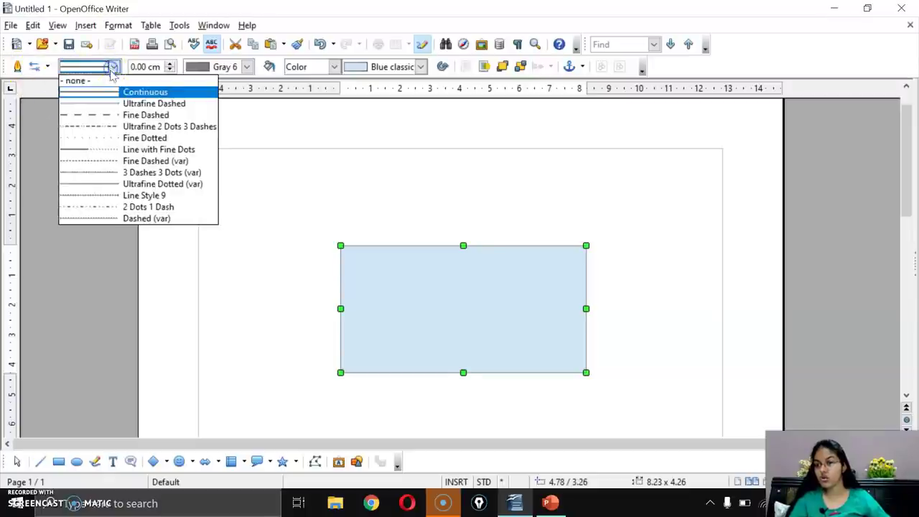
pyautogui.click(112, 93)
pyautogui.click(169, 63)
pyautogui.click(169, 63)
pyautogui.click(169, 63)
pyautogui.click(171, 69)
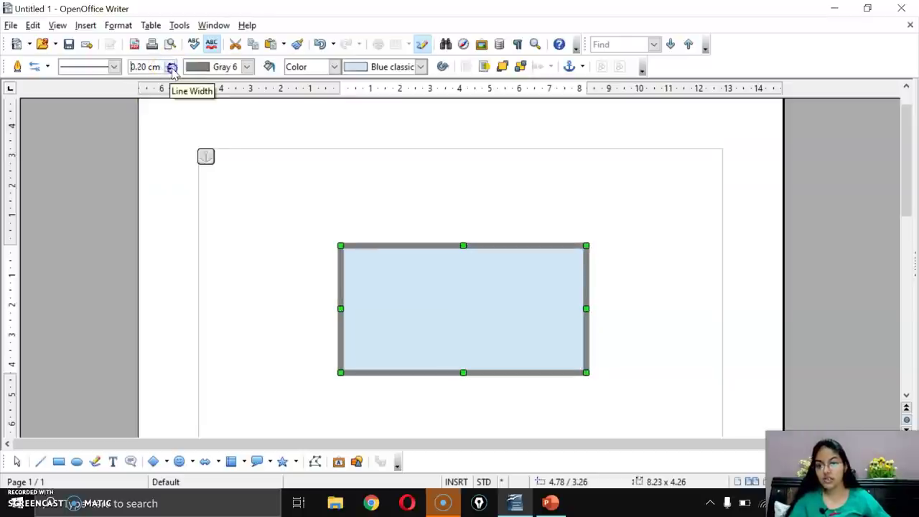
pyautogui.click(248, 67)
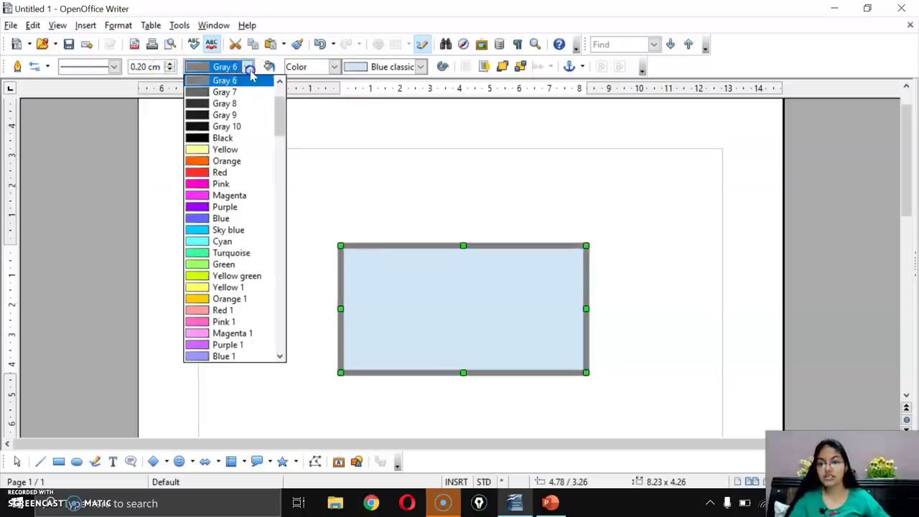
pyautogui.click(237, 161)
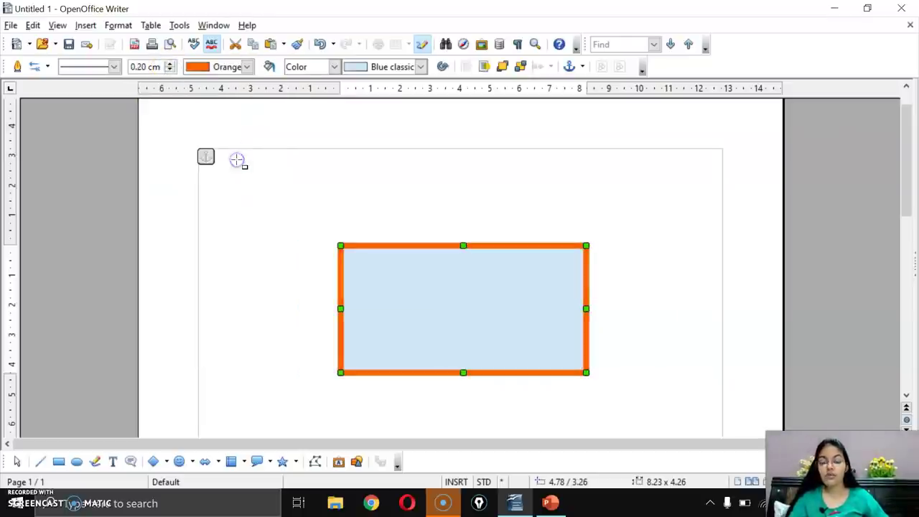
# - Fill the rectangle with a gradient, trying the red one before choosing the blue one
pyautogui.click(333, 66)
pyautogui.click(305, 104)
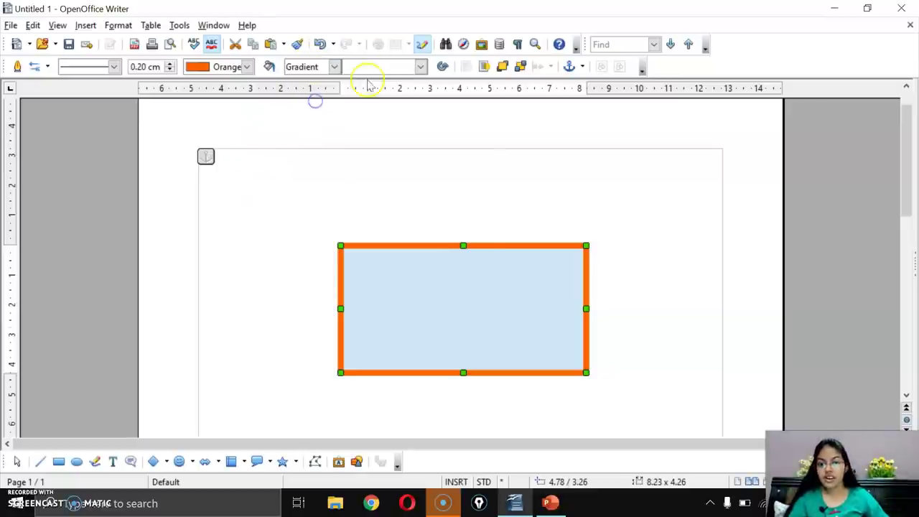
pyautogui.click(388, 67)
pyautogui.click(374, 186)
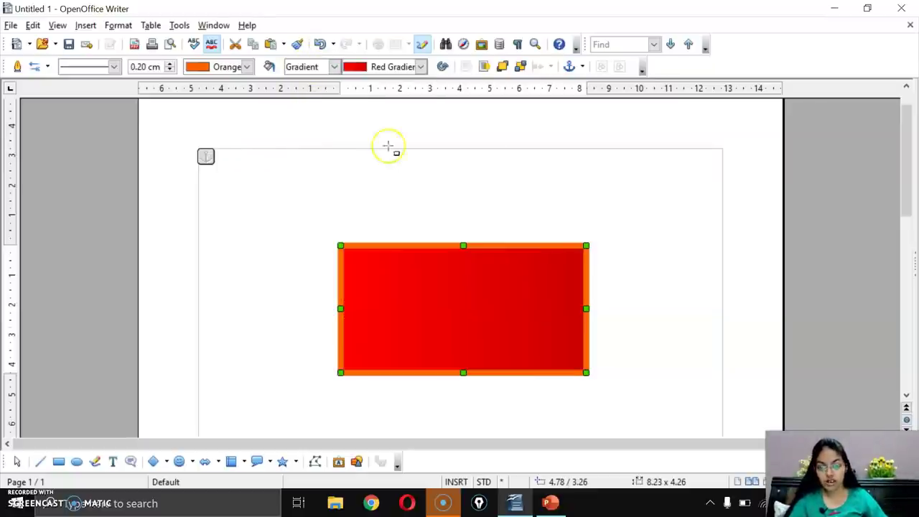
pyautogui.click(413, 66)
pyautogui.click(396, 146)
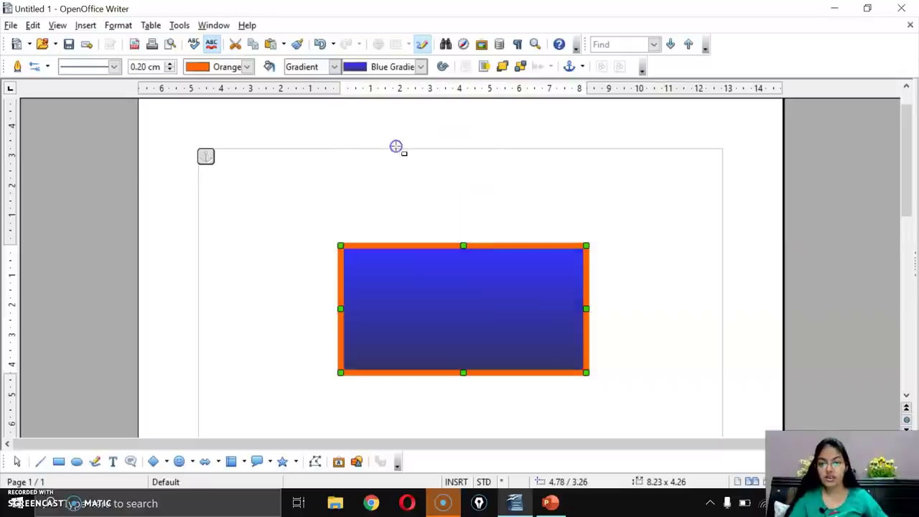
# - Skew the rectangle slightly and rotate it a little clockwise using rotation mode
pyautogui.click(443, 66)
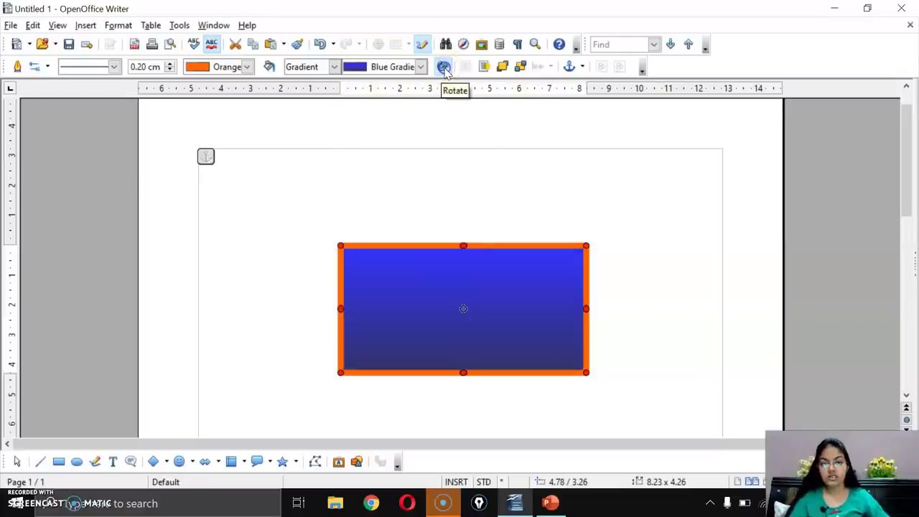
pyautogui.moveTo(463, 248); pyautogui.dragTo(460, 238)
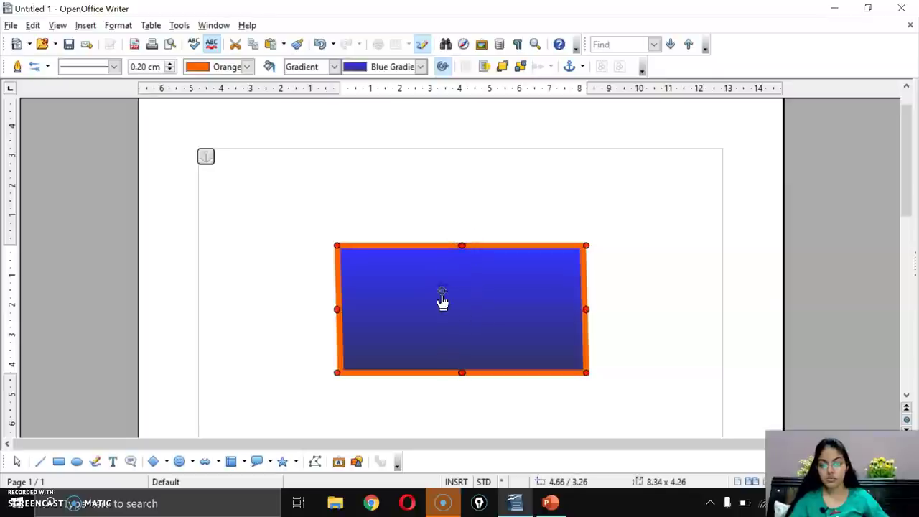
pyautogui.click(444, 293)
pyautogui.moveTo(365, 247); pyautogui.dragTo(336, 248)
pyautogui.moveTo(348, 232); pyautogui.dragTo(281, 174)
pyautogui.click(567, 273)
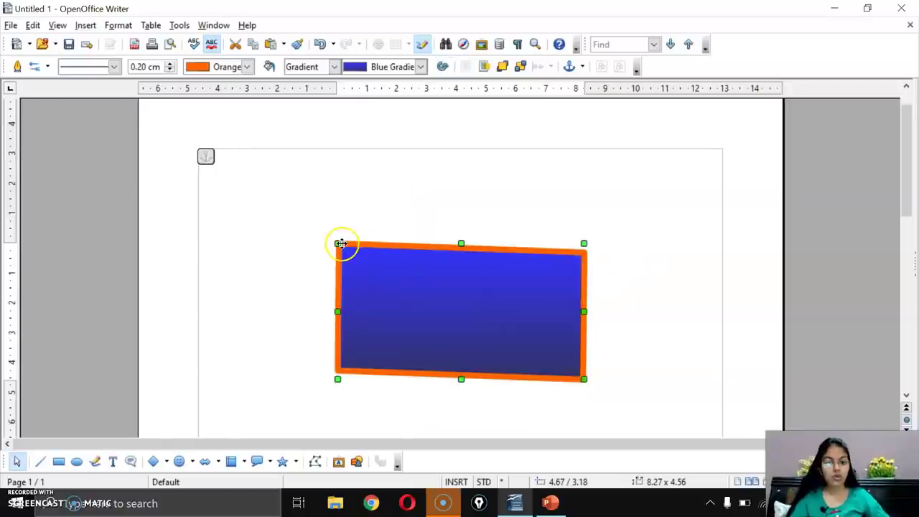
# - Shrink the tilted rectangle to about 8.02 × 4.19 cm from its lower-right corner and deselect it
pyautogui.moveTo(584, 379)
pyautogui.mouseDown()
pyautogui.moveTo(576, 345)
pyautogui.moveTo(577, 368)
pyautogui.mouseUp()
pyautogui.doubleClick(424, 276)
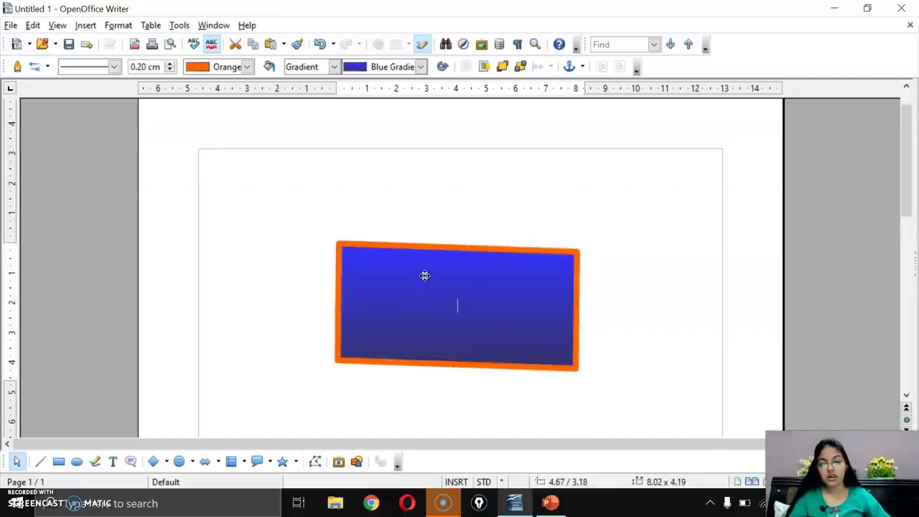
pyautogui.click(283, 182)
# - Rotate the blue rectangle clockwise about its centre until it stands nearly upright
pyautogui.click(416, 247)
pyautogui.click(442, 65)
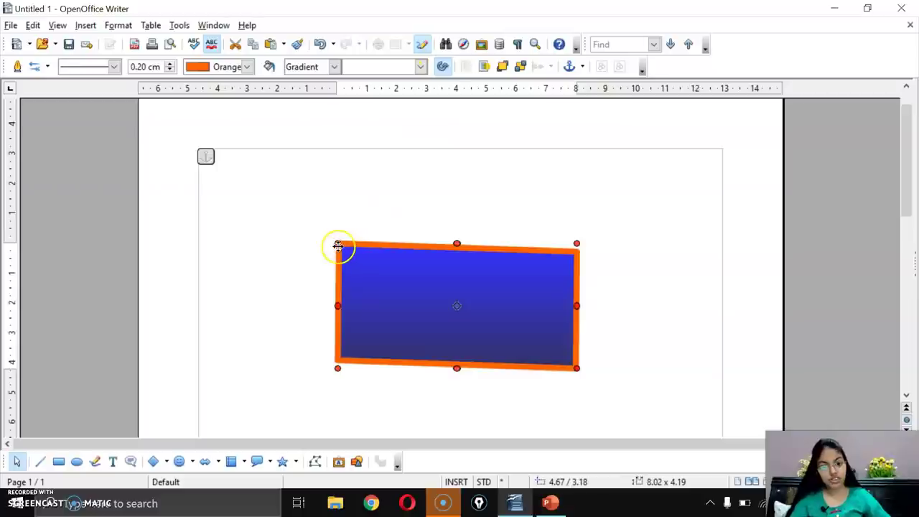
pyautogui.moveTo(338, 243); pyautogui.dragTo(507, 240)
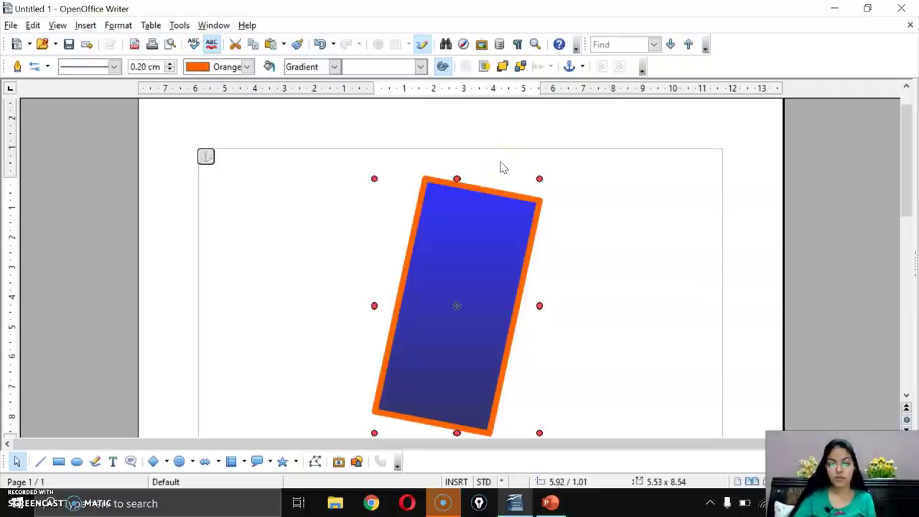
# - Delete the rectangle and draw a wavy freeform line about 9.86 × 4.25 cm across the page
pyautogui.press('Delete')
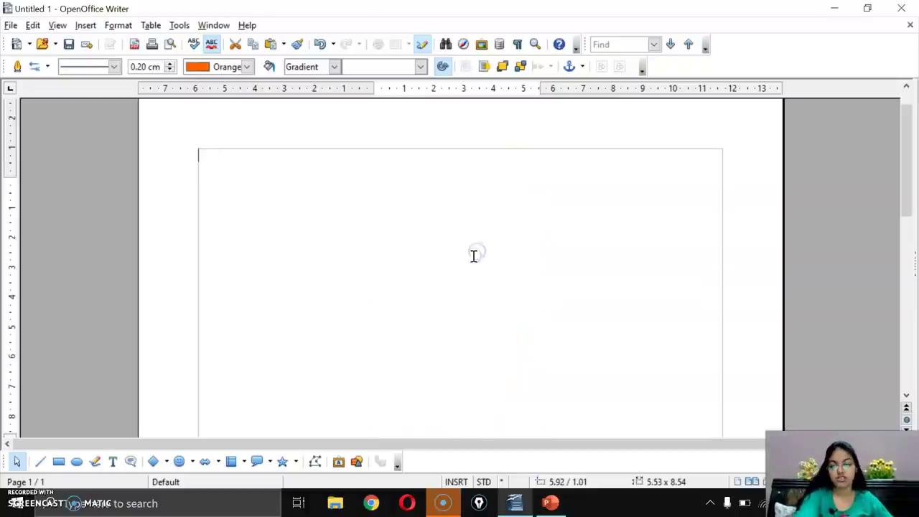
pyautogui.click(95, 462)
pyautogui.moveTo(289, 185)
pyautogui.mouseDown()
pyautogui.moveTo(408, 310)
pyautogui.moveTo(583, 233)
pyautogui.mouseUp()
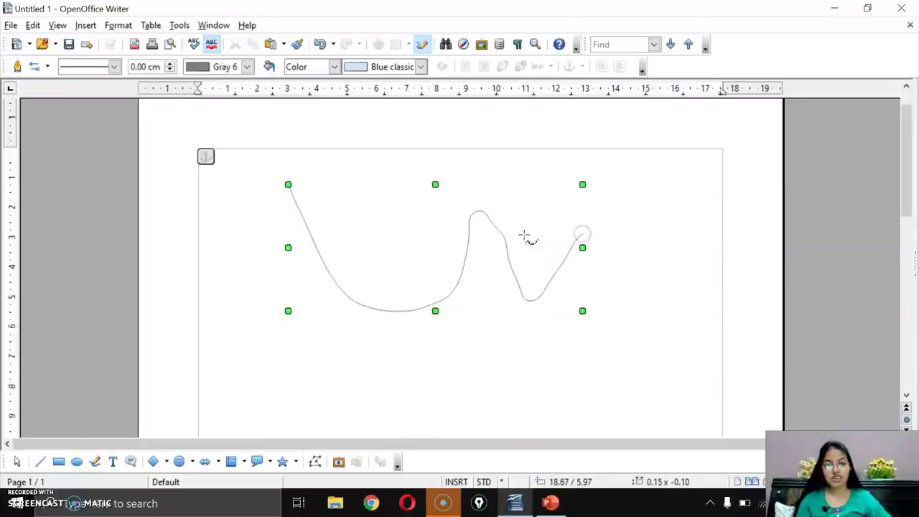
# - Draw a text box about 9.38 × 1.71 cm below the freeform line and enter the text "dewfrefreg"
pyautogui.click(112, 462)
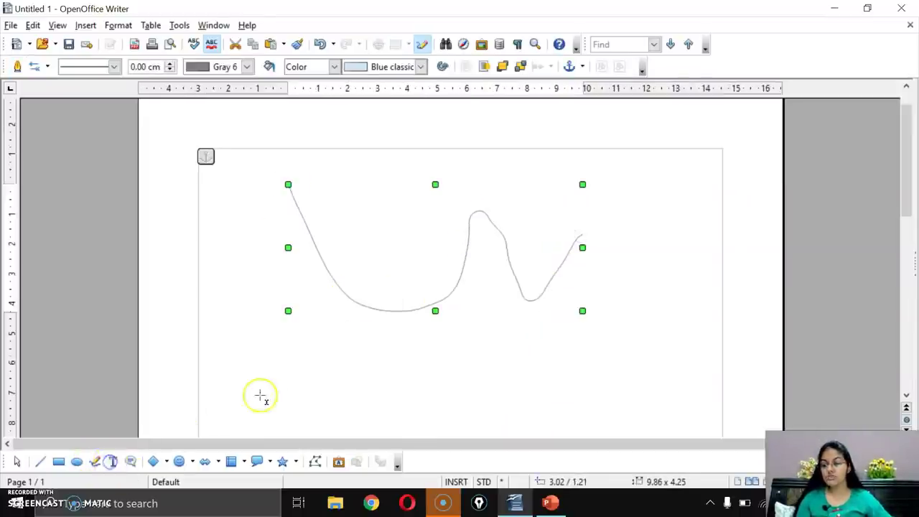
pyautogui.click(261, 395)
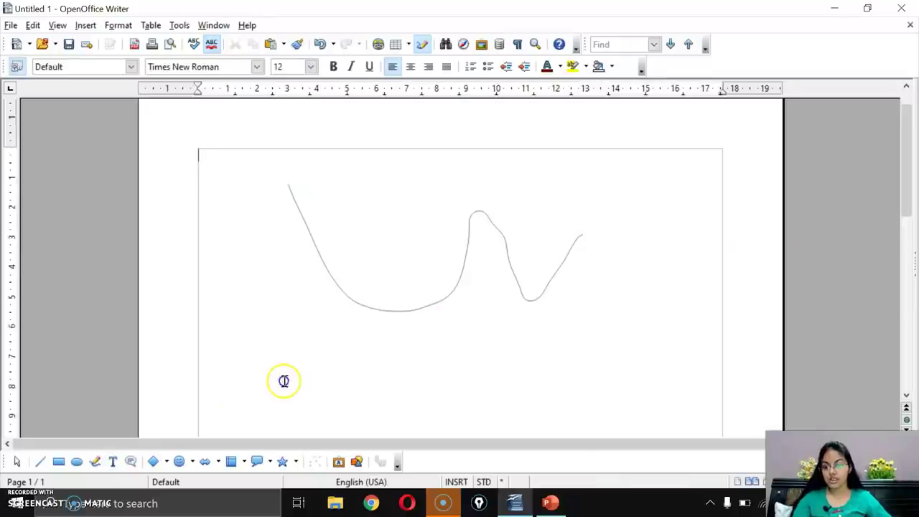
pyautogui.click(113, 461)
pyautogui.moveTo(235, 401); pyautogui.dragTo(516, 417)
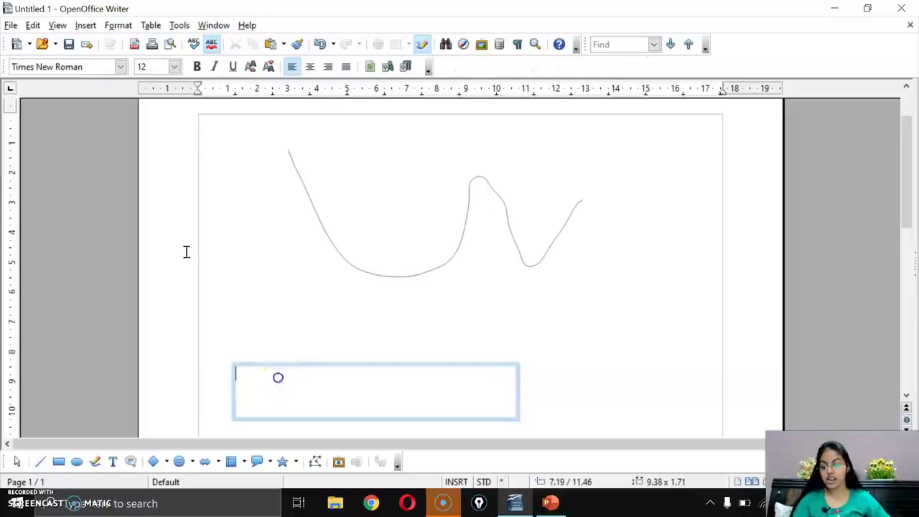
pyautogui.click(318, 363)
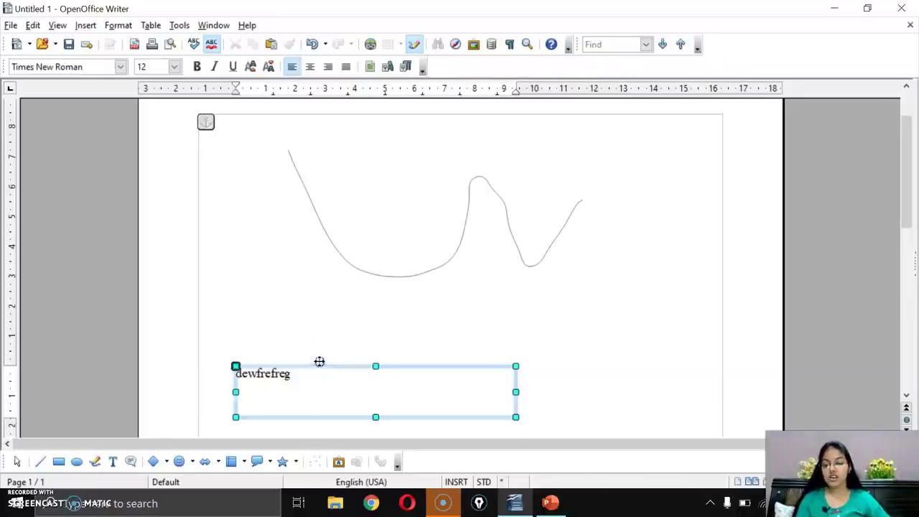
# - Move the text box up to just below the freeform line and set its line colour to red
pyautogui.moveTo(327, 367); pyautogui.dragTo(388, 302)
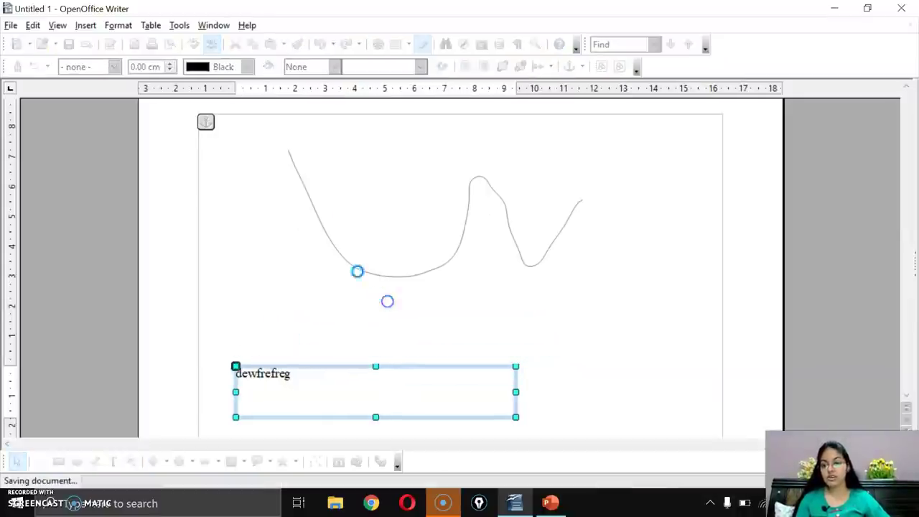
pyautogui.click(247, 67)
pyautogui.click(233, 122)
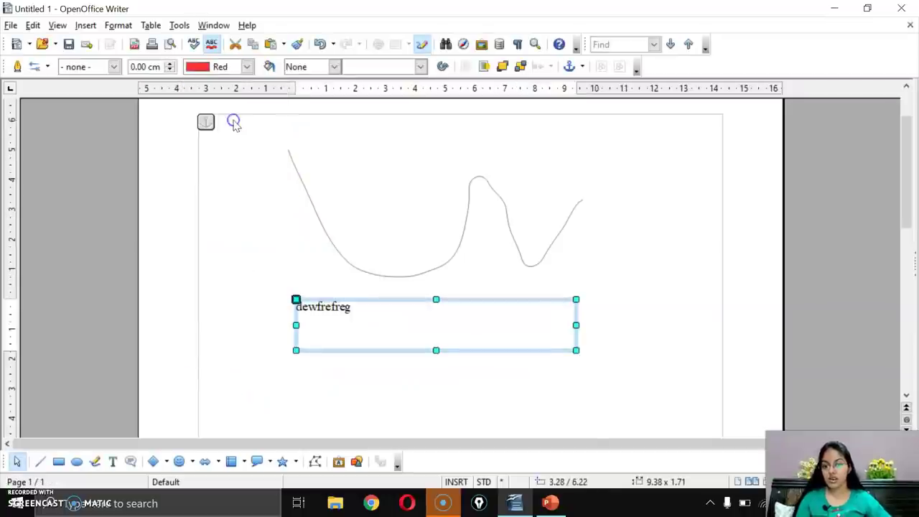
# - Select the word "dewfrefreg" in the text box and apply a different font to it
pyautogui.click(323, 306)
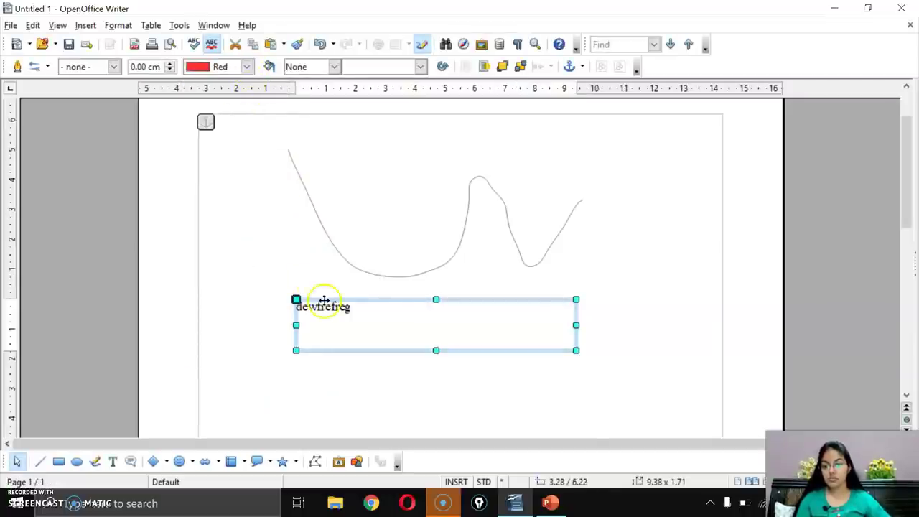
pyautogui.doubleClick(325, 306)
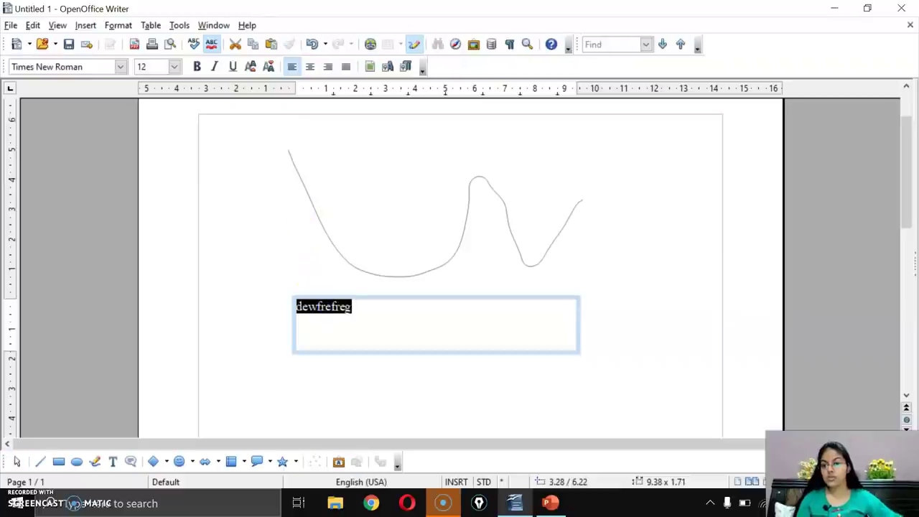
pyautogui.click(120, 67)
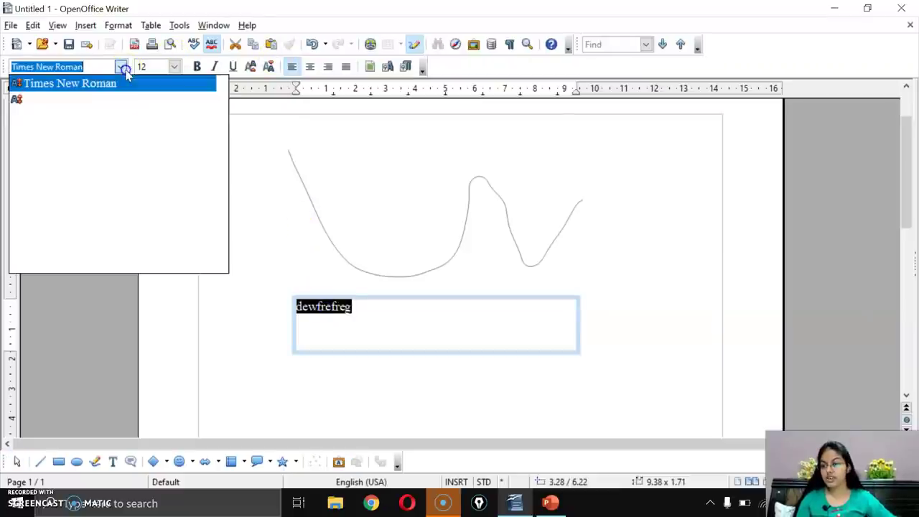
pyautogui.press('Return')
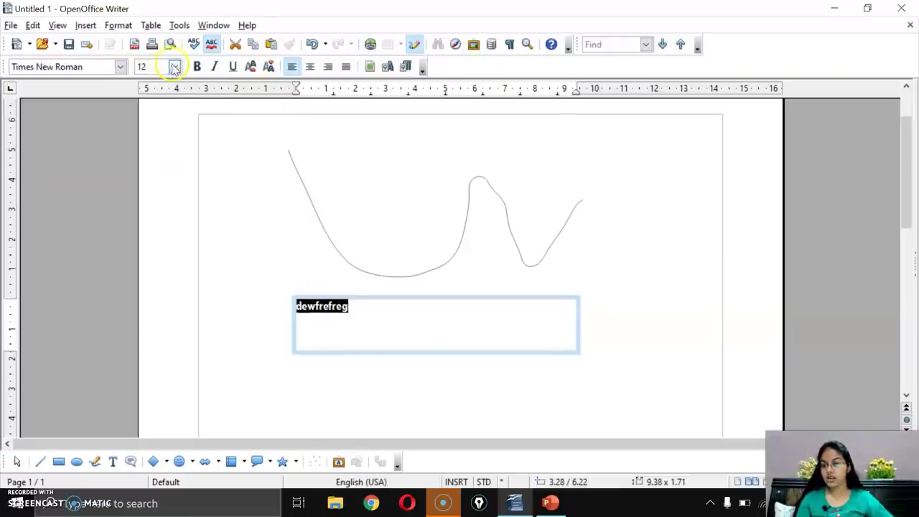
# - Set the font size of the word "dewfrefreg" in the text box to 16
pyautogui.click(174, 67)
pyautogui.click(157, 183)
pyautogui.click(252, 215)
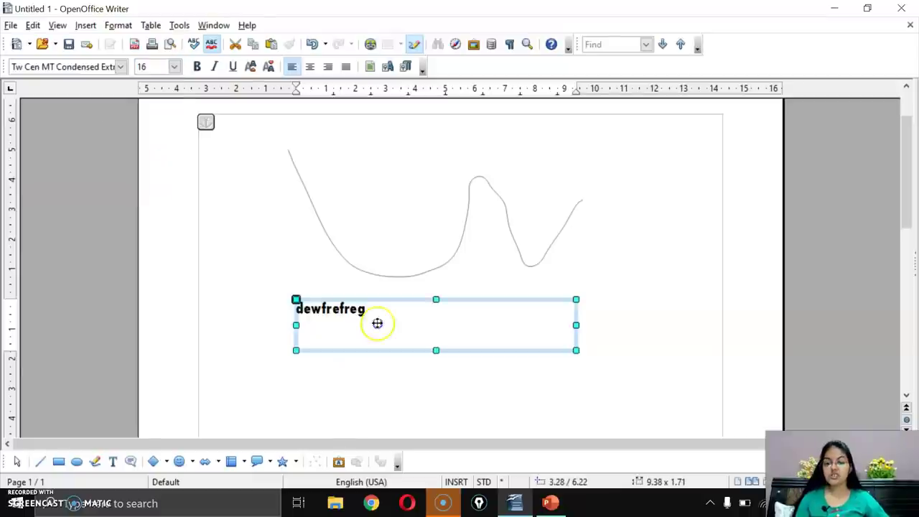
# - Delete the text box and the wavy freeform line from the page
pyautogui.click(412, 299)
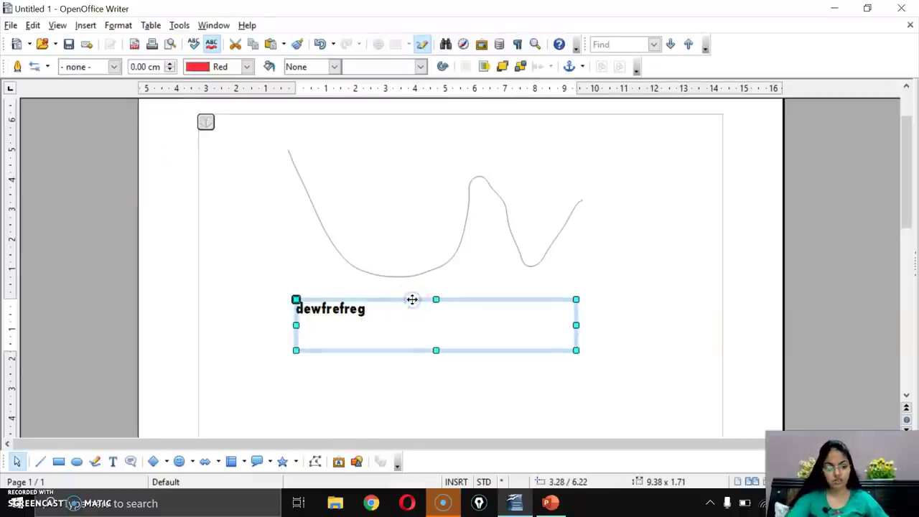
pyautogui.press('Delete')
pyautogui.click(412, 273)
pyautogui.press('Delete')
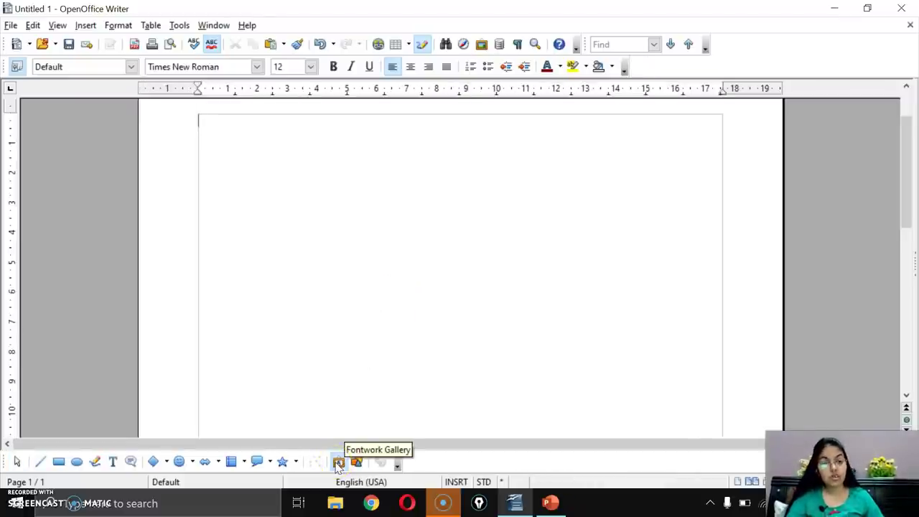
# - Insert a Fontwork object in the yellow "Favorite 7" style from the Fontwork Gallery
pyautogui.click(339, 463)
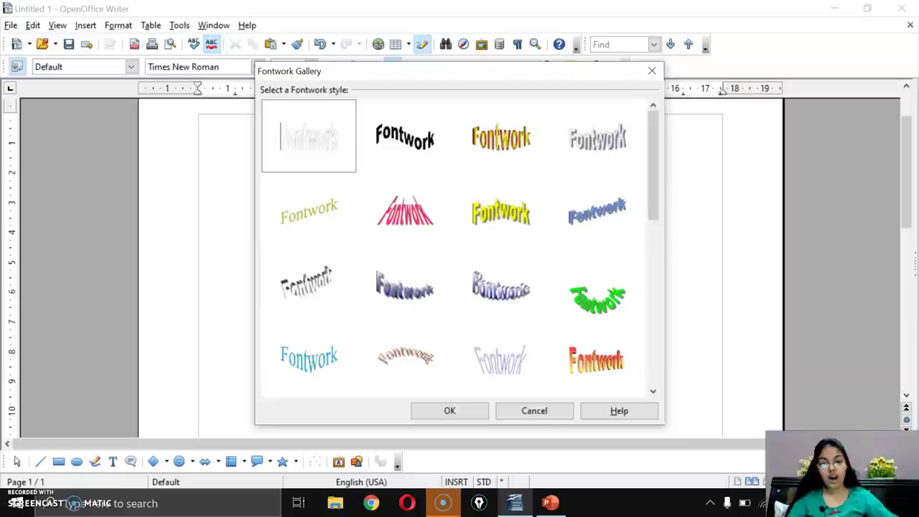
pyautogui.click(502, 217)
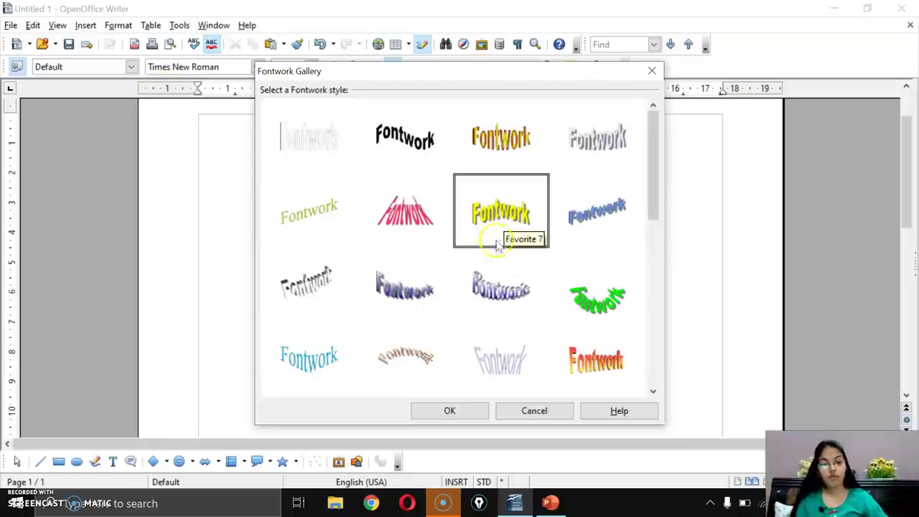
pyautogui.scroll(-5, 546, 251)
pyautogui.scroll(5, 503, 316)
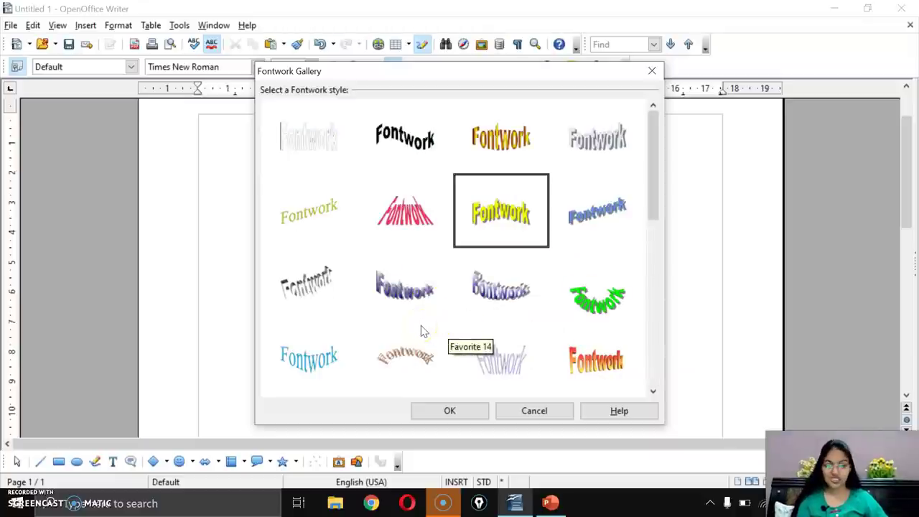
pyautogui.click(512, 221)
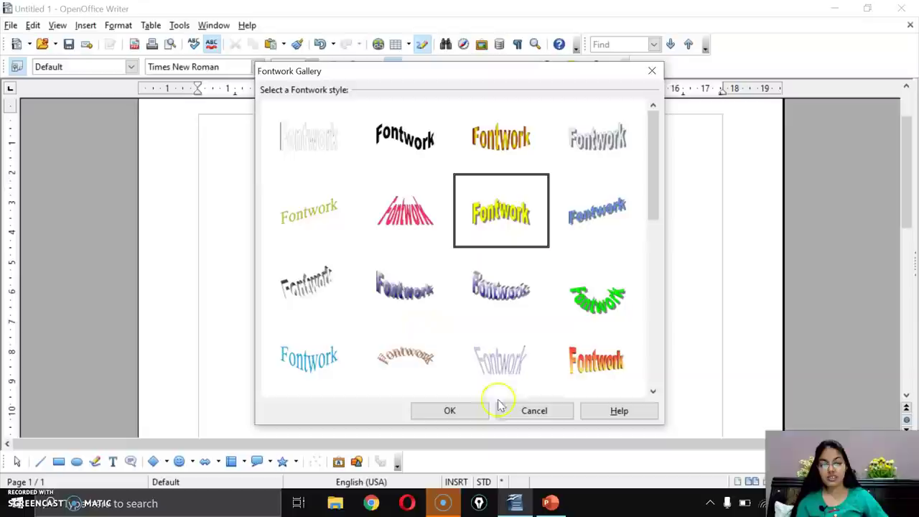
pyautogui.click(465, 413)
# - Widen the Fontwork object toward the page's left margin to about 18.62 × 8.82 cm
pyautogui.scroll(-3, 560, 373)
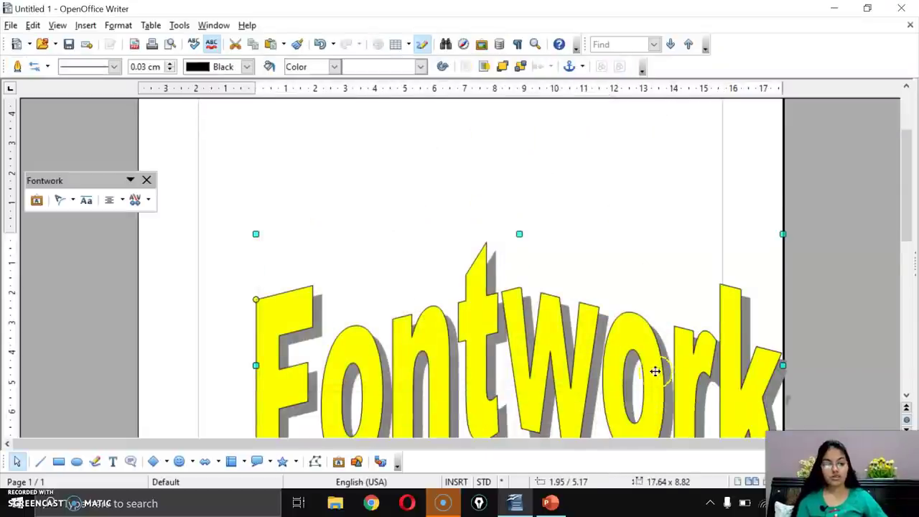
pyautogui.moveTo(443, 294); pyautogui.dragTo(403, 293)
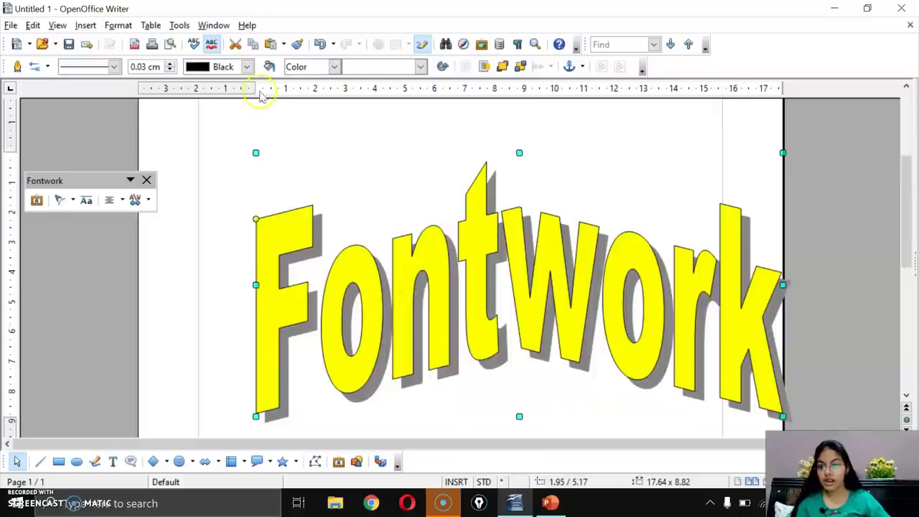
pyautogui.moveTo(253, 88); pyautogui.dragTo(226, 88)
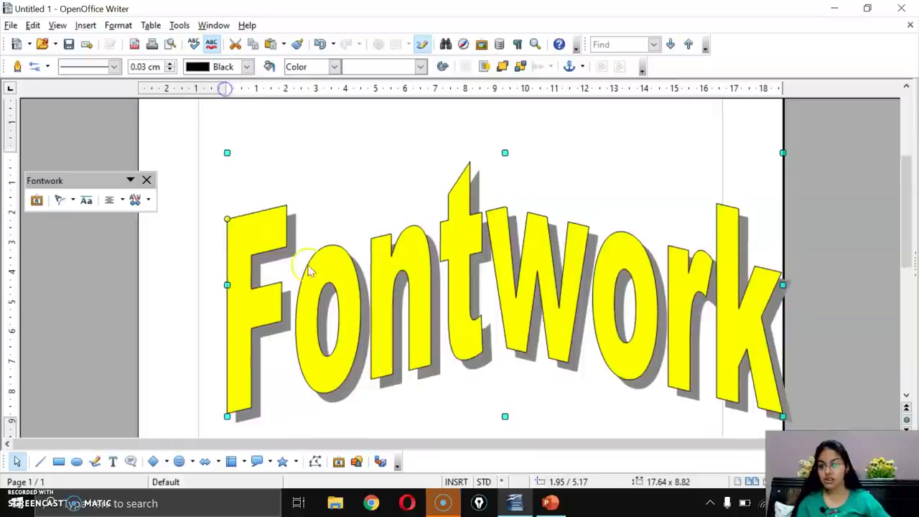
# - Replace the Fontwork object's placeholder text with a person's full name
pyautogui.doubleClick(512, 293)
pyautogui.moveTo(438, 287); pyautogui.dragTo(568, 288)
pyautogui.write('Swati')
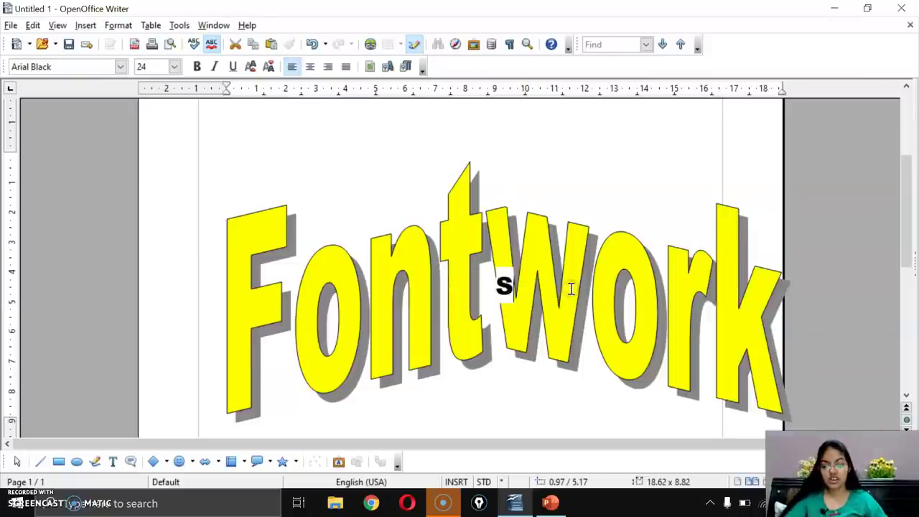
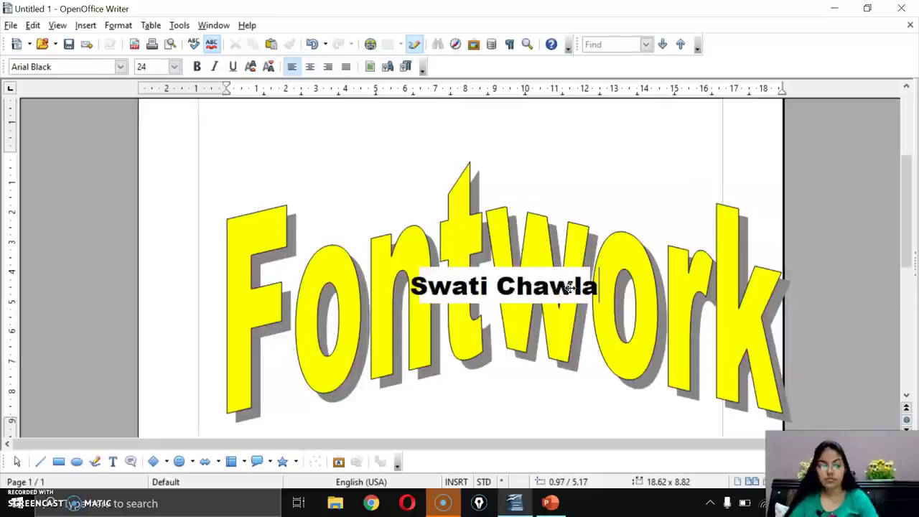
pyautogui.click(575, 134)
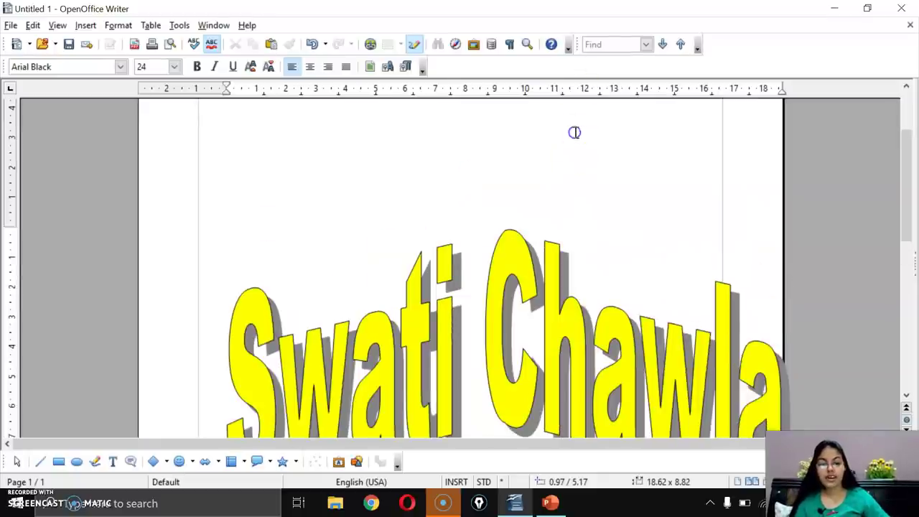
# - Shrink the Fontwork object to about 11.45 × 5.74 cm so it lies within the page margins
pyautogui.click(542, 250)
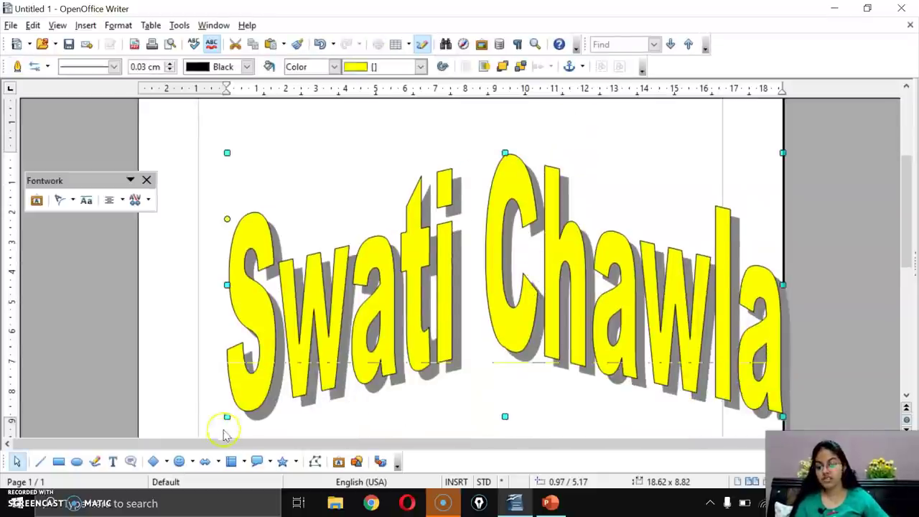
pyautogui.moveTo(227, 416)
pyautogui.mouseDown()
pyautogui.moveTo(311, 364)
pyautogui.moveTo(344, 325)
pyautogui.mouseUp()
pyautogui.moveTo(332, 274); pyautogui.dragTo(333, 293)
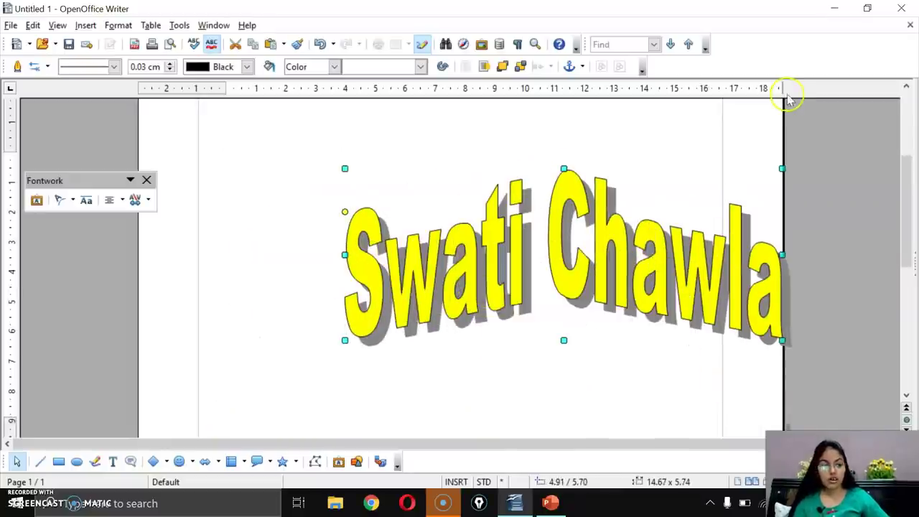
pyautogui.moveTo(782, 87); pyautogui.dragTo(686, 87)
pyautogui.click(440, 282)
pyautogui.click(318, 340)
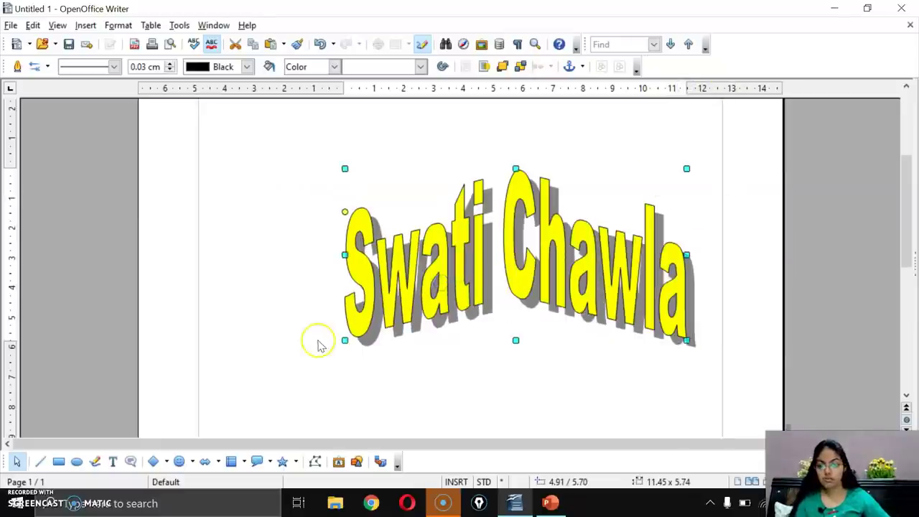
# - Flatten the Fontwork text, bend it back into a steeper arch, and delete the Fontwork object
pyautogui.click(347, 211)
pyautogui.moveTo(347, 213); pyautogui.dragTo(286, 141)
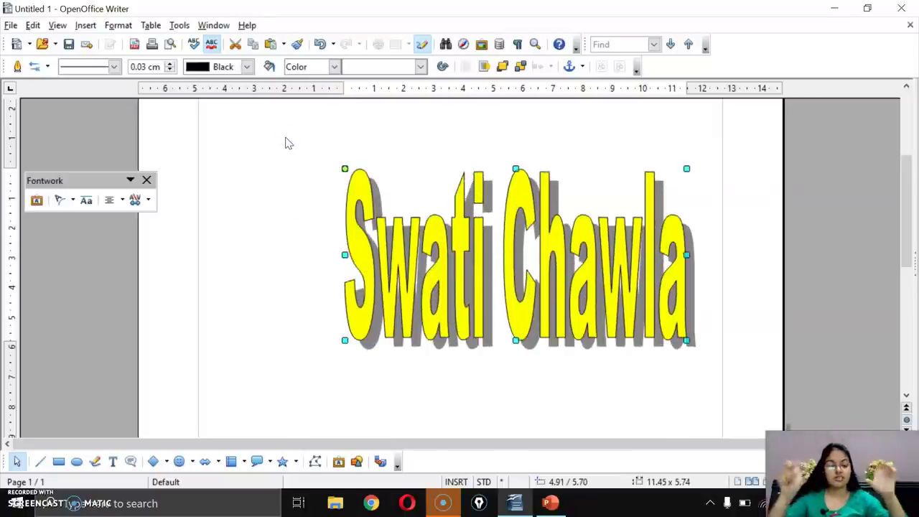
pyautogui.moveTo(345, 168); pyautogui.dragTo(321, 363)
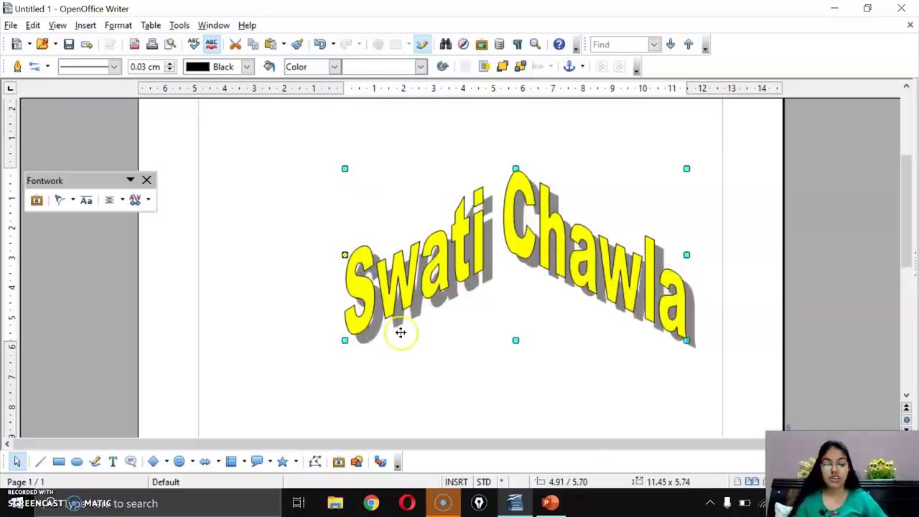
pyautogui.press('Delete')
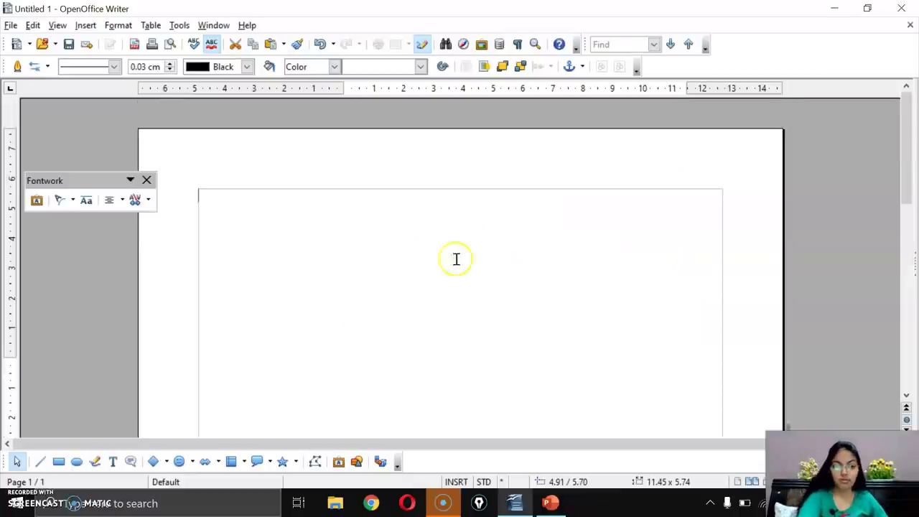
# - Switch to the PowerPoint presentation, start the slide show from slide 16 and go to the Grouping Objects slide
pyautogui.click(545, 505)
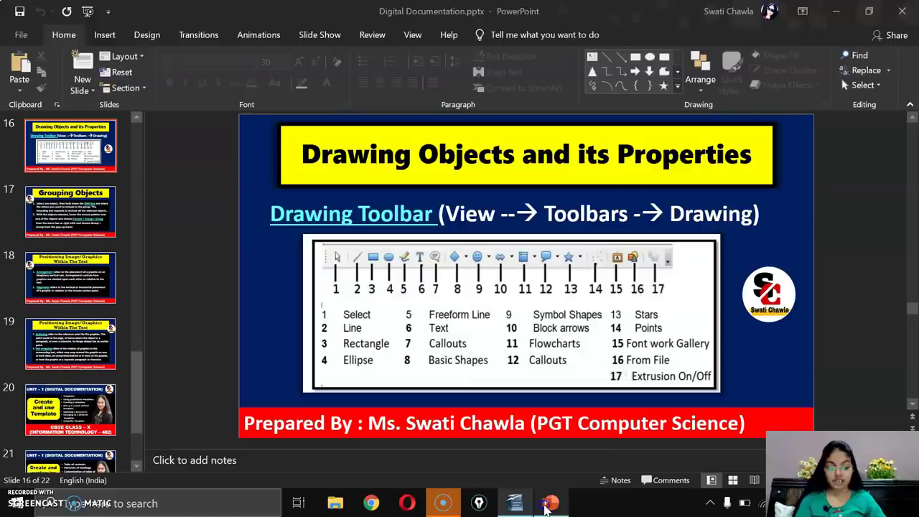
pyautogui.hotkey('shift', 'F5')
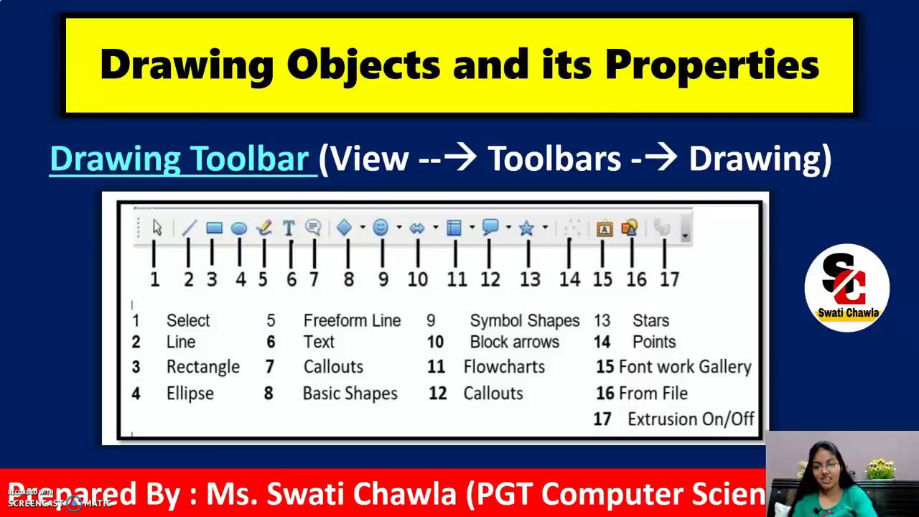
pyautogui.click(153, 220)
pyautogui.press('Right')
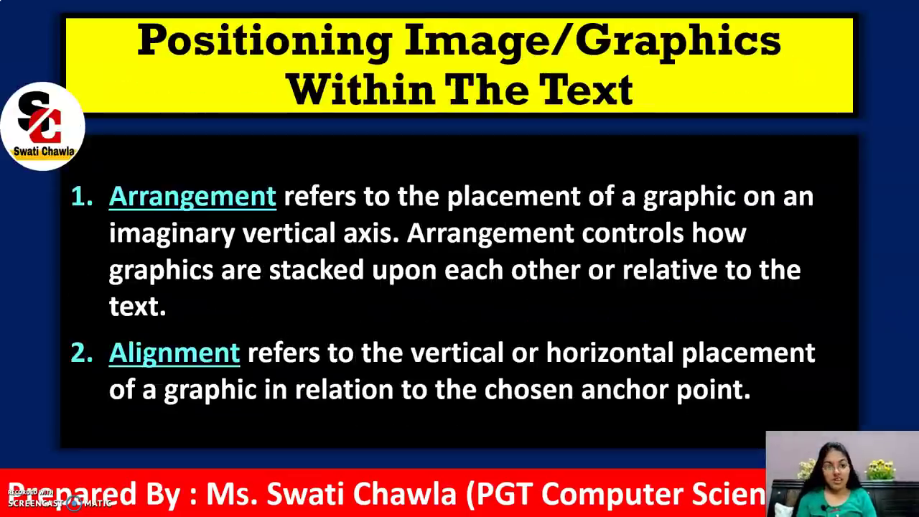
pyautogui.press('Left')
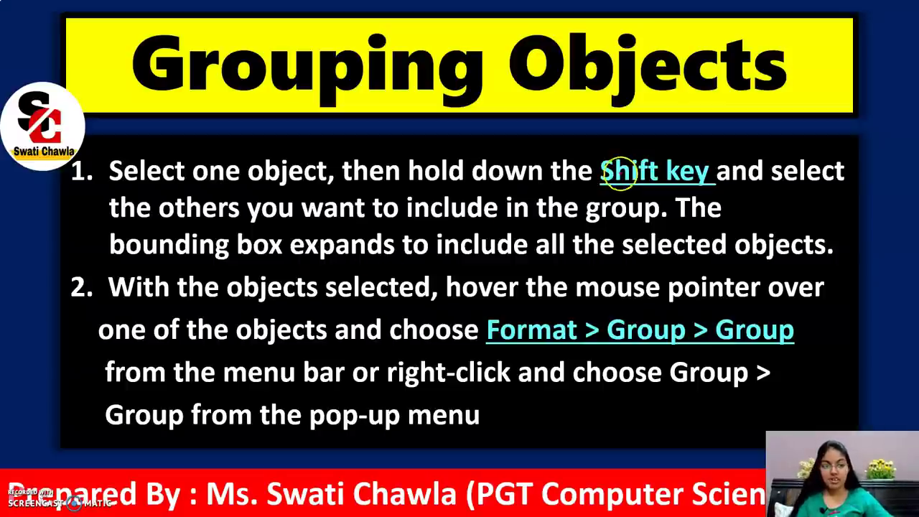
# - Mark "Shift key" and "Format > Group > Group" with red boxes and ticks on the Grouping Objects slide, and end the slide show
pyautogui.moveTo(596, 148)
pyautogui.mouseDown()
pyautogui.moveTo(632, 180)
pyautogui.moveTo(713, 193)
pyautogui.mouseUp()
pyautogui.moveTo(727, 155); pyautogui.dragTo(760, 143)
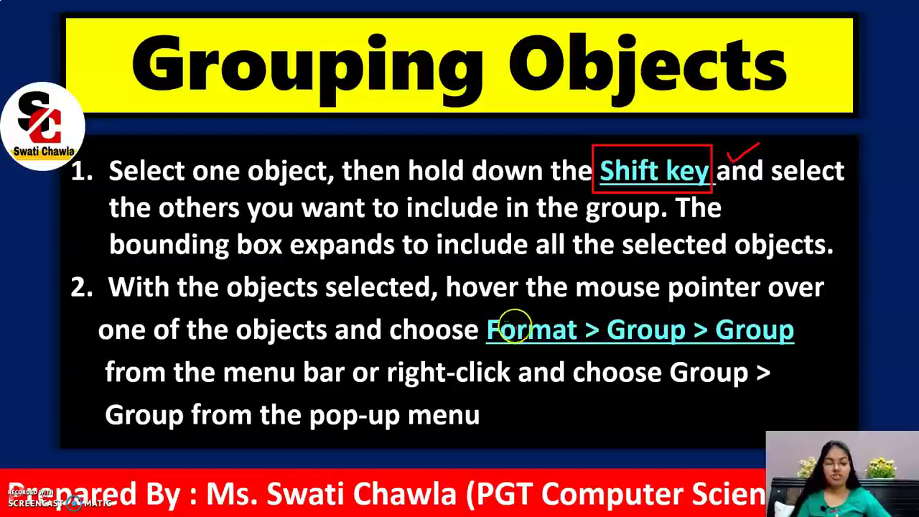
pyautogui.moveTo(481, 311)
pyautogui.mouseDown()
pyautogui.moveTo(565, 344)
pyautogui.moveTo(798, 350)
pyautogui.mouseUp()
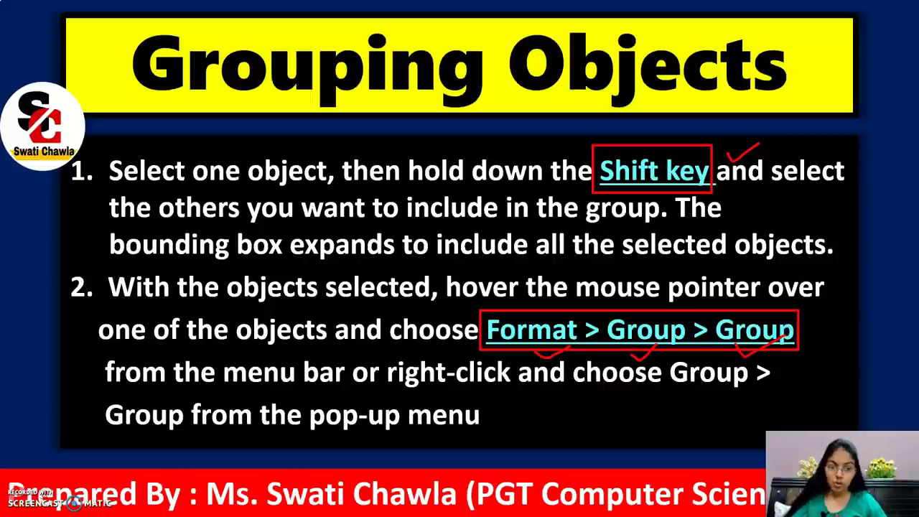
pyautogui.press('e')
pyautogui.press('Escape')
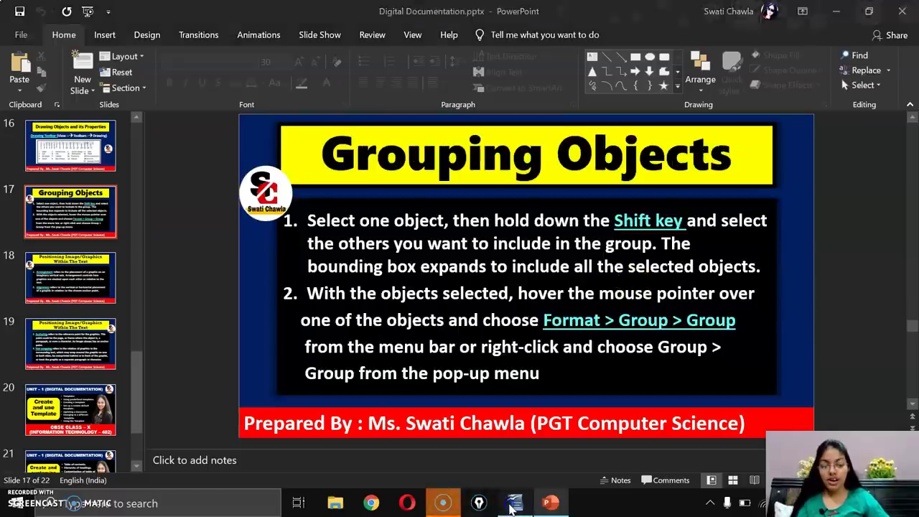
# - Switch back to OpenOffice Writer and create a new Drawing document
pyautogui.click(514, 503)
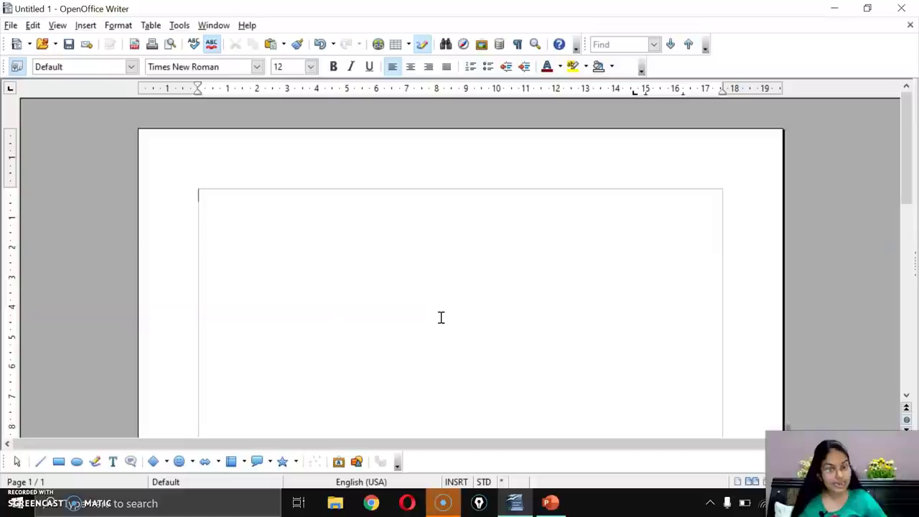
pyautogui.click(10, 25)
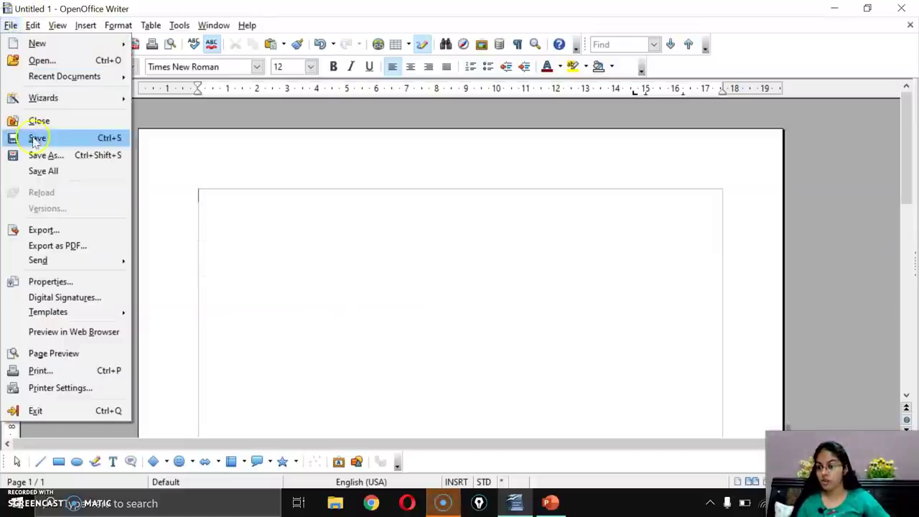
pyautogui.moveTo(43, 43)
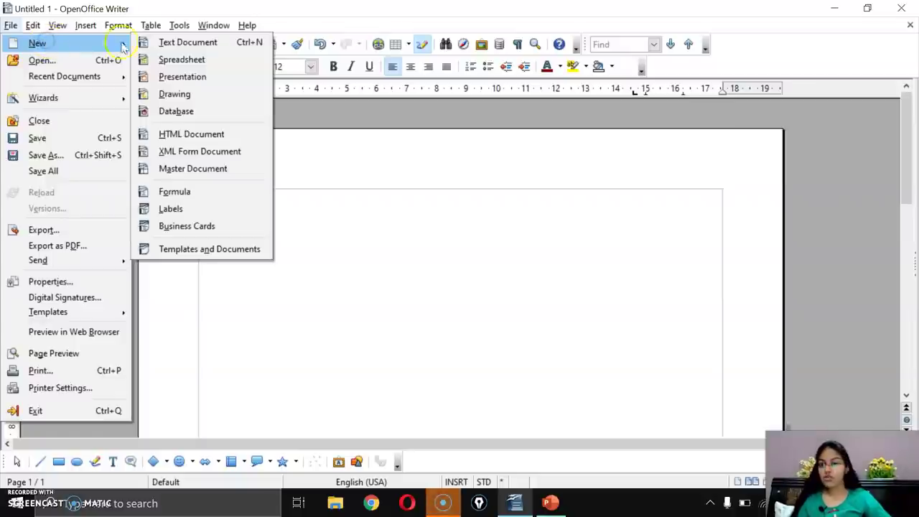
pyautogui.click(175, 94)
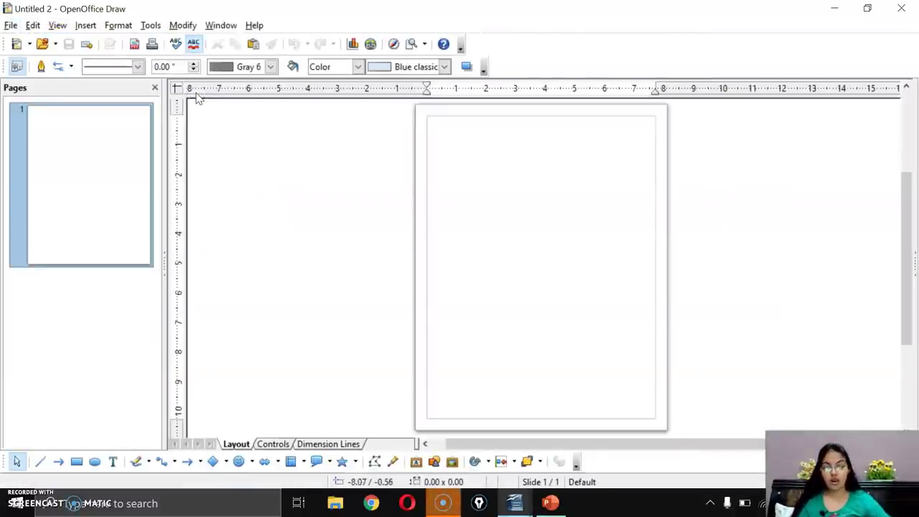
# - Place the globe, the bee and the green car from the Gallery's Environment theme on the drawing page
pyautogui.click(151, 26)
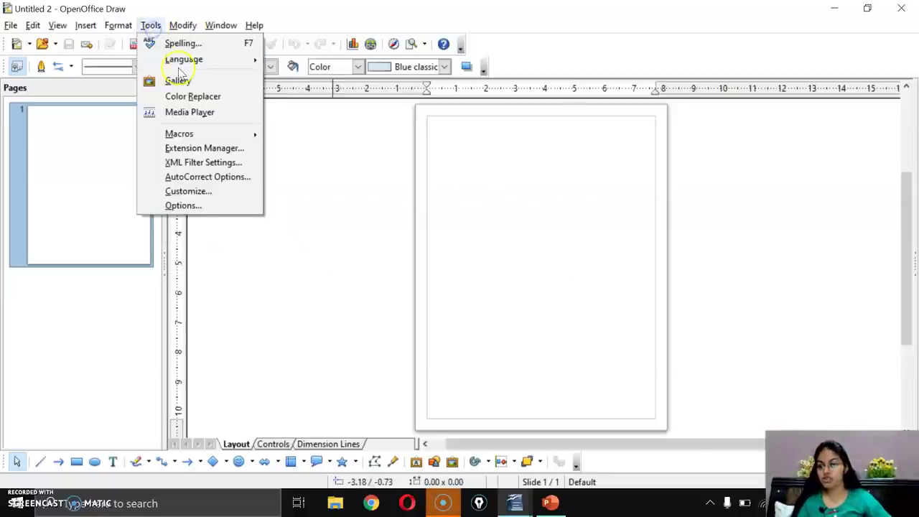
pyautogui.click(178, 80)
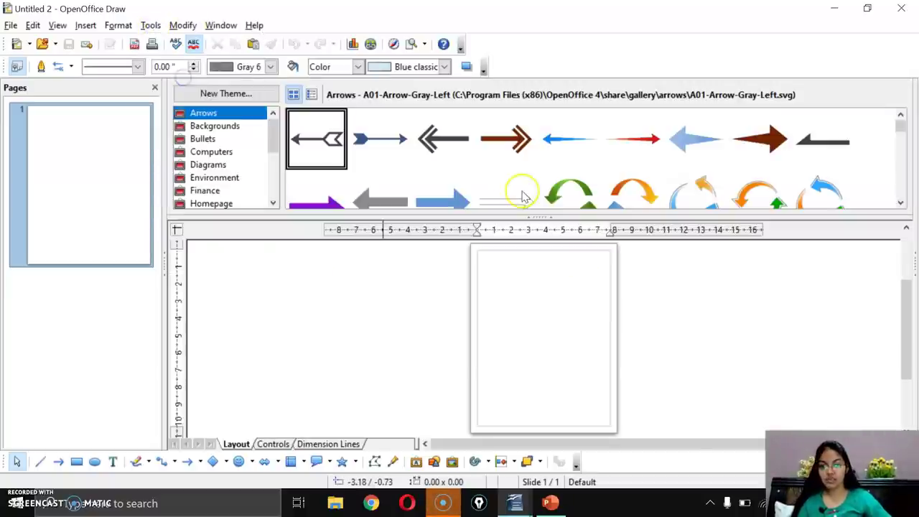
pyautogui.click(214, 178)
pyautogui.moveTo(411, 204); pyautogui.dragTo(499, 300)
pyautogui.moveTo(506, 140); pyautogui.dragTo(563, 296)
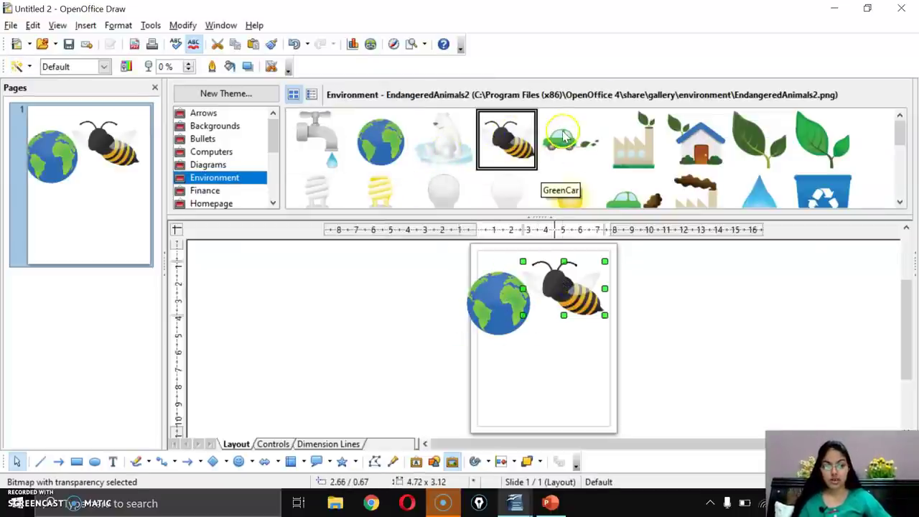
pyautogui.moveTo(568, 143); pyautogui.dragTo(545, 336)
# - Close the Gallery and move the green car down, clear of the globe and the bee
pyautogui.click(150, 25)
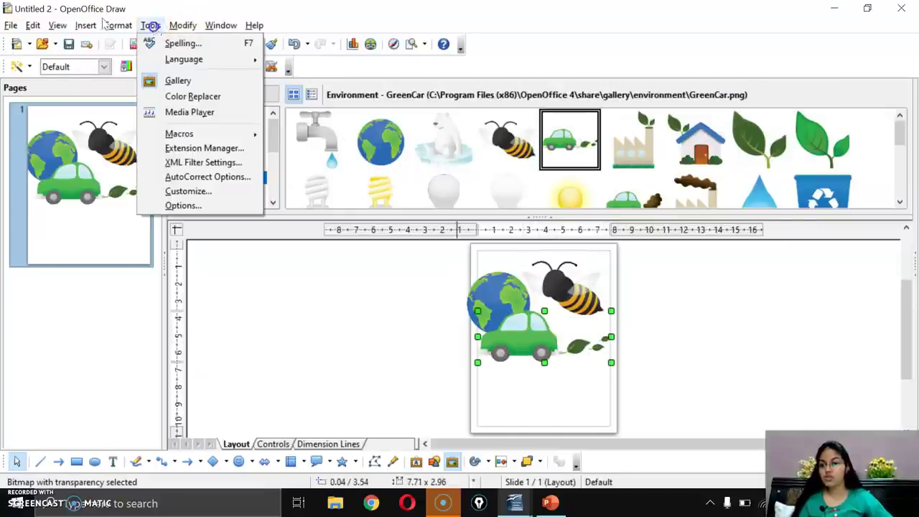
pyautogui.click(178, 81)
pyautogui.moveTo(490, 251); pyautogui.dragTo(501, 309)
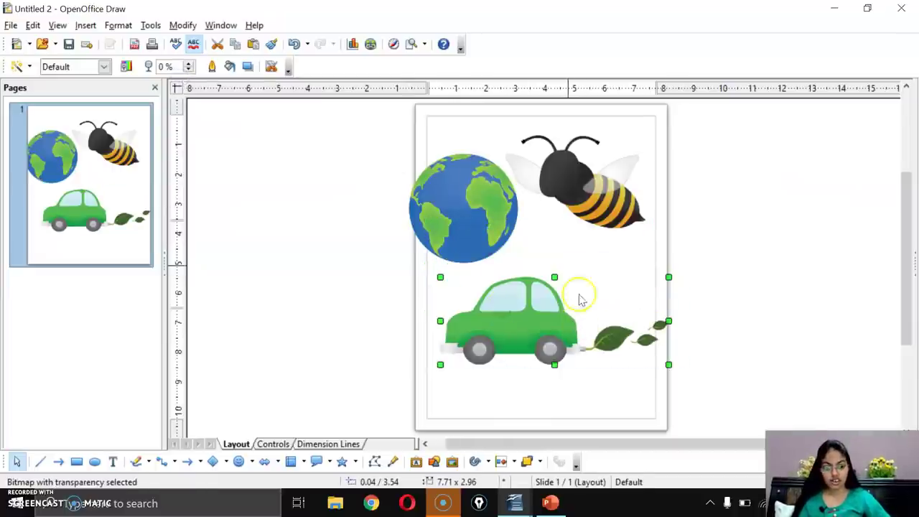
# - Shrink the bee and move it just above the car's leaves, and shrink the globe to about 2.87 × 2.75 inside the page margins
pyautogui.click(640, 227)
pyautogui.moveTo(639, 227); pyautogui.dragTo(635, 271)
pyautogui.click(467, 205)
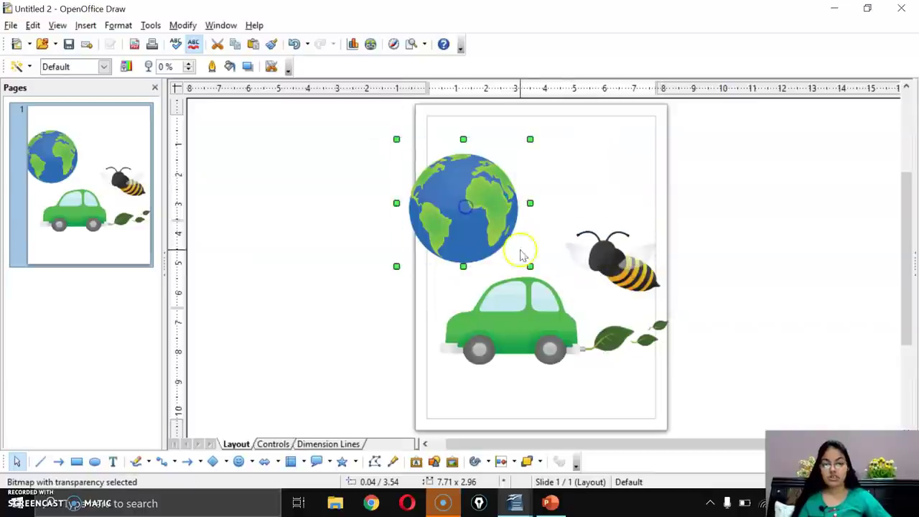
pyautogui.moveTo(530, 266); pyautogui.dragTo(492, 219)
pyautogui.moveTo(452, 192); pyautogui.dragTo(507, 214)
pyautogui.moveTo(547, 244); pyautogui.dragTo(535, 242)
pyautogui.click(484, 195)
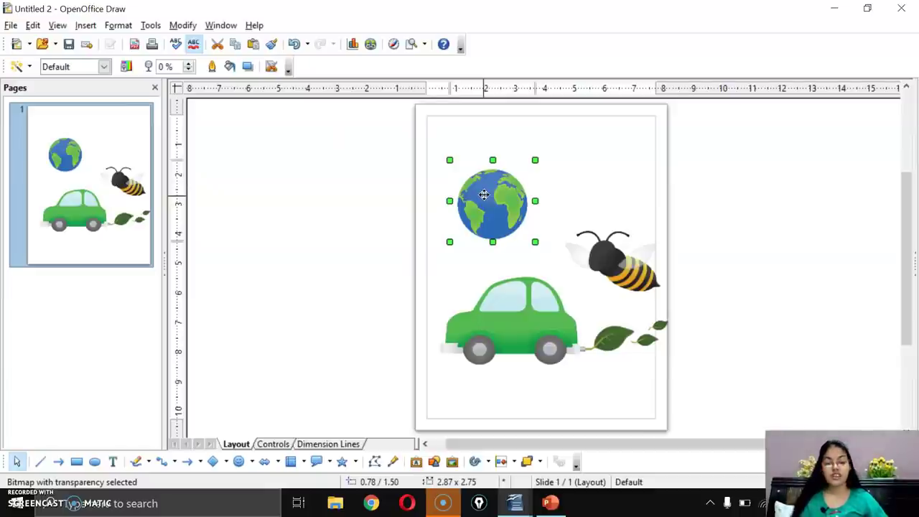
# - Transfer the globe, bee and car together from the drawing into the Writer document, closing the drawing
pyautogui.keyDown('shift'); pyautogui.click(609, 255); pyautogui.keyUp('shift')
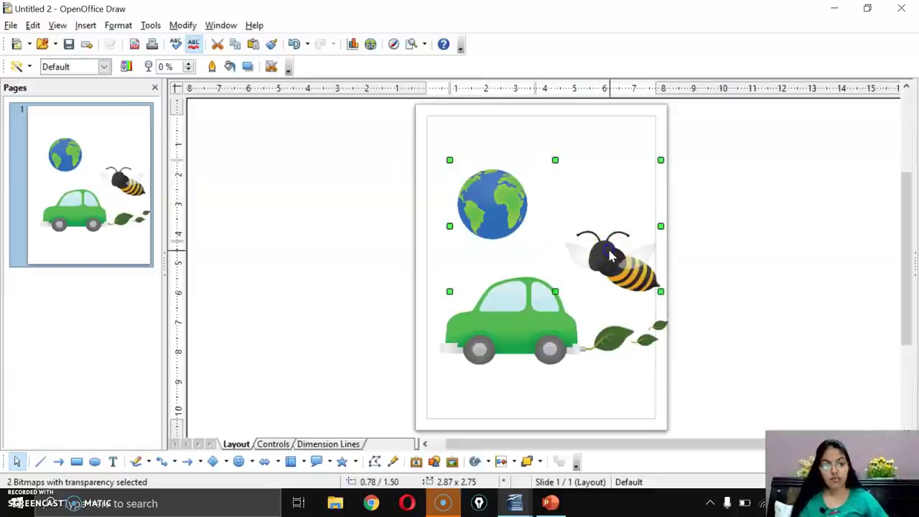
pyautogui.keyDown('shift'); pyautogui.click(526, 332); pyautogui.keyUp('shift')
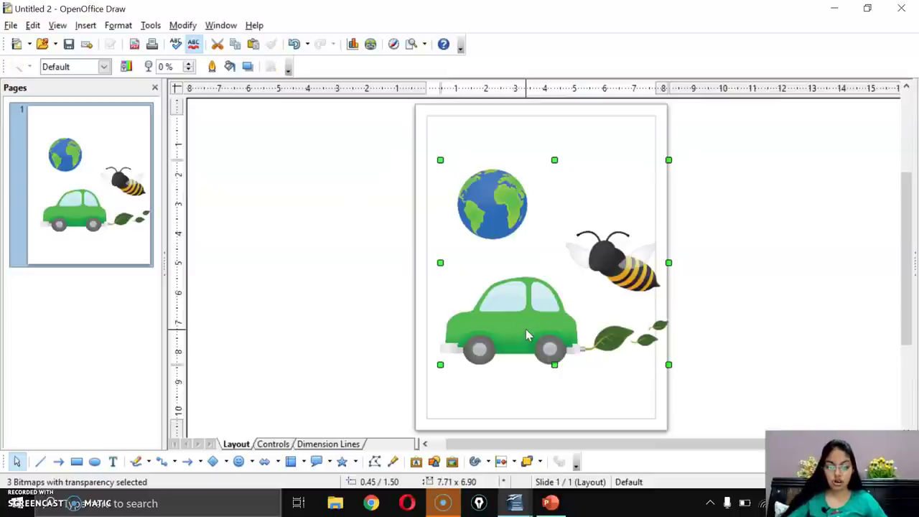
pyautogui.press('Delete')
pyautogui.click(901, 9)
pyautogui.click(468, 267)
pyautogui.click(275, 240)
pyautogui.hotkey('ctrl', 'v')
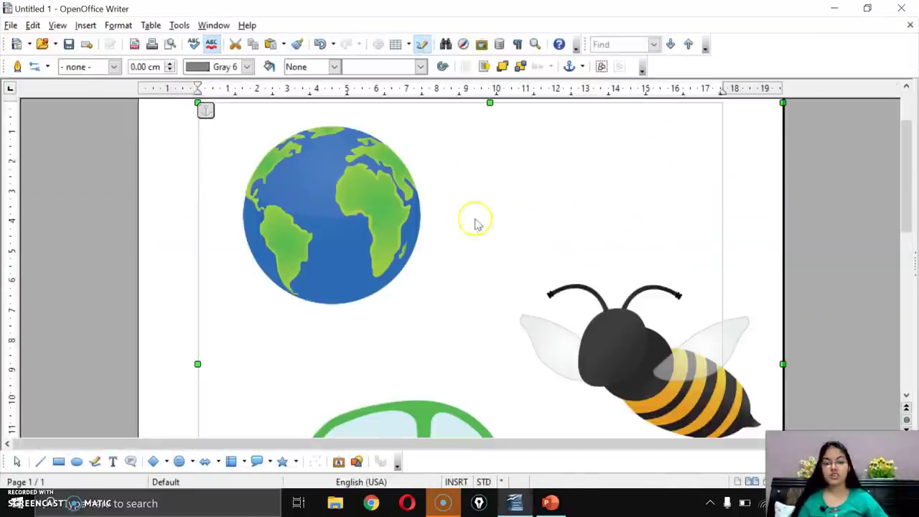
# - Shrink the pasted pictures together to about 9.68 × 8.38 cm and centre them near the head of the page
pyautogui.scroll(1, 357, 212)
pyautogui.moveTo(785, 134); pyautogui.dragTo(591, 266)
pyautogui.scroll(-3, 591, 267)
pyautogui.moveTo(514, 321); pyautogui.dragTo(567, 255)
pyautogui.scroll(-3, 626, 324)
pyautogui.moveTo(642, 282); pyautogui.dragTo(646, 191)
pyautogui.scroll(5, 647, 263)
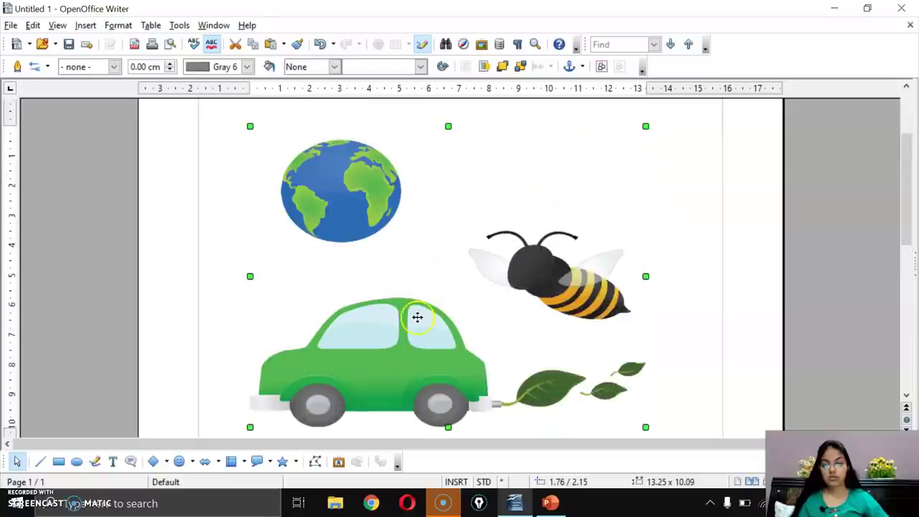
pyautogui.moveTo(421, 324); pyautogui.dragTo(438, 332)
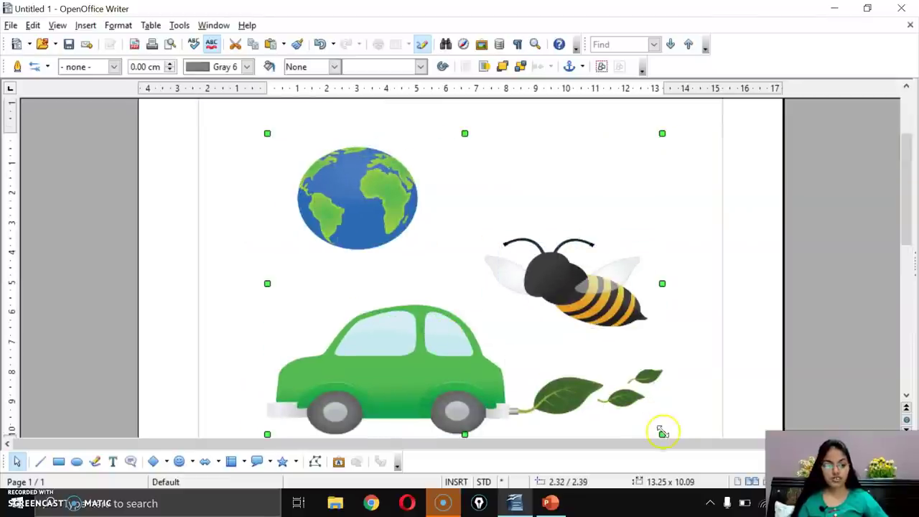
pyautogui.moveTo(652, 418); pyautogui.dragTo(552, 382)
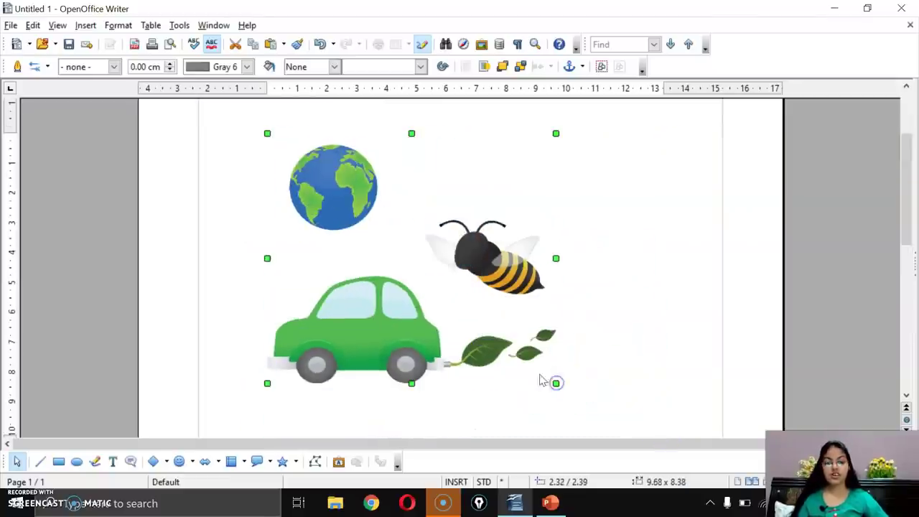
pyautogui.moveTo(386, 328); pyautogui.dragTo(419, 309)
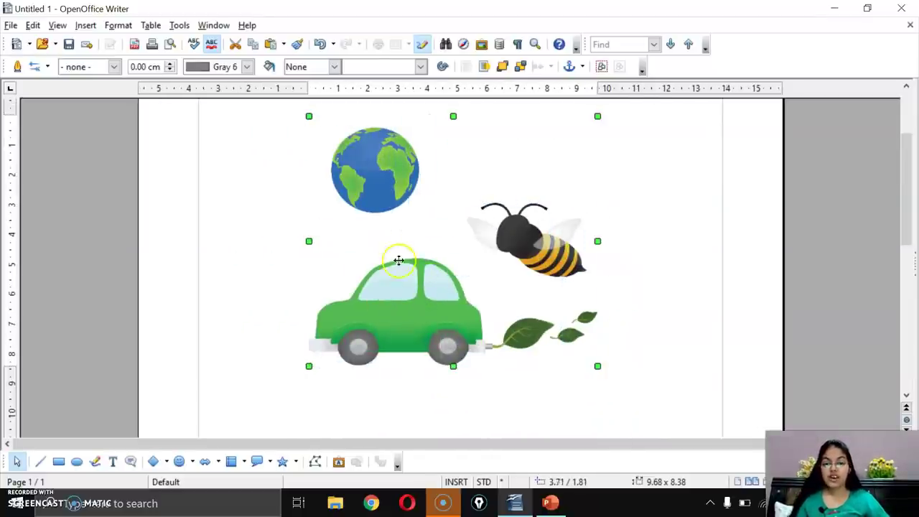
# - Ungroup the pasted pictures and move the bee and the car separately, leaving the bee over the car's leaves
pyautogui.click(110, 27)
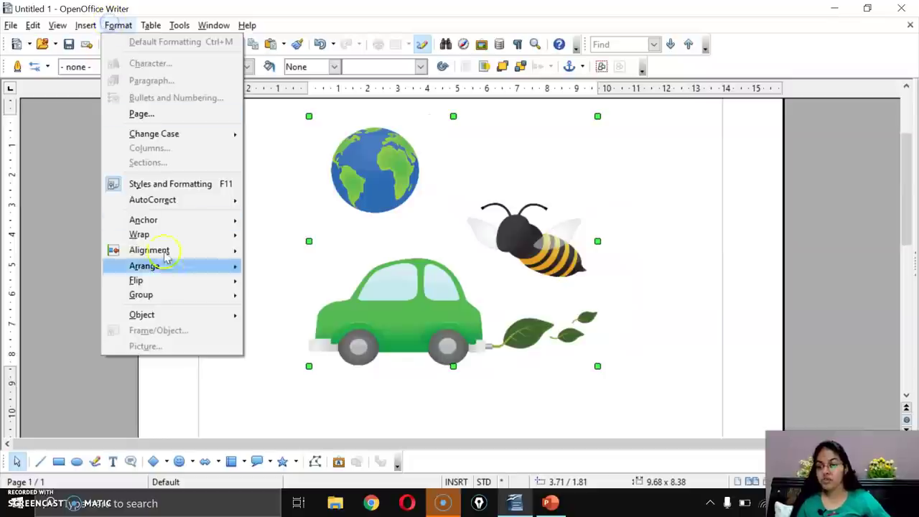
pyautogui.moveTo(175, 303)
pyautogui.click(278, 313)
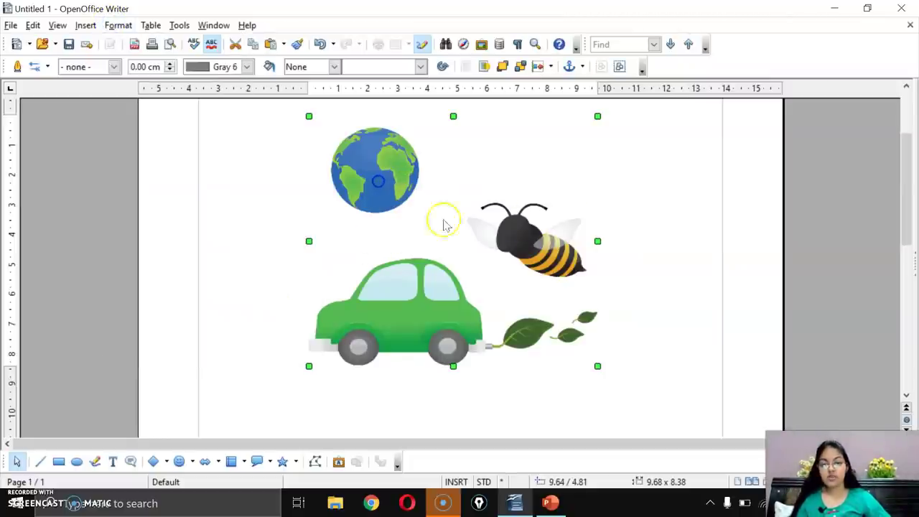
pyautogui.click(624, 218)
pyautogui.click(524, 348)
pyautogui.moveTo(536, 299); pyautogui.dragTo(564, 234)
pyautogui.moveTo(435, 343); pyautogui.dragTo(486, 324)
pyautogui.moveTo(573, 232); pyautogui.dragTo(616, 310)
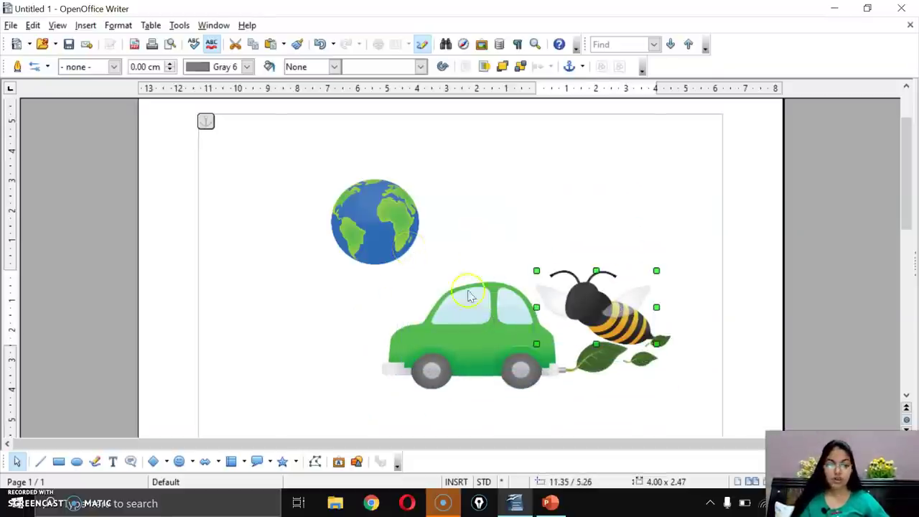
# - Group the bee, globe and car, and move the group back and forth across the page as one object
pyautogui.keyDown('shift'); pyautogui.click(327, 226); pyautogui.keyUp('shift')
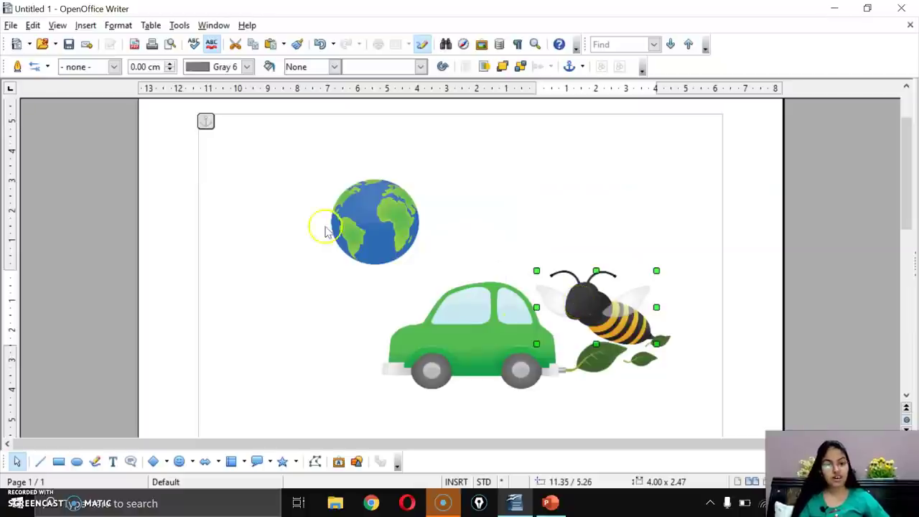
pyautogui.keyDown('shift'); pyautogui.click(467, 368); pyautogui.keyUp('shift')
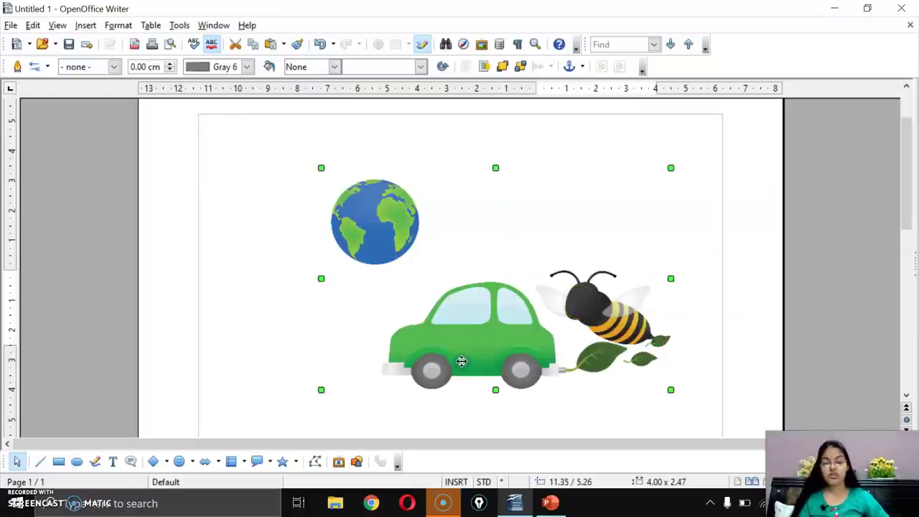
pyautogui.click(118, 25)
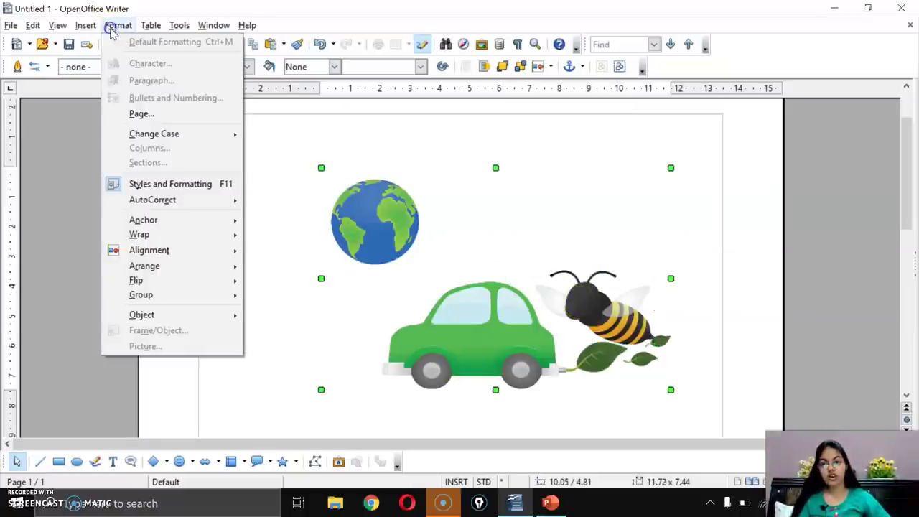
pyautogui.click(154, 297)
pyautogui.click(280, 295)
pyautogui.moveTo(431, 338); pyautogui.dragTo(386, 338)
pyautogui.moveTo(452, 361); pyautogui.dragTo(506, 361)
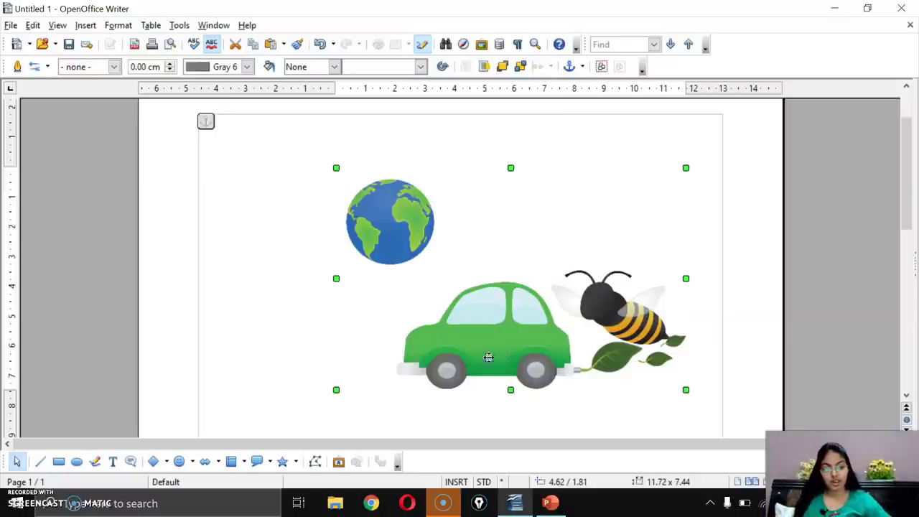
pyautogui.moveTo(487, 357); pyautogui.dragTo(467, 357)
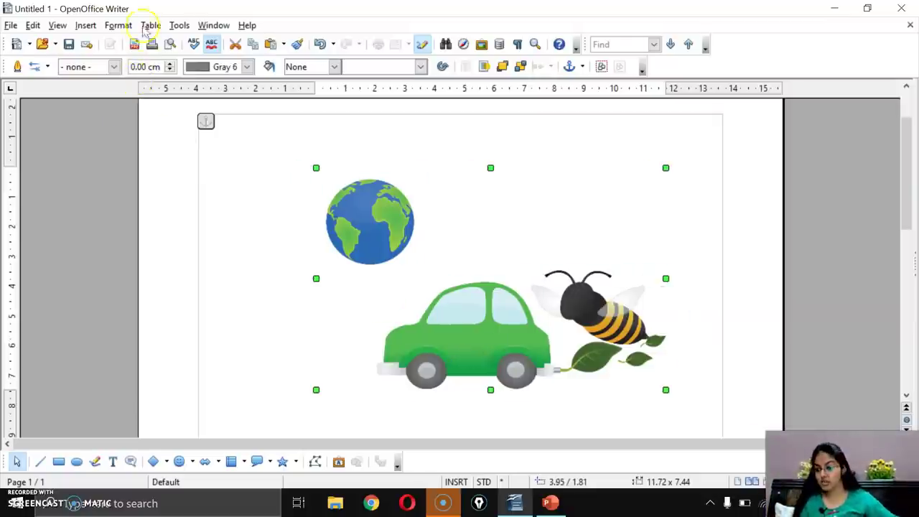
# - Ungroup the globe, car and bee
pyautogui.click(117, 25)
pyautogui.click(147, 295)
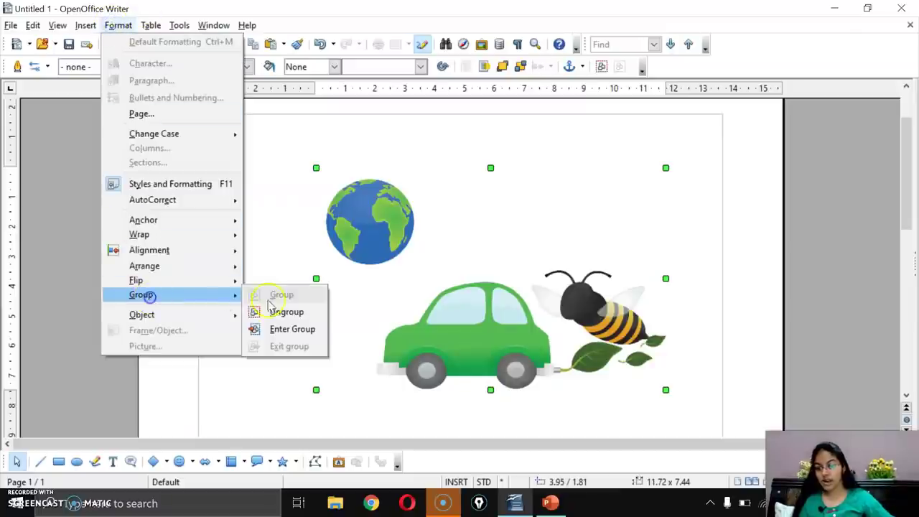
pyautogui.click(285, 311)
pyautogui.click(457, 334)
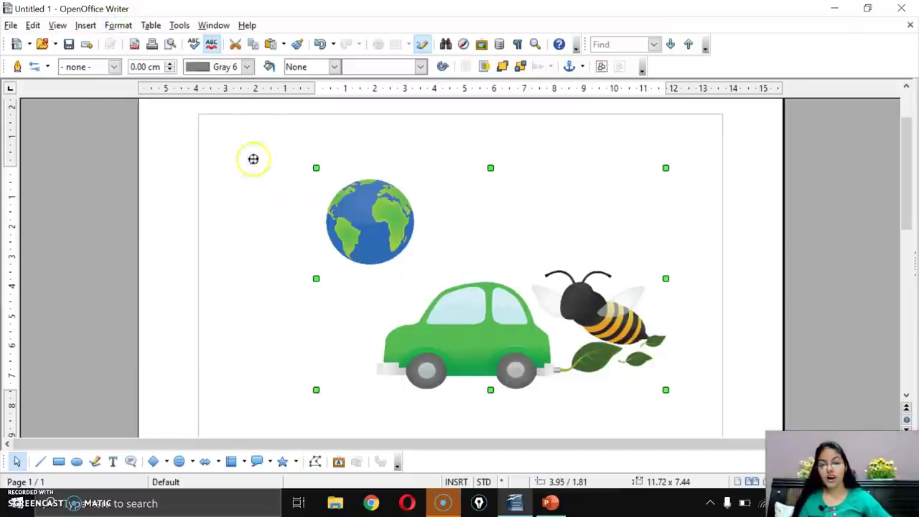
# - Move the ungrouped pictures apart, with the globe and the bee placed in opposite upper areas, clear of the car
pyautogui.moveTo(381, 237); pyautogui.dragTo(338, 238)
pyautogui.click(464, 223)
pyautogui.click(509, 312)
pyautogui.moveTo(567, 318); pyautogui.dragTo(647, 253)
pyautogui.moveTo(471, 338); pyautogui.dragTo(513, 338)
pyautogui.moveTo(337, 230); pyautogui.dragTo(329, 195)
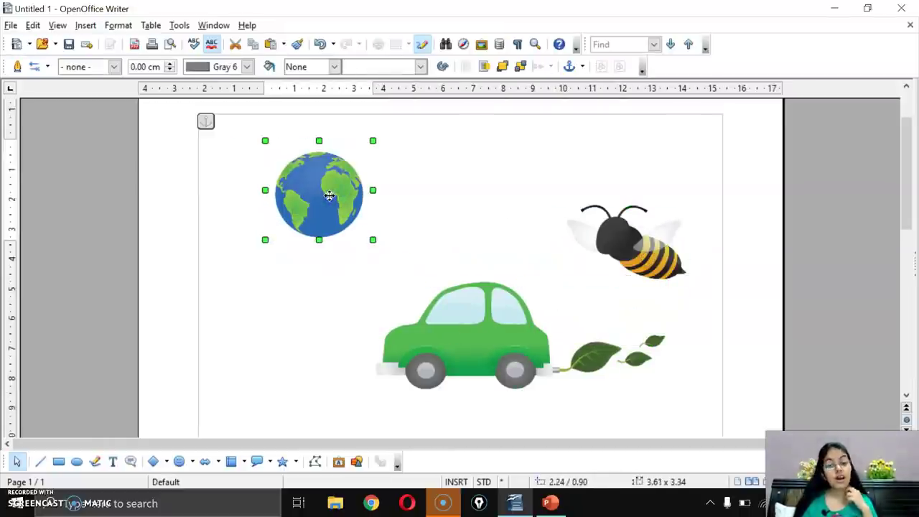
# - Delete the globe, the bee and the car one by one to empty the page
pyautogui.press('Delete')
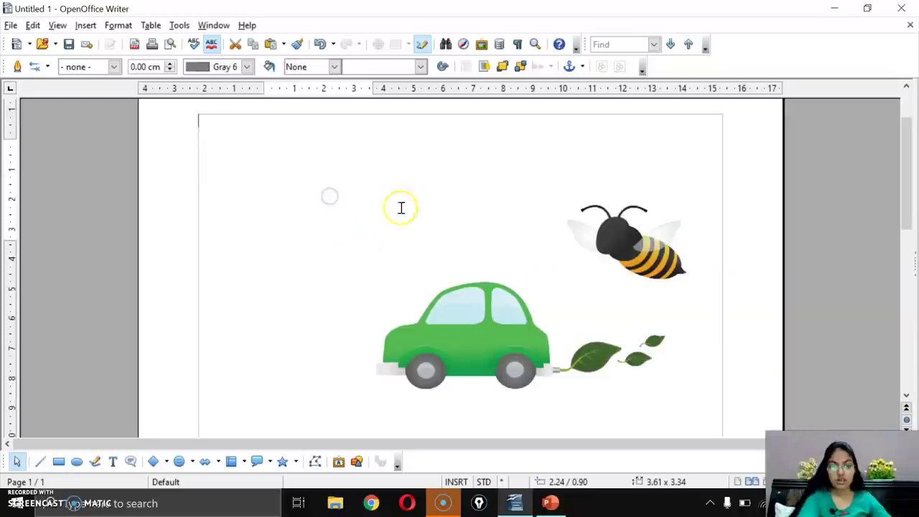
pyautogui.click(658, 230)
pyautogui.press('Delete')
pyautogui.click(477, 322)
pyautogui.press('Delete')
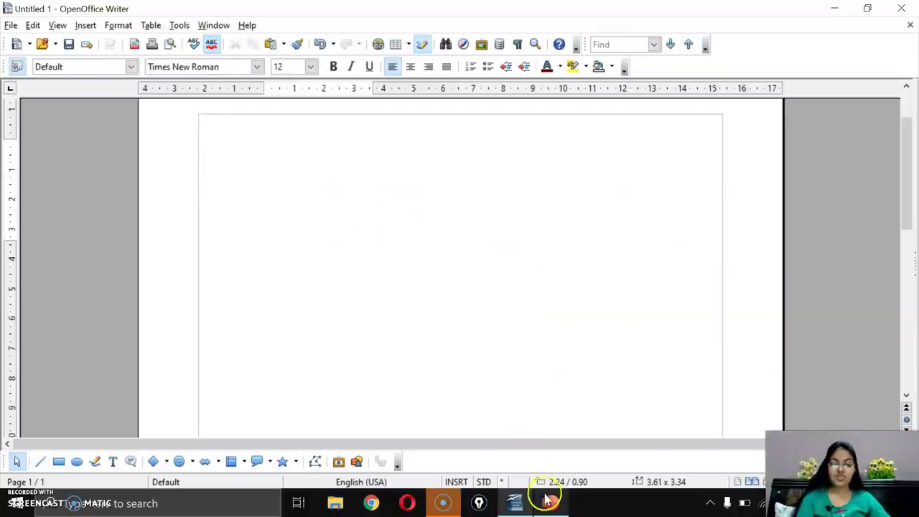
# - Switch to PowerPoint and present the "Positioning Image/Graphics Within The Text" slide that covers Arrangement and Alignment
pyautogui.click(550, 501)
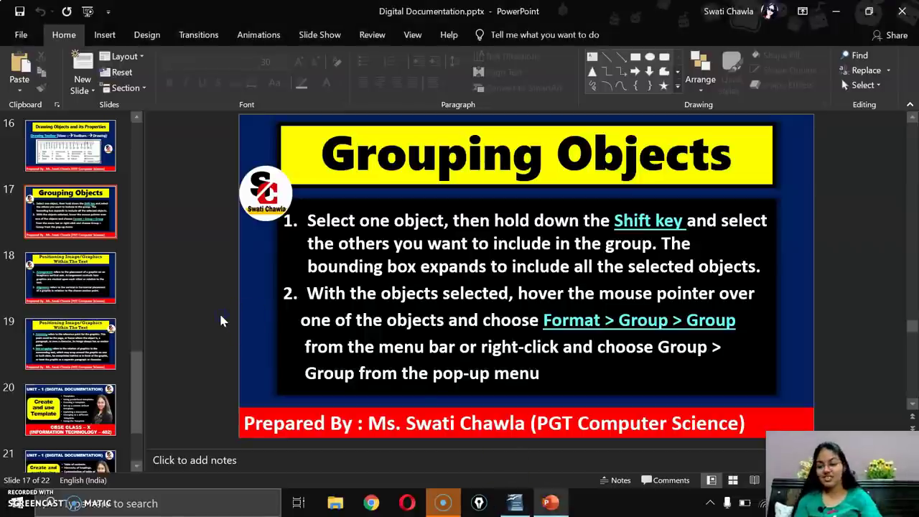
pyautogui.hotkey('shift', 'F5')
pyautogui.press('Right')
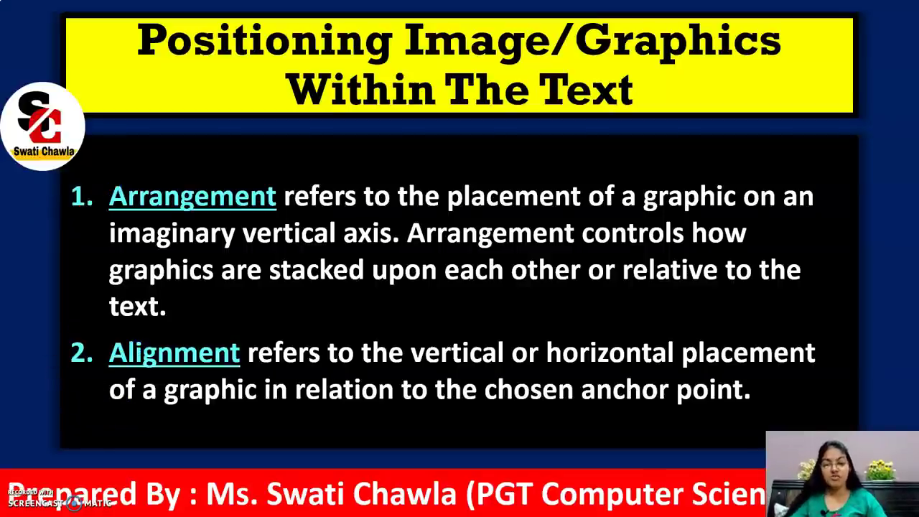
pyautogui.press('Right')
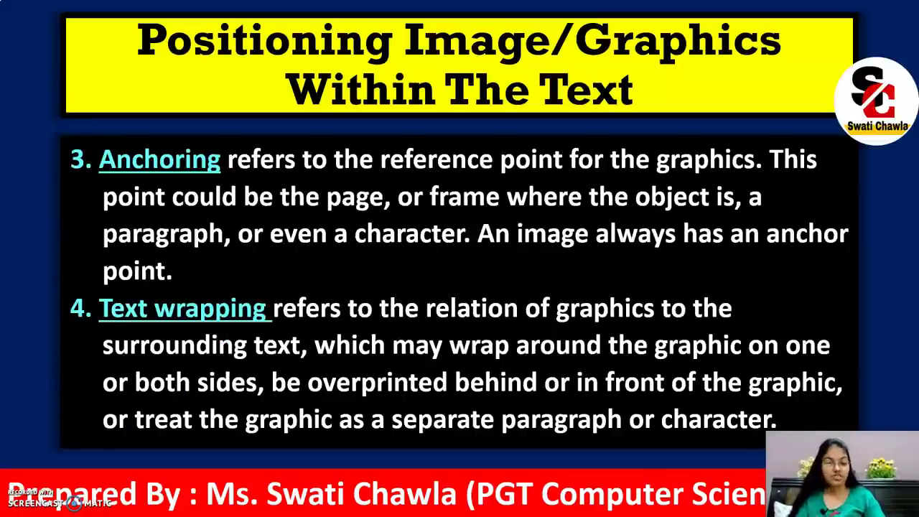
pyautogui.press('Left')
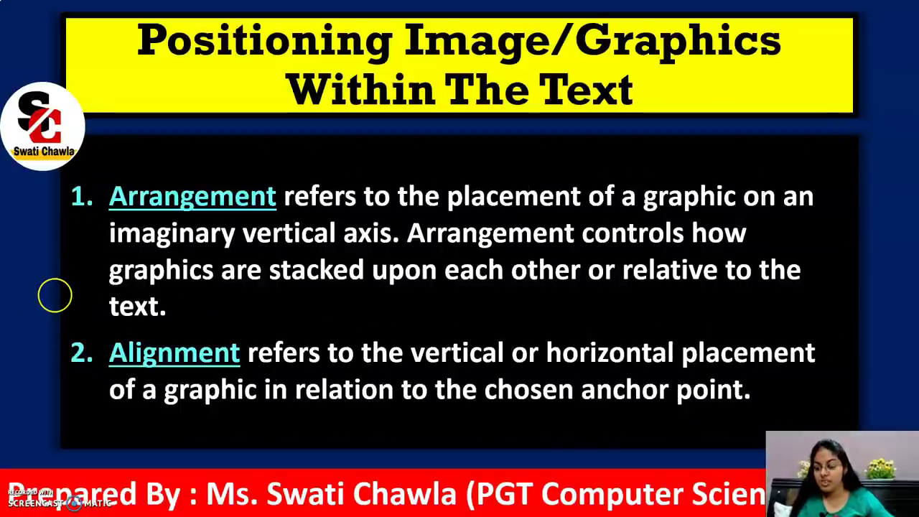
# - Mark "Arrangement" and key phrases of its definition in red, clear the markings and end the slide show
pyautogui.moveTo(105, 178)
pyautogui.mouseDown()
pyautogui.moveTo(118, 207)
pyautogui.moveTo(293, 212)
pyautogui.moveTo(289, 223)
pyautogui.mouseUp()
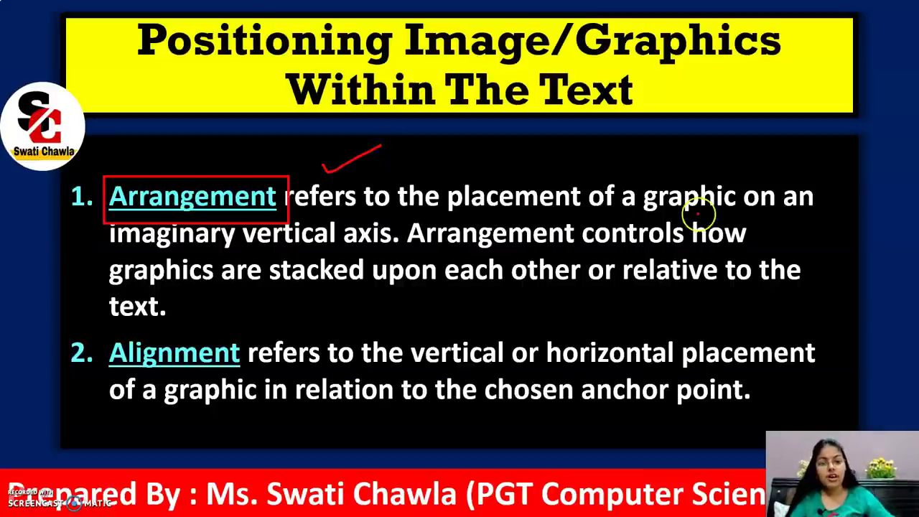
pyautogui.moveTo(501, 211); pyautogui.dragTo(560, 210)
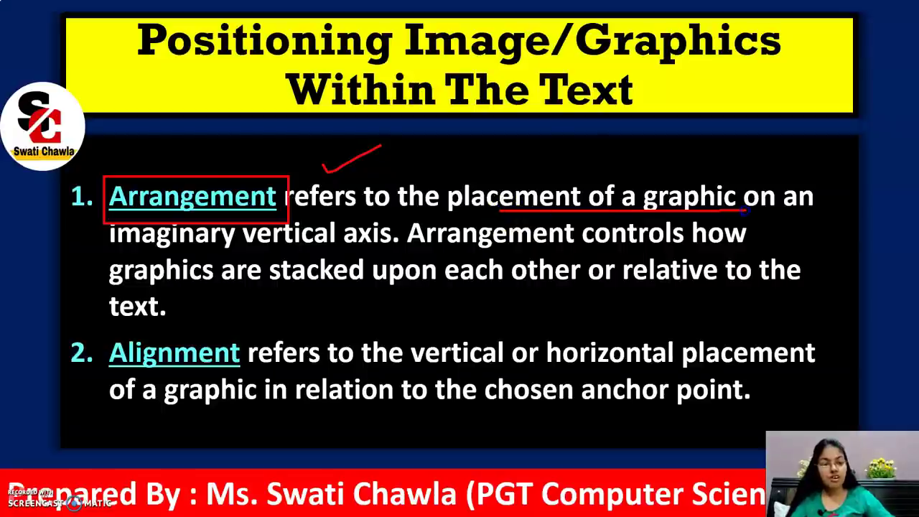
pyautogui.moveTo(151, 248); pyautogui.dragTo(344, 247)
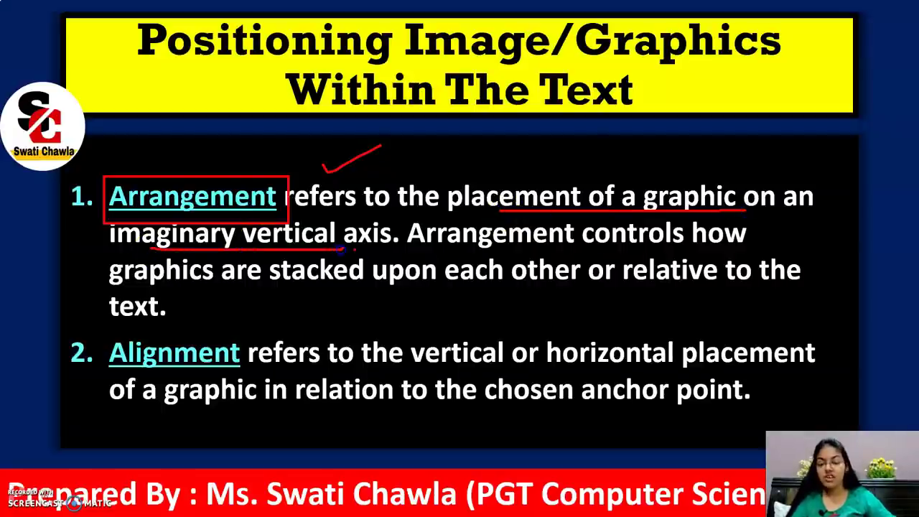
pyautogui.moveTo(472, 248); pyautogui.dragTo(574, 247)
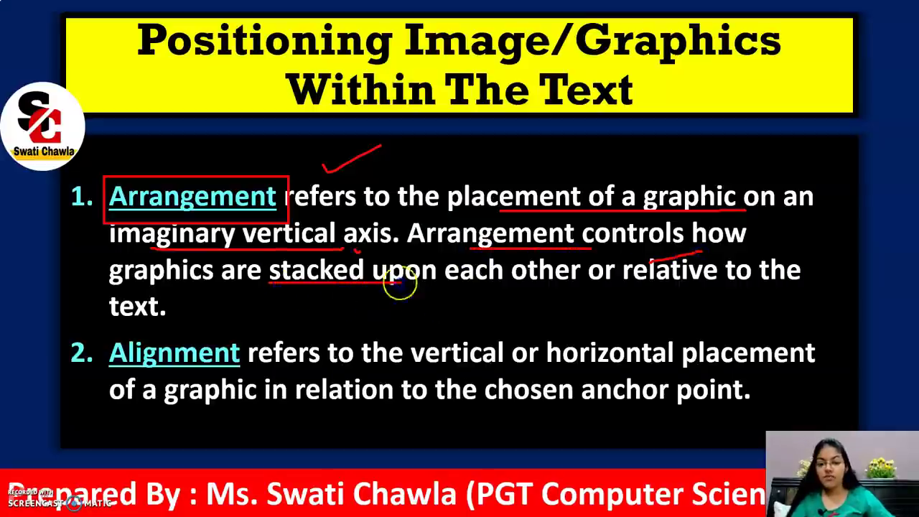
pyautogui.press('e')
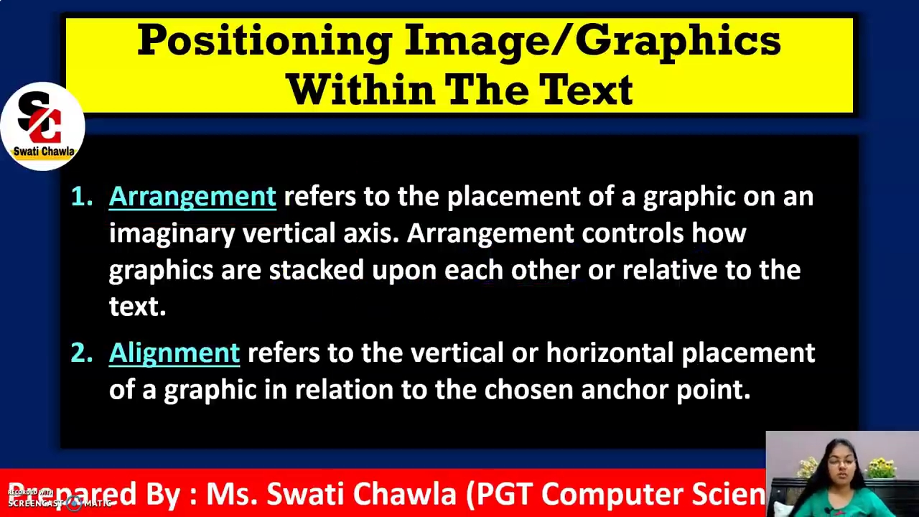
pyautogui.press('Escape')
# - Switch to OpenOffice Writer, insert kRlB4bM.jpg from the Pictures folder and shrink it to about 9.6 × 5.8 cm
pyautogui.hotkey('alt', 'Tab')
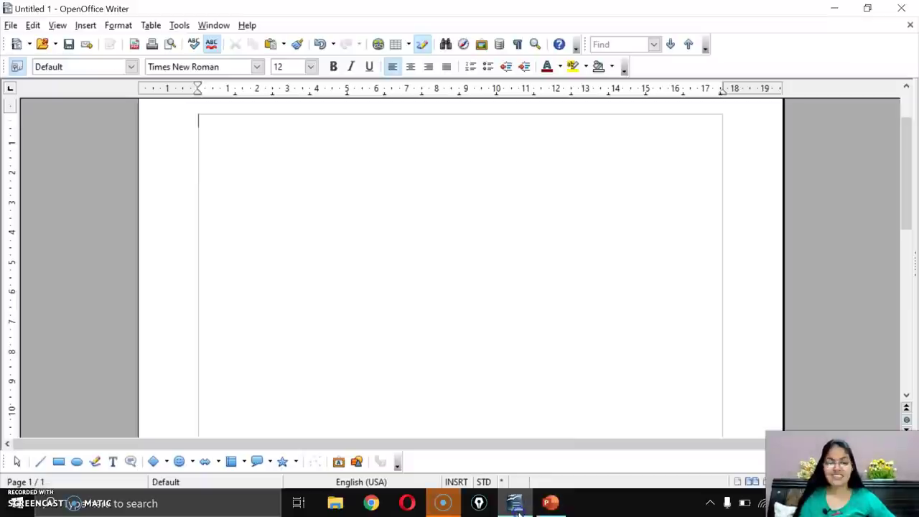
pyautogui.click(85, 26)
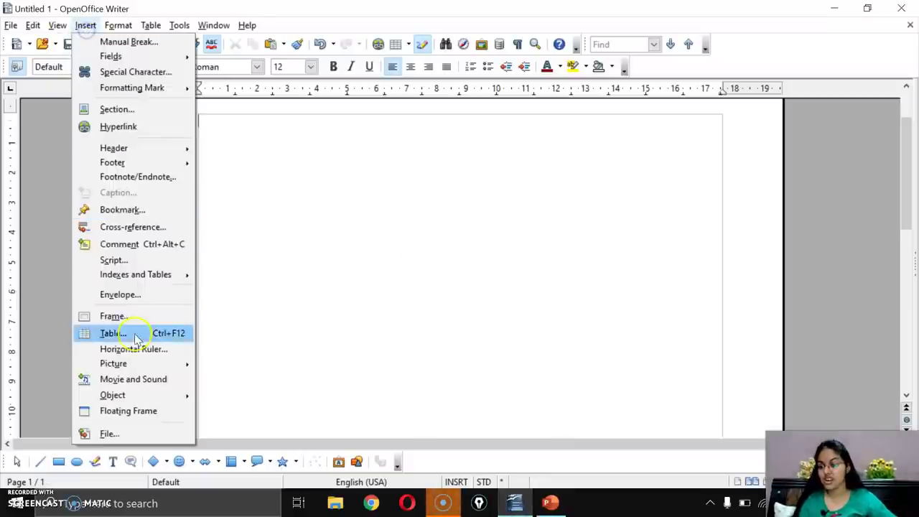
pyautogui.moveTo(133, 363)
pyautogui.click(240, 364)
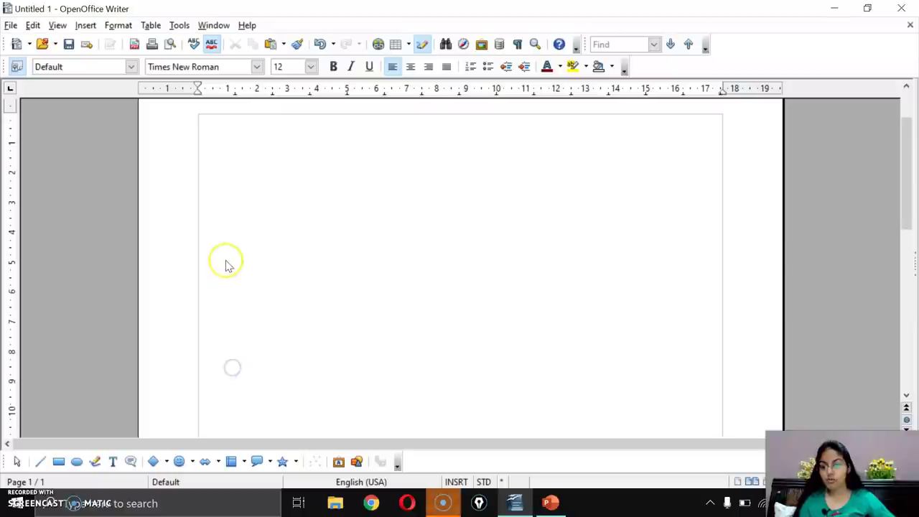
pyautogui.scroll(-3, 216, 209)
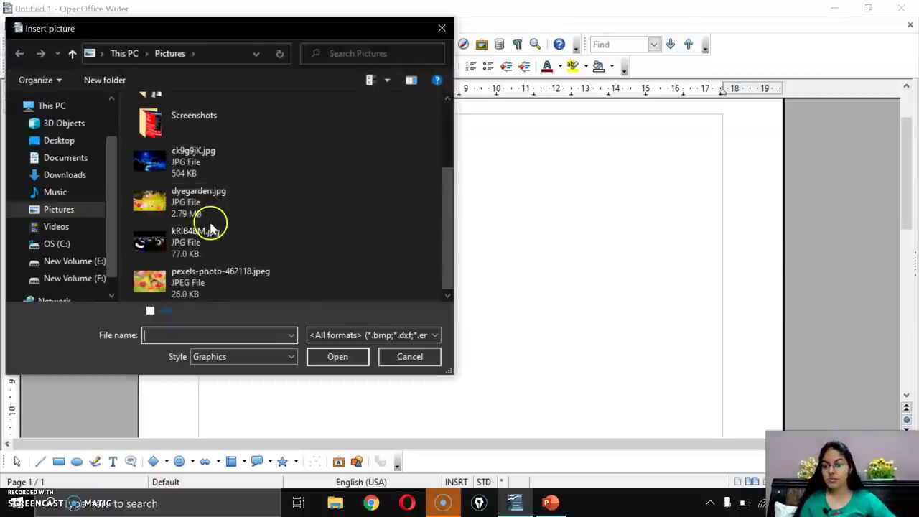
pyautogui.doubleClick(209, 249)
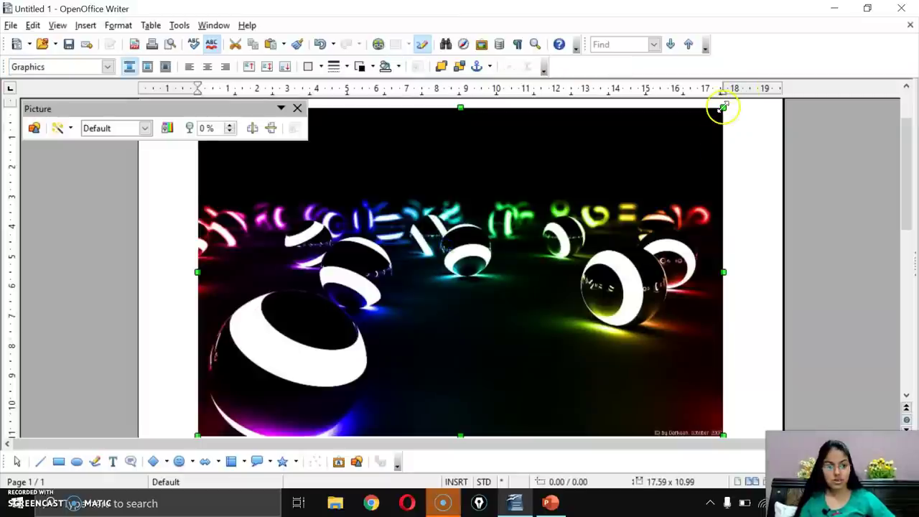
pyautogui.moveTo(723, 108); pyautogui.dragTo(470, 267)
pyautogui.click(258, 248)
pyautogui.click(86, 25)
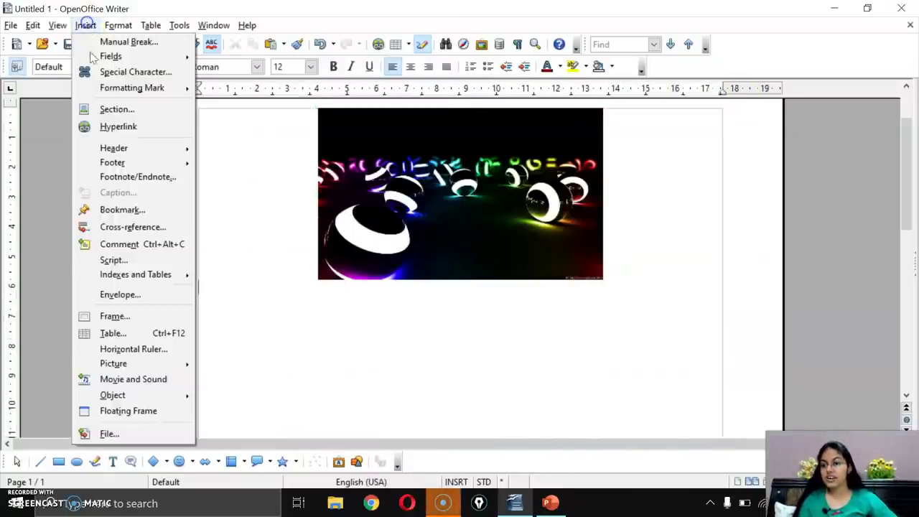
pyautogui.click(316, 251)
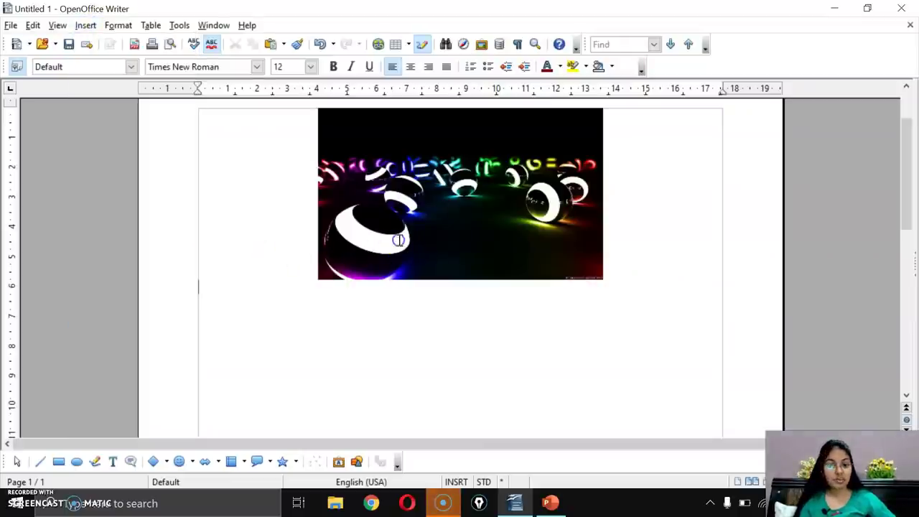
pyautogui.click(403, 206)
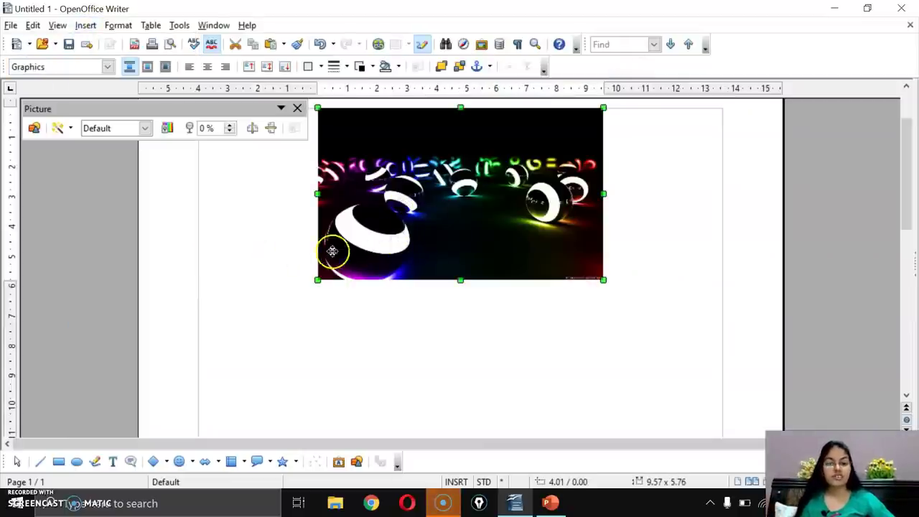
pyautogui.click(276, 306)
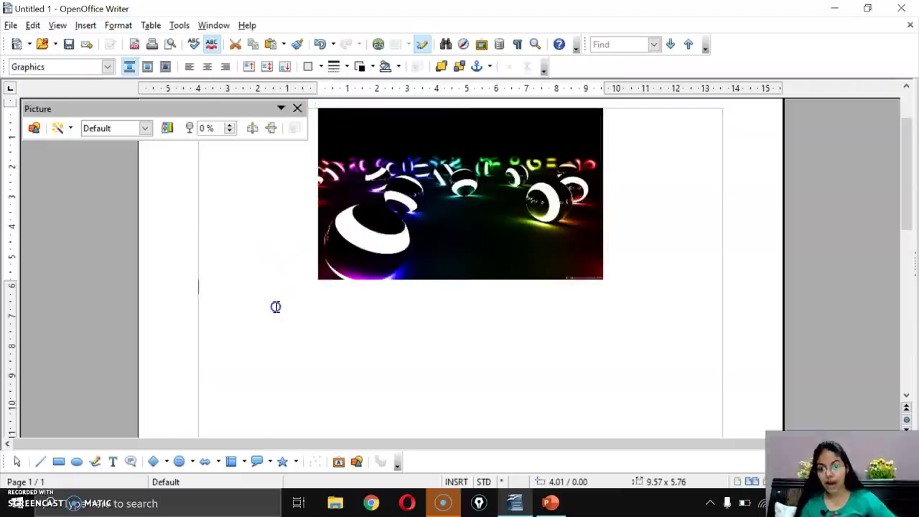
# - Insert ck9g9jK.jpg, shrink it to about 9.5 × 4.6 cm and place it overlapping the lower right of the glowing balls picture
pyautogui.click(85, 25)
pyautogui.moveTo(98, 364)
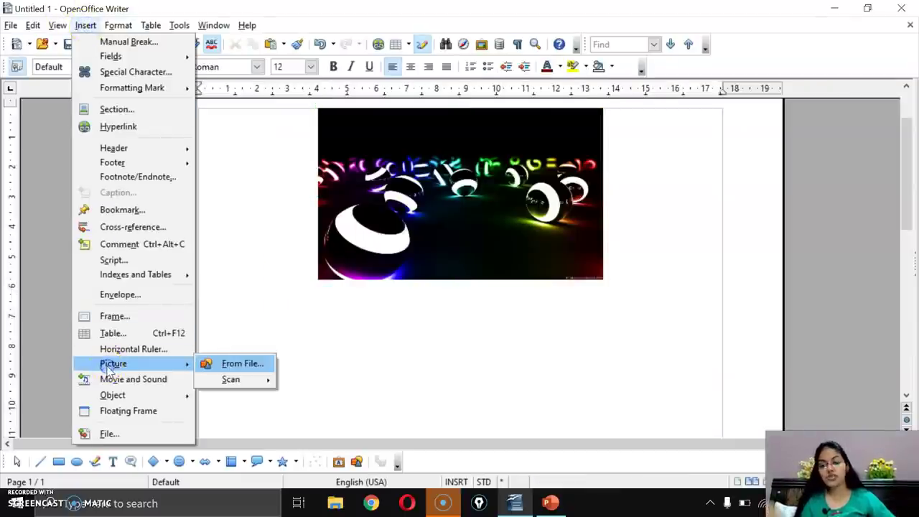
pyautogui.click(219, 365)
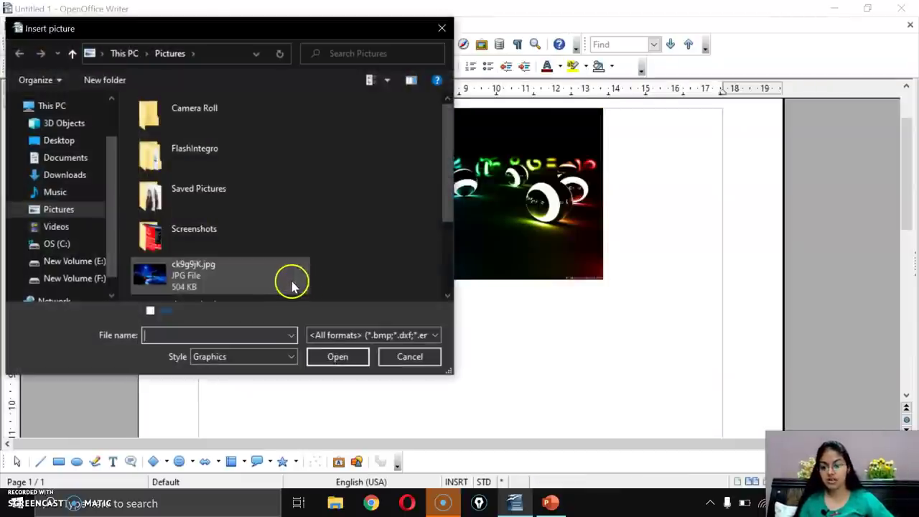
pyautogui.click(252, 265)
pyautogui.doubleClick(252, 265)
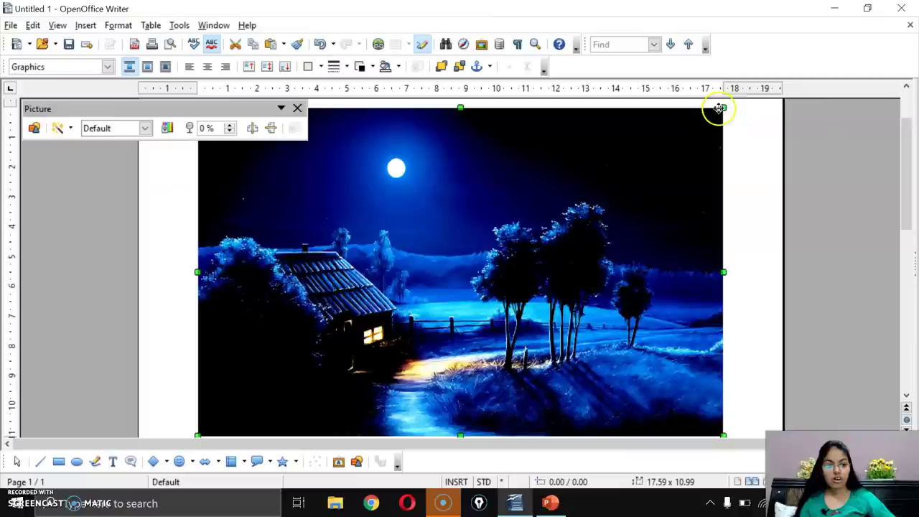
pyautogui.moveTo(723, 108); pyautogui.dragTo(480, 300)
pyautogui.moveTo(431, 198); pyautogui.dragTo(529, 326)
# - Try to insert pexels-photo-462118.jpeg while the night landscape picture is selected
pyautogui.click(85, 25)
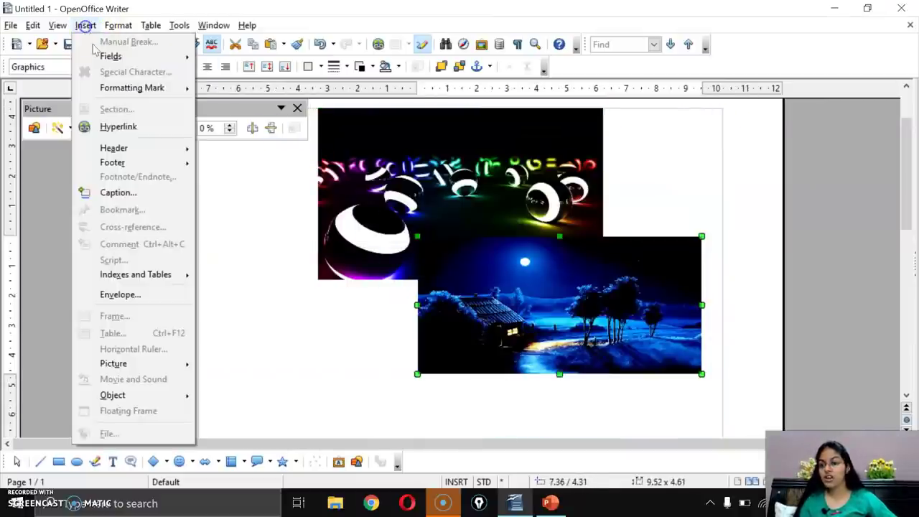
pyautogui.moveTo(140, 365)
pyautogui.click(237, 364)
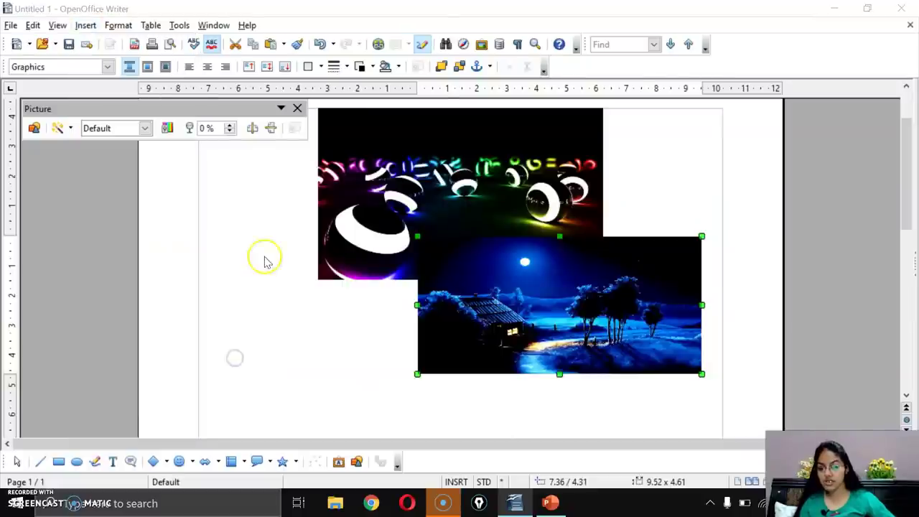
pyautogui.scroll(-3, 258, 252)
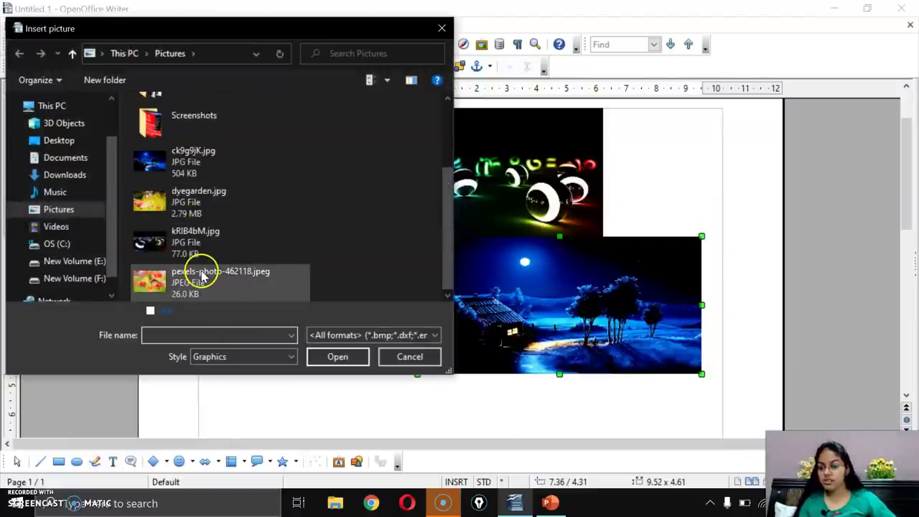
pyautogui.click(203, 275)
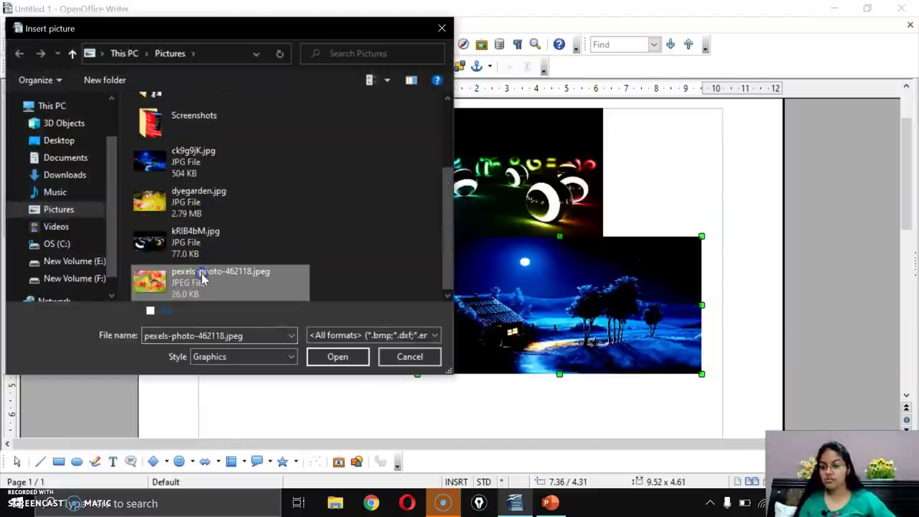
pyautogui.click(320, 353)
pyautogui.click(476, 318)
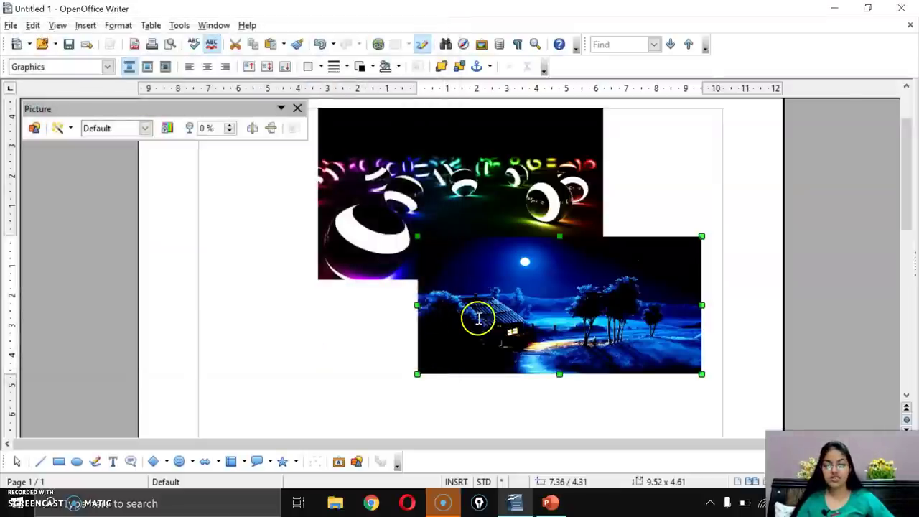
# - With no picture selected, insert pexels-photo-462118.jpeg, shrink it to about 10.5 × 5.8 cm and place it over the lower left of the other pictures
pyautogui.click(277, 333)
pyautogui.click(85, 25)
pyautogui.moveTo(179, 363)
pyautogui.click(215, 359)
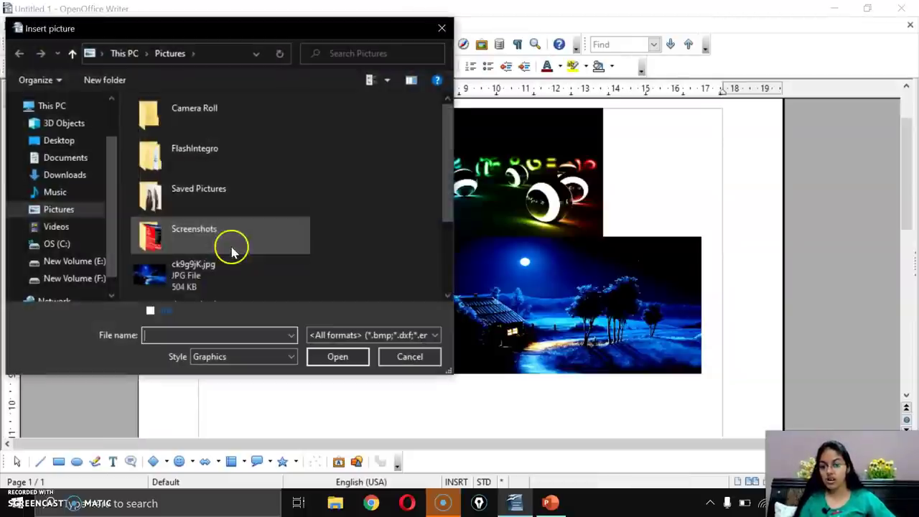
pyautogui.scroll(-2, 230, 247)
pyautogui.click(192, 287)
pyautogui.doubleClick(192, 288)
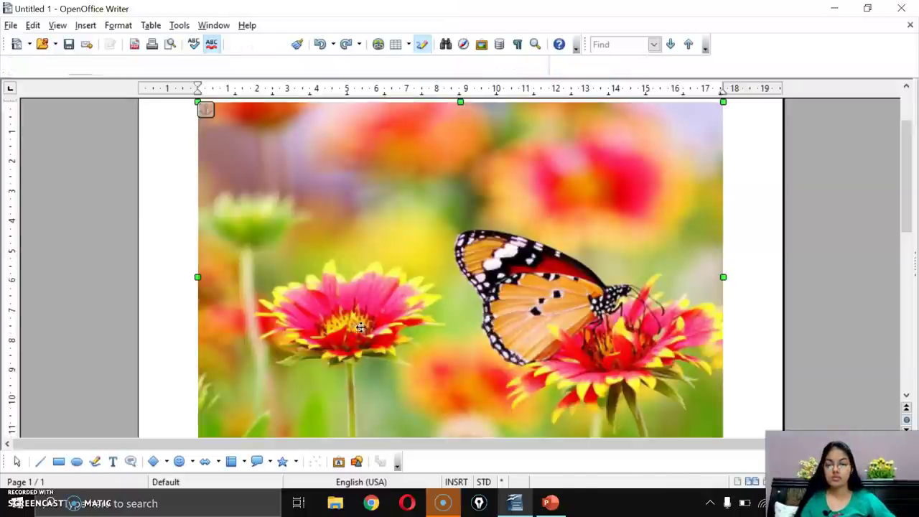
pyautogui.moveTo(717, 108); pyautogui.dragTo(479, 293)
pyautogui.moveTo(428, 201); pyautogui.dragTo(321, 318)
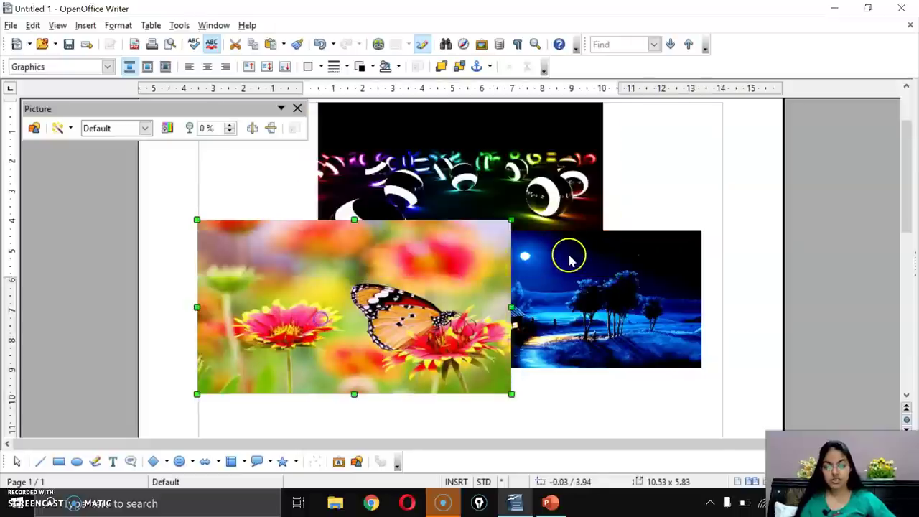
# - Enlarge the night landscape picture to about 9.4 × 5.7 cm and reposition it so the butterfly picture overlaps its left part
pyautogui.moveTo(613, 296); pyautogui.dragTo(642, 273)
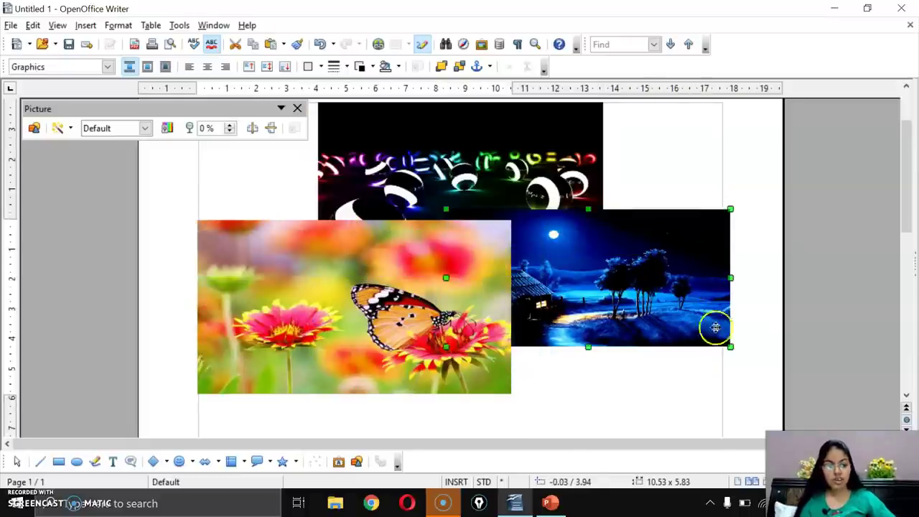
pyautogui.moveTo(729, 350); pyautogui.dragTo(728, 378)
pyautogui.moveTo(565, 308); pyautogui.dragTo(598, 303)
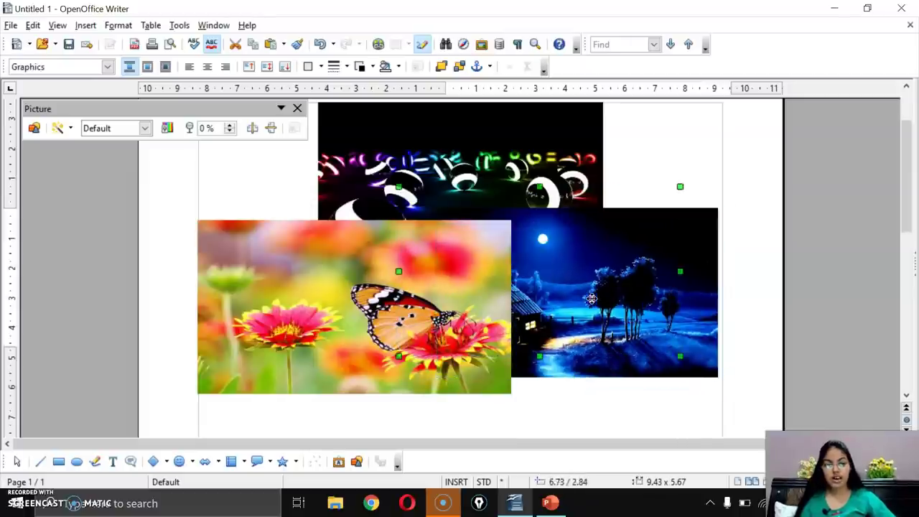
# - Move the glowing balls picture slightly left above the other two and shift the night landscape a little to the right
pyautogui.click(523, 208)
pyautogui.moveTo(523, 208); pyautogui.dragTo(436, 331)
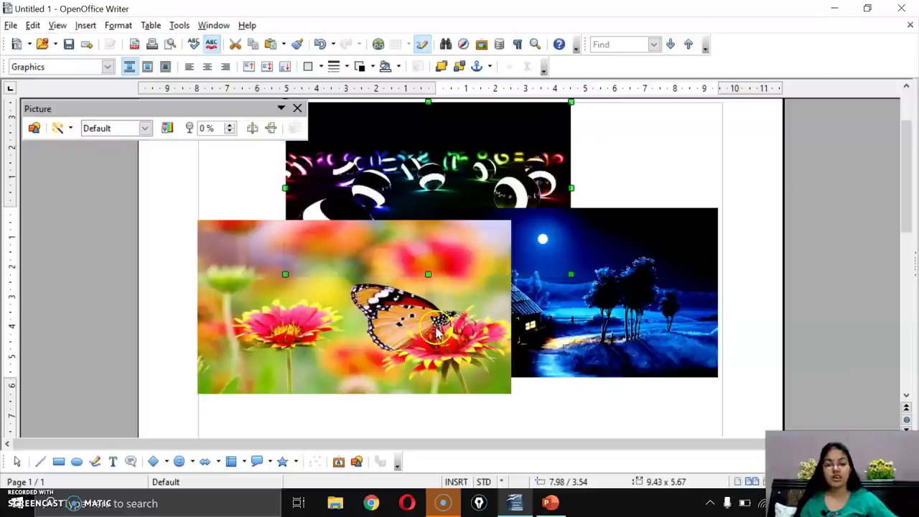
pyautogui.moveTo(567, 273); pyautogui.dragTo(578, 274)
pyautogui.click(620, 297)
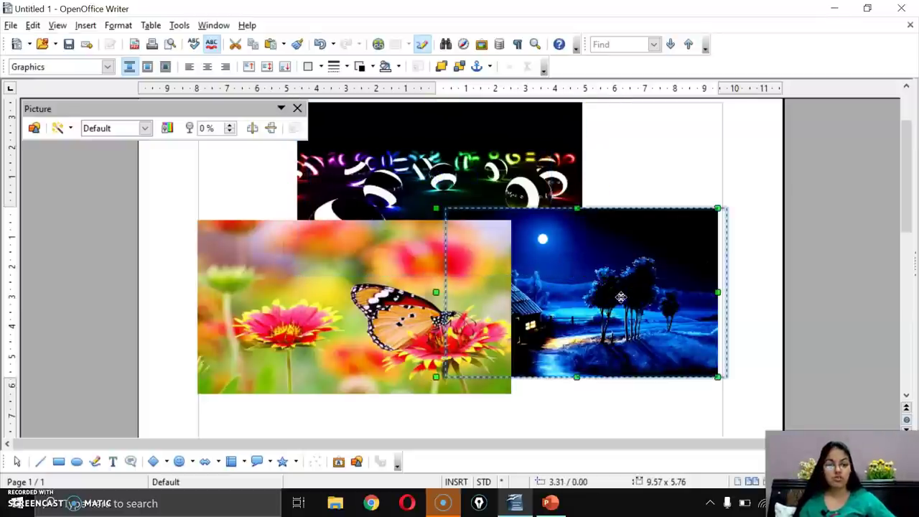
pyautogui.moveTo(620, 297); pyautogui.dragTo(621, 296)
# - Close the floating Picture toolbar and reduce the glowing balls picture's height to about 5.6 cm
pyautogui.click(297, 109)
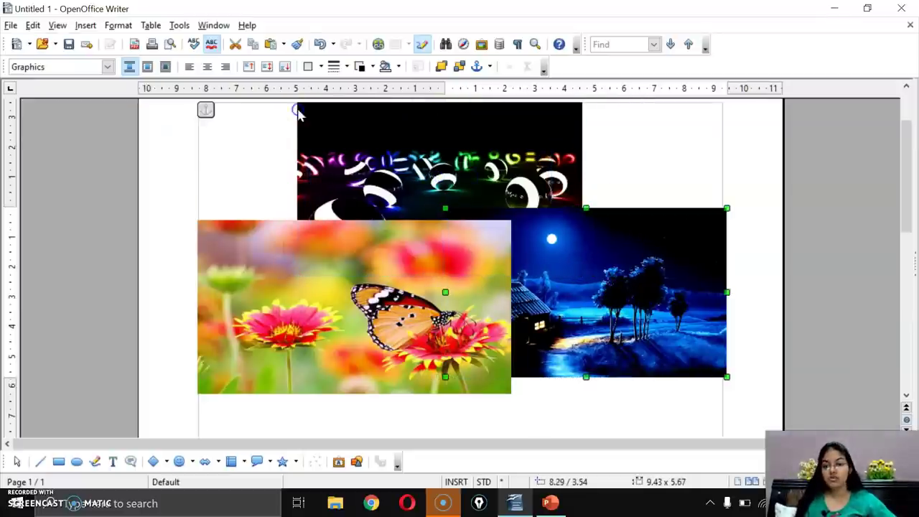
pyautogui.click(394, 259)
pyautogui.click(421, 177)
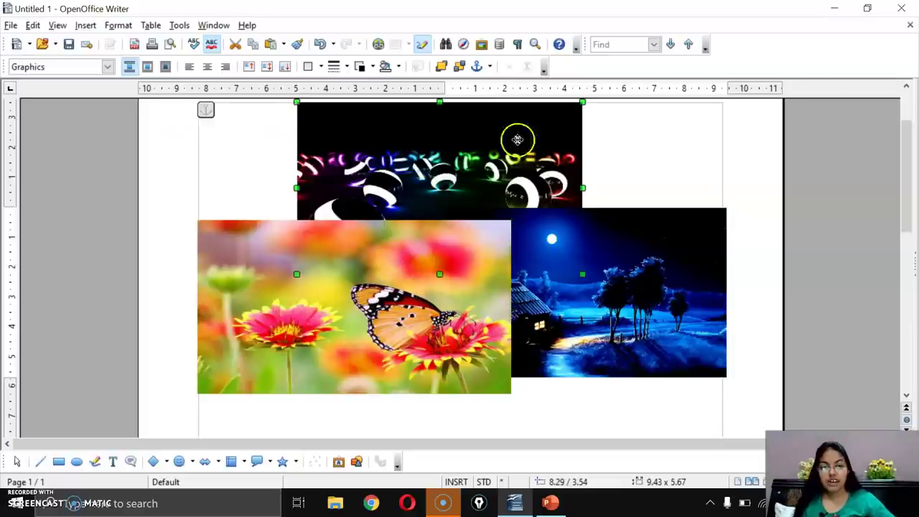
pyautogui.moveTo(584, 102); pyautogui.dragTo(522, 174)
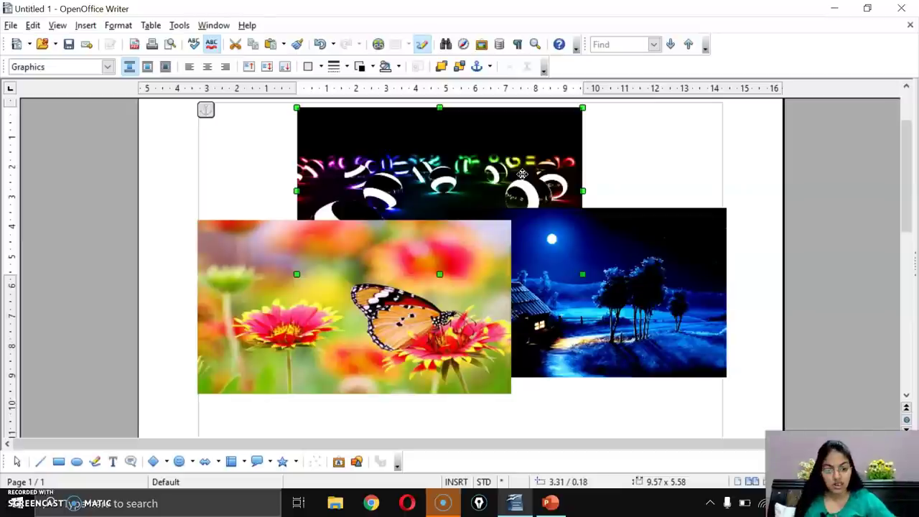
# - Bring the glowing balls picture forward by one level in the stacking order
pyautogui.click(120, 26)
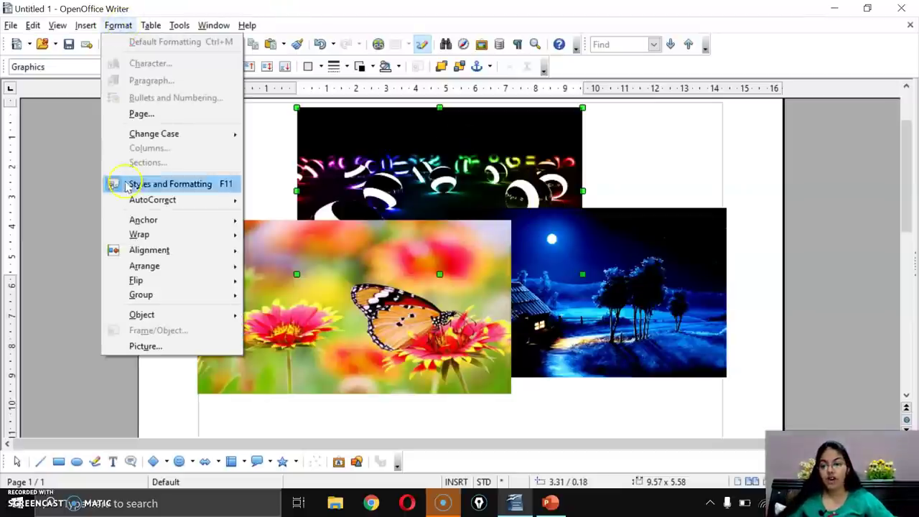
pyautogui.moveTo(154, 266)
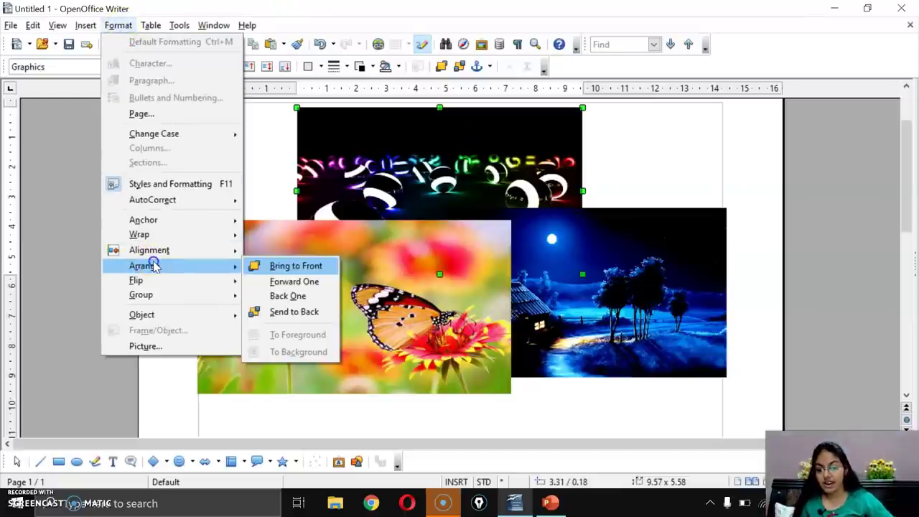
pyautogui.click(291, 283)
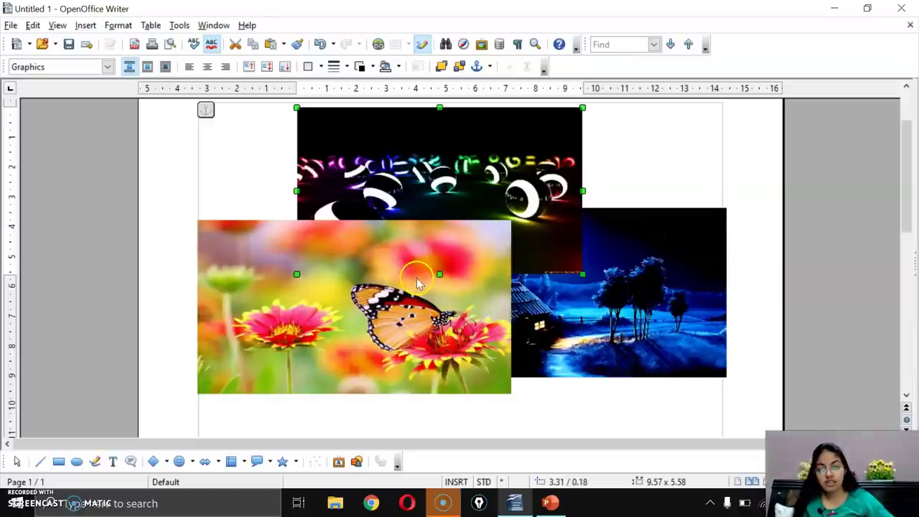
# - Send the butterfly picture to the back, behind the other two pictures
pyautogui.click(416, 278)
pyautogui.click(118, 25)
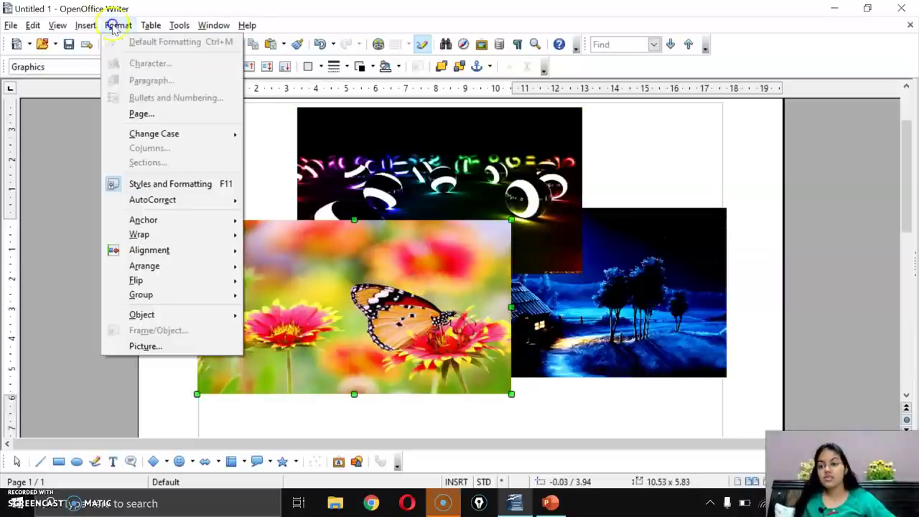
pyautogui.click(159, 264)
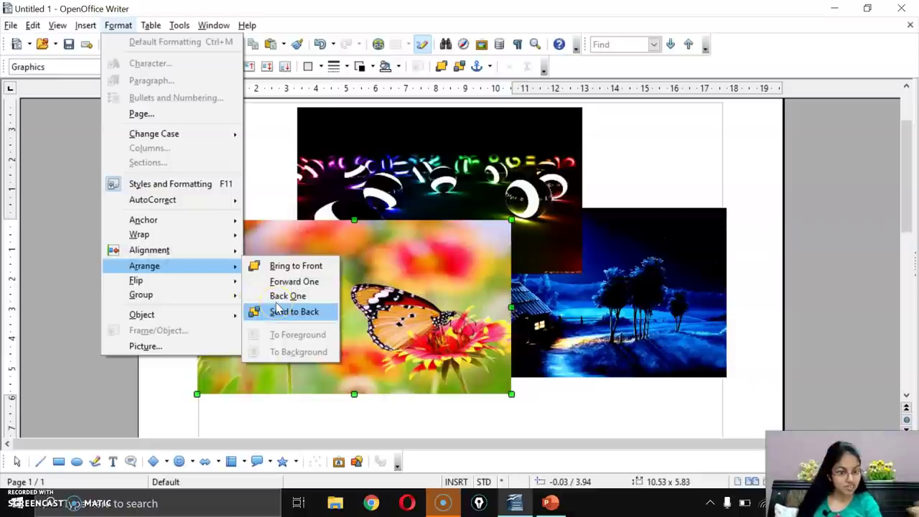
pyautogui.click(280, 312)
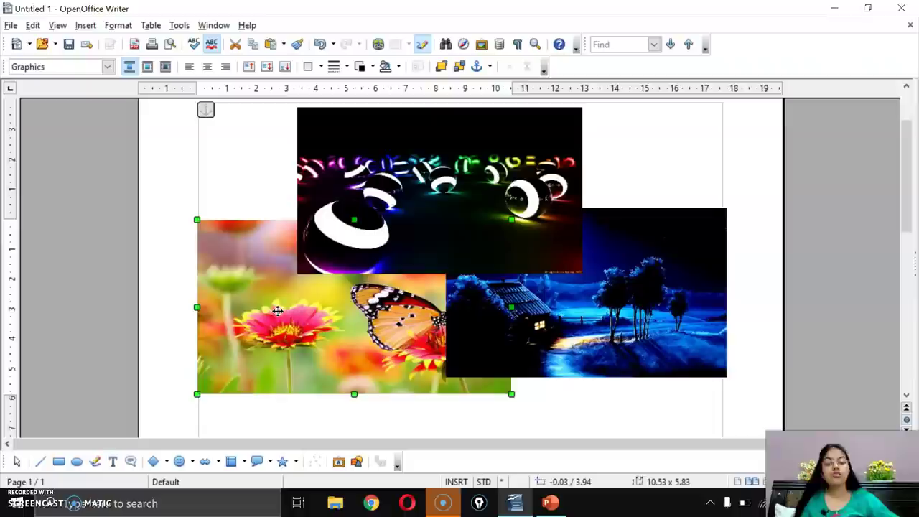
# - Switch to the PowerPoint presentation and go through the Arrangement definition on the slide about positioning graphics, highlighting its key phrases
pyautogui.click(550, 502)
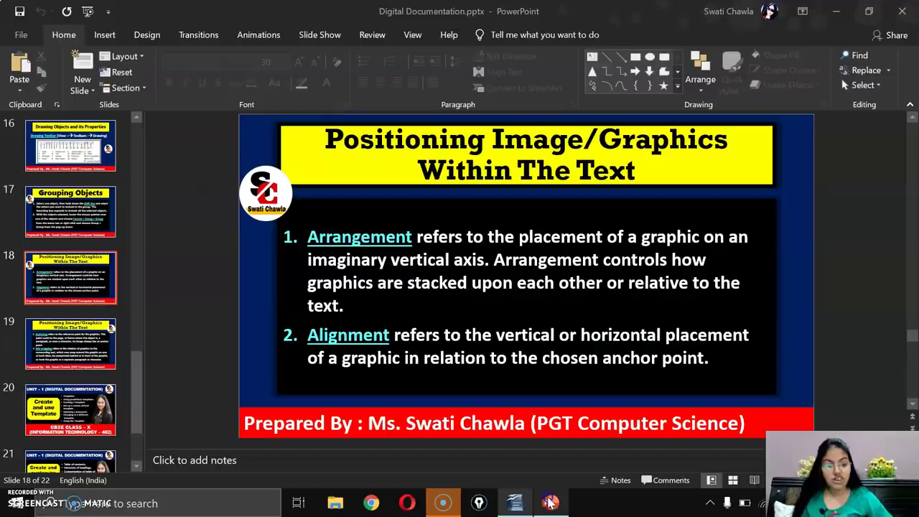
pyautogui.click(418, 239)
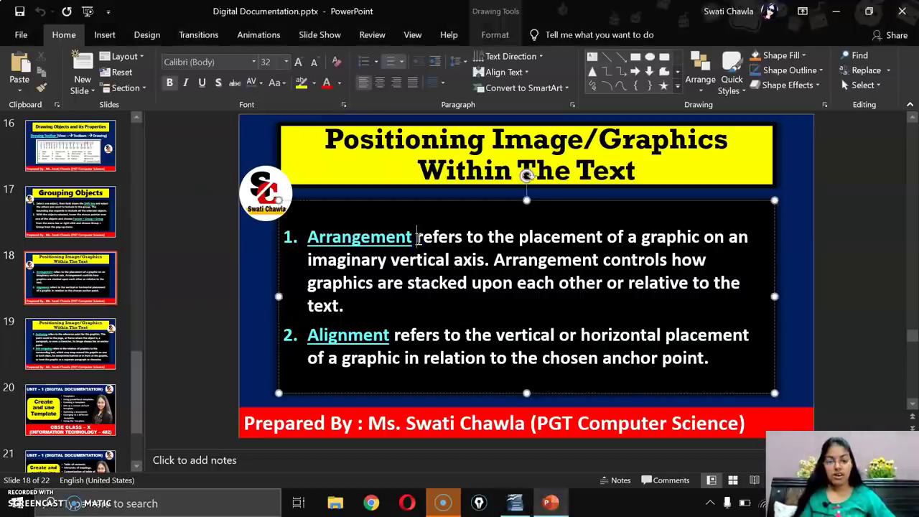
pyautogui.moveTo(420, 239); pyautogui.dragTo(729, 243)
pyautogui.moveTo(309, 261); pyautogui.dragTo(473, 263)
pyautogui.click(478, 297)
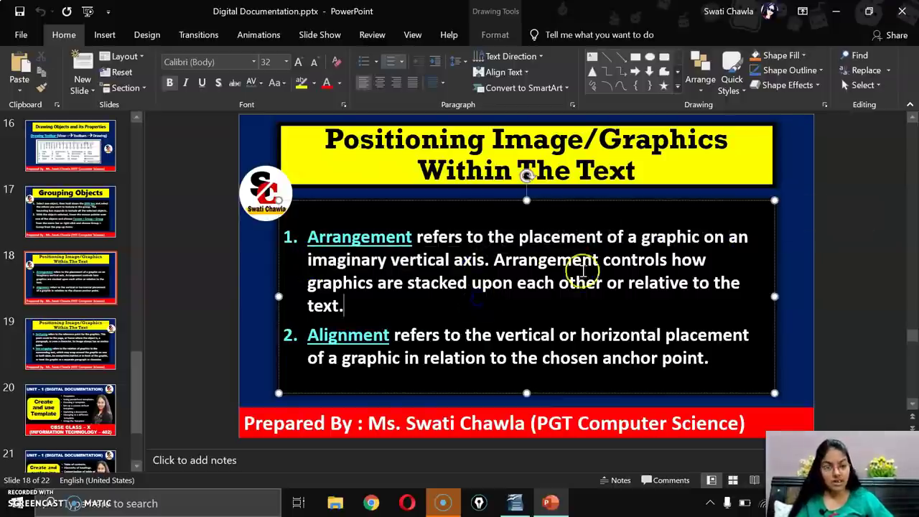
pyautogui.moveTo(315, 285); pyautogui.dragTo(448, 288)
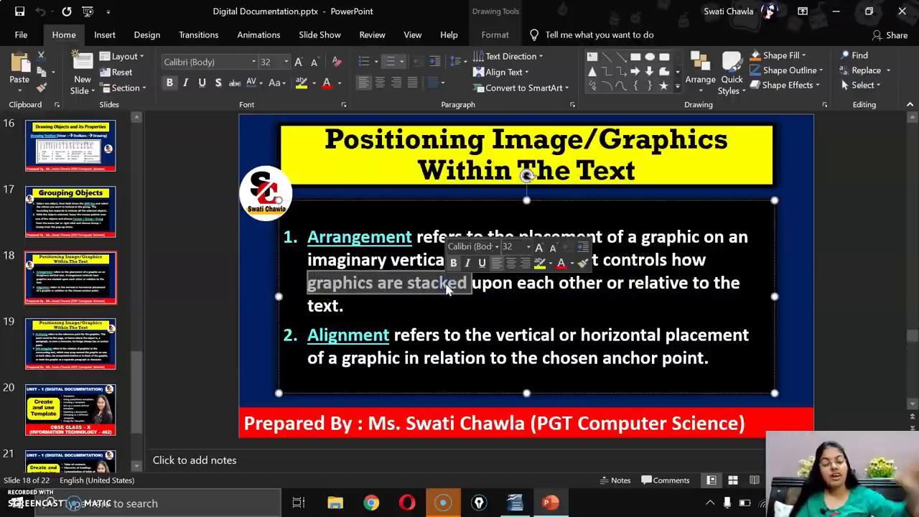
pyautogui.click(548, 297)
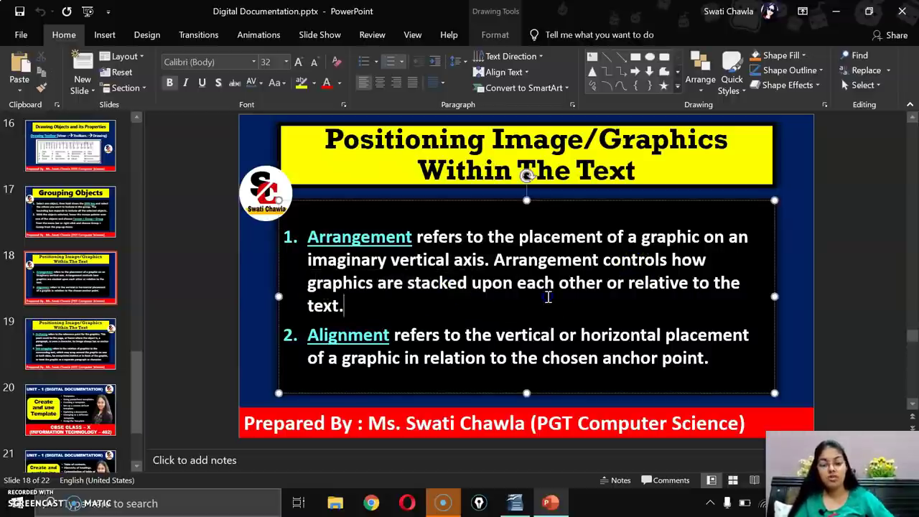
# - Return to the Writer document and delete the butterfly and glowing balls pictures
pyautogui.click(516, 501)
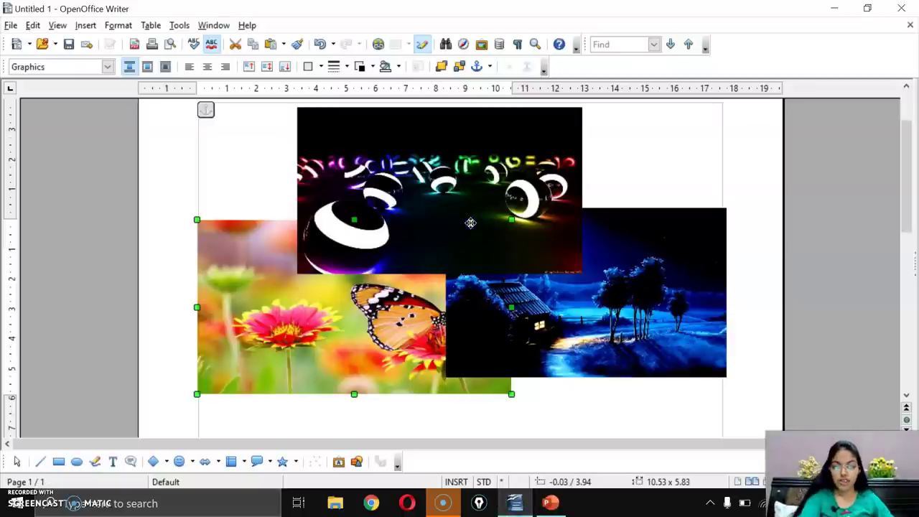
pyautogui.press('Delete')
pyautogui.click(327, 156)
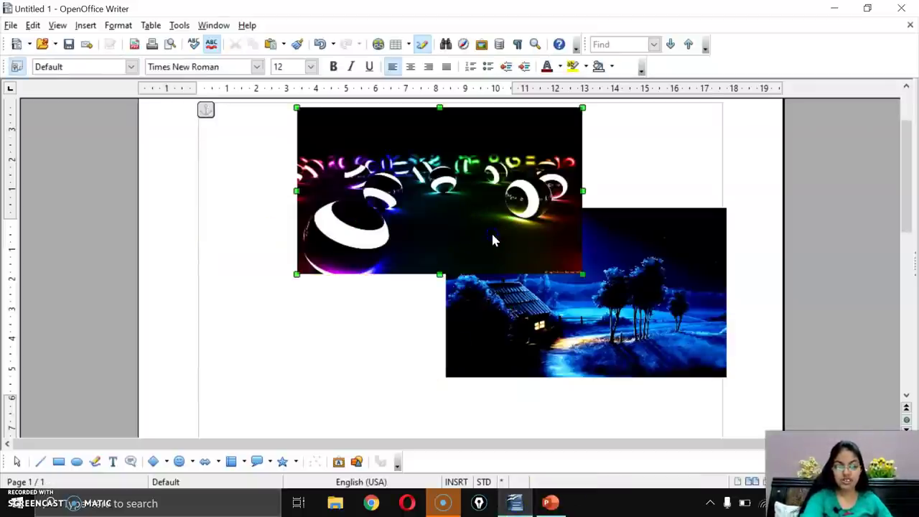
pyautogui.press('Delete')
pyautogui.click(472, 463)
# - Switch to the PowerPoint presentation and highlight "chosen anchor point" in the Alignment definition
pyautogui.click(551, 502)
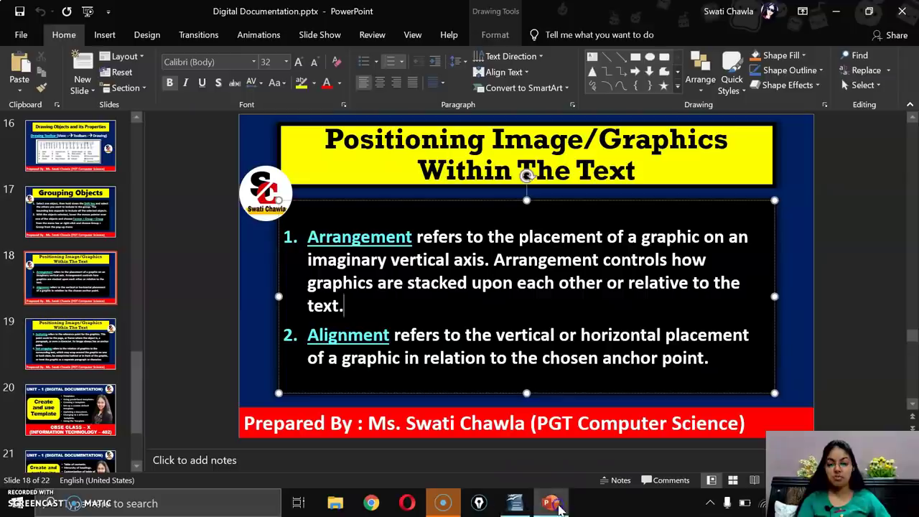
pyautogui.click(546, 505)
pyautogui.click(548, 502)
pyautogui.moveTo(601, 359); pyautogui.dragTo(714, 369)
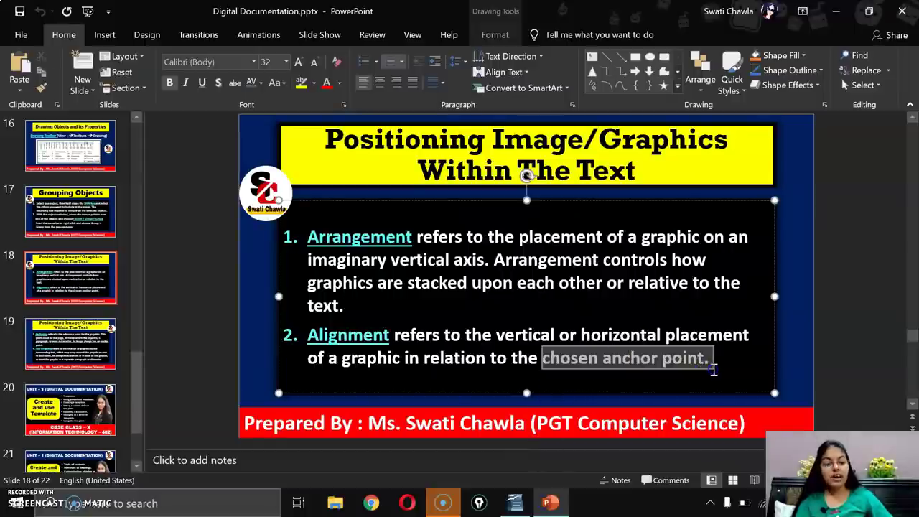
# - Return to the Writer document and move the night landscape picture to near the top centre of the page's text area
pyautogui.click(550, 503)
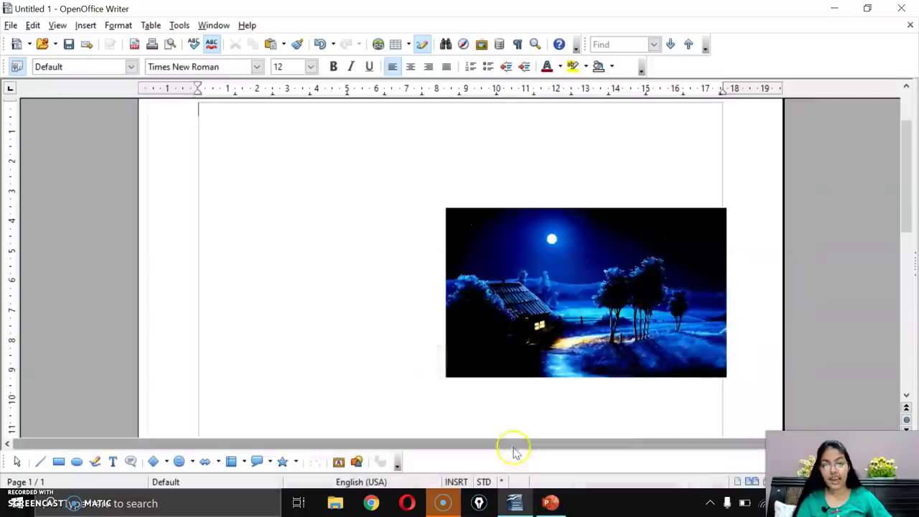
pyautogui.click(504, 263)
pyautogui.moveTo(498, 323); pyautogui.dragTo(388, 248)
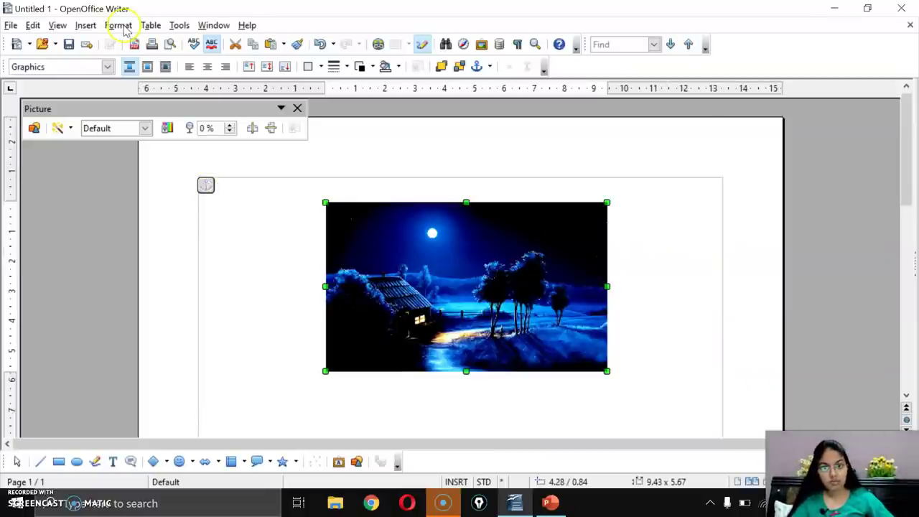
pyautogui.click(290, 266)
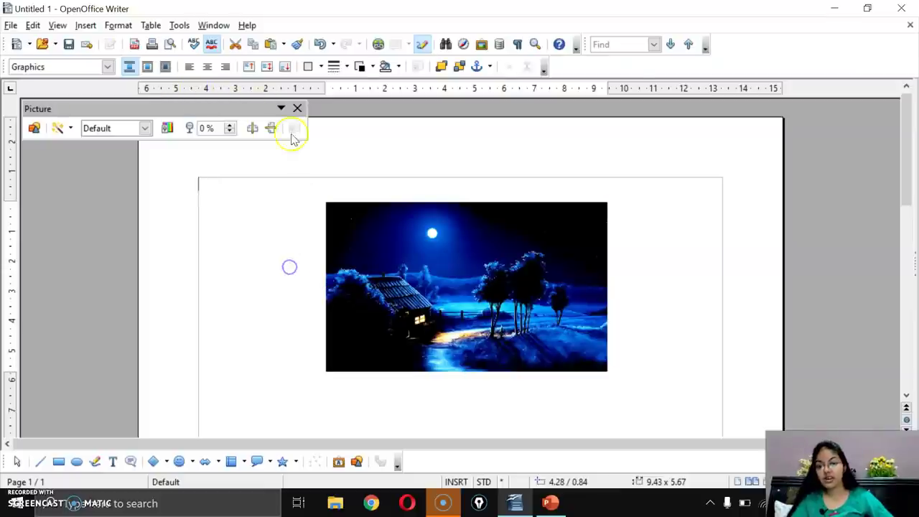
pyautogui.click(126, 29)
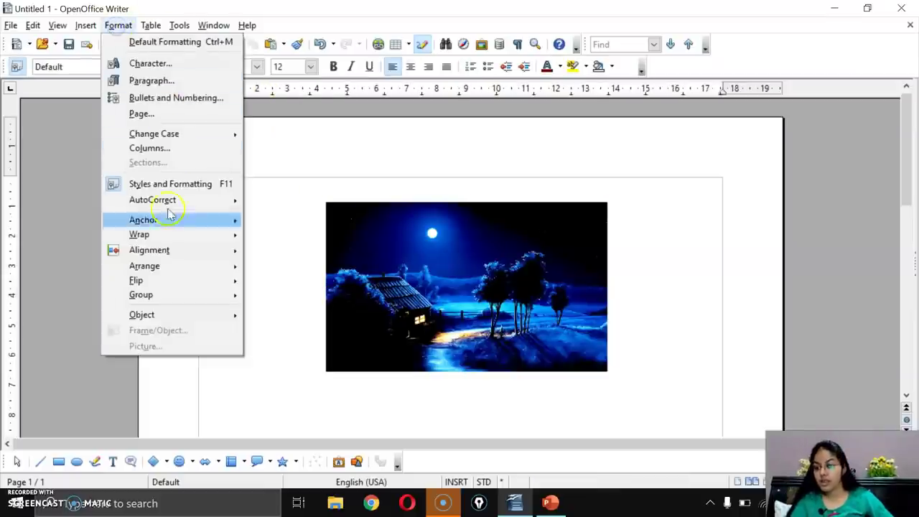
pyautogui.moveTo(169, 222)
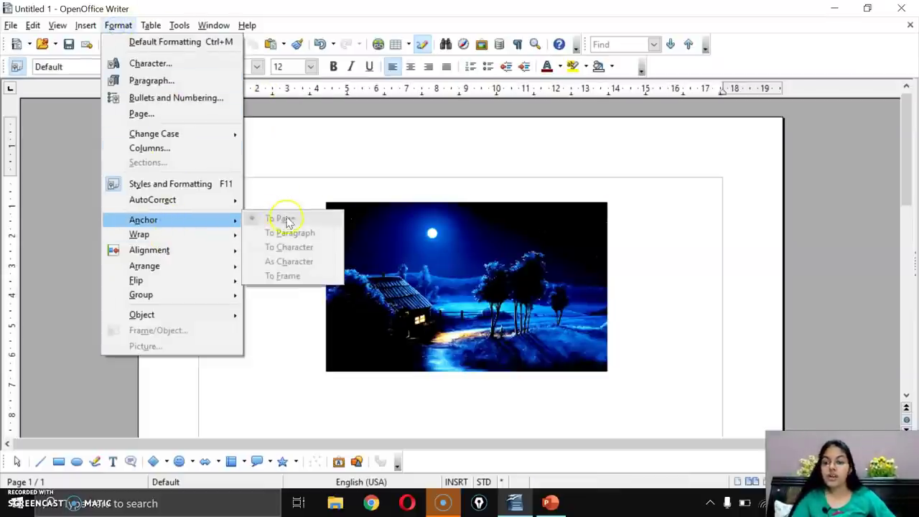
# - Insert the dummy story paragraph at the start of the document with AutoText
pyautogui.click(300, 314)
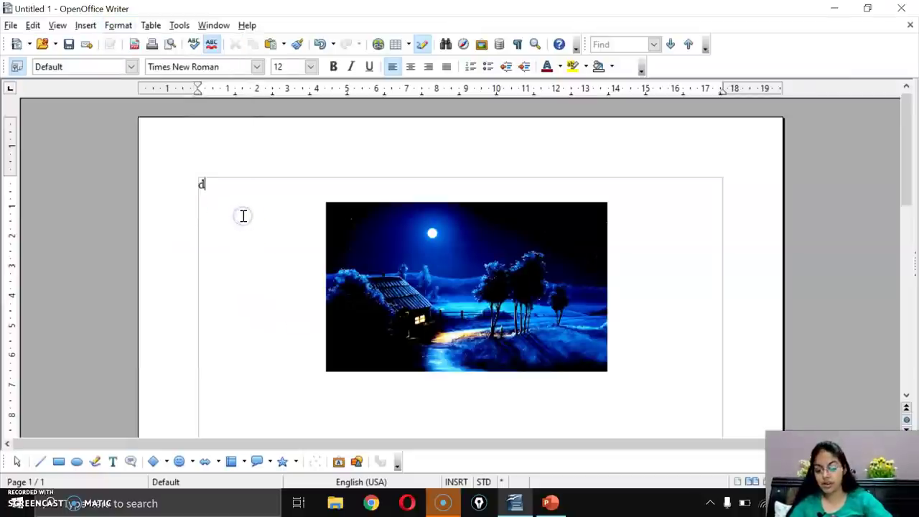
pyautogui.press('F3')
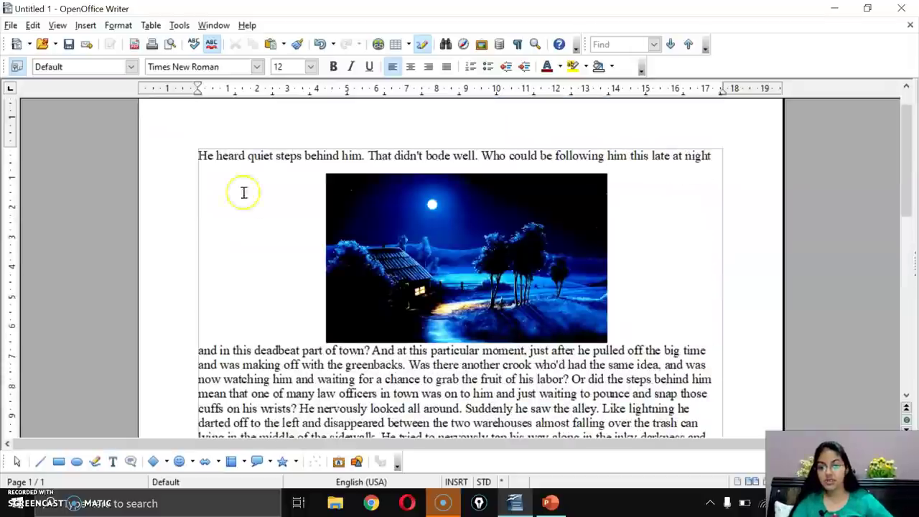
pyautogui.click(119, 25)
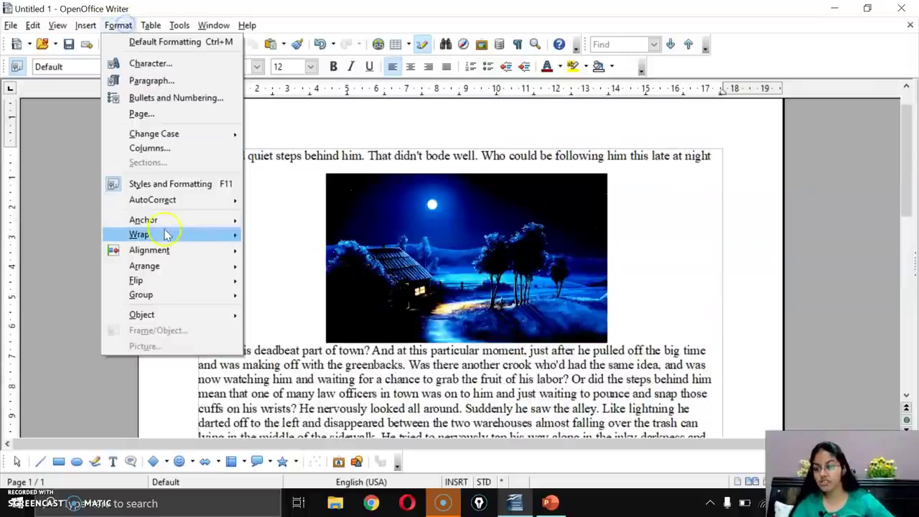
pyautogui.moveTo(165, 224)
pyautogui.click(275, 180)
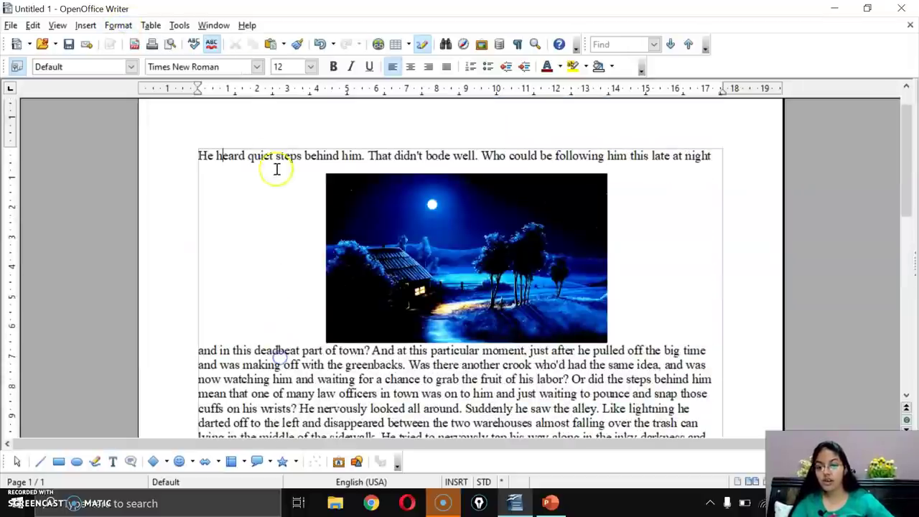
# - Anchor the night landscape picture to the page and close the floating Picture toolbar
pyautogui.click(359, 264)
pyautogui.click(119, 26)
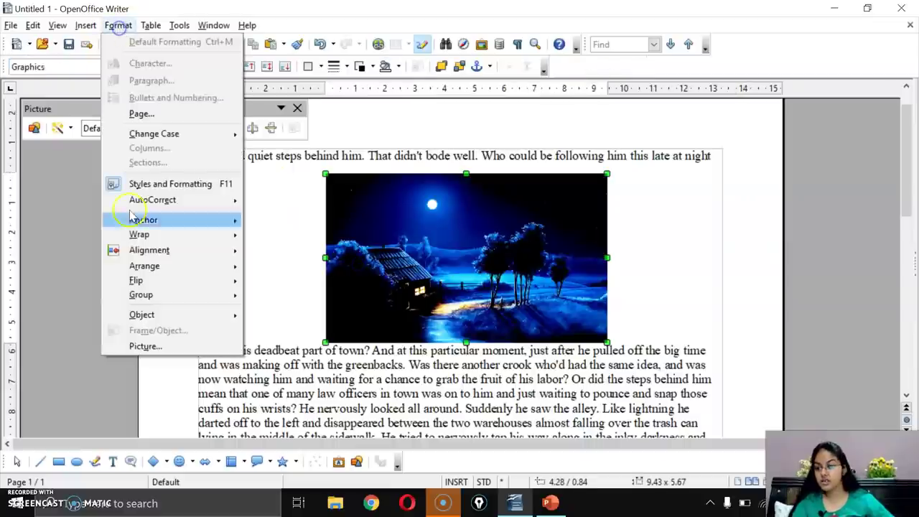
pyautogui.moveTo(146, 224)
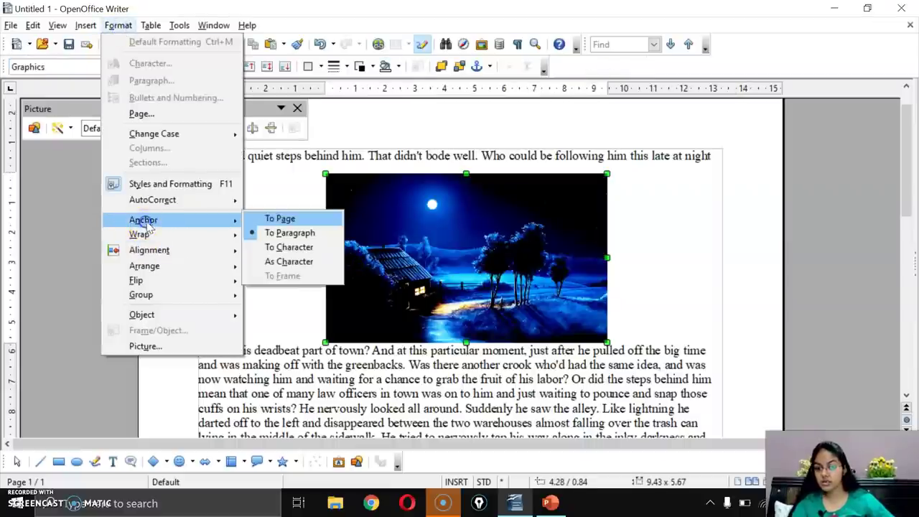
pyautogui.click(279, 219)
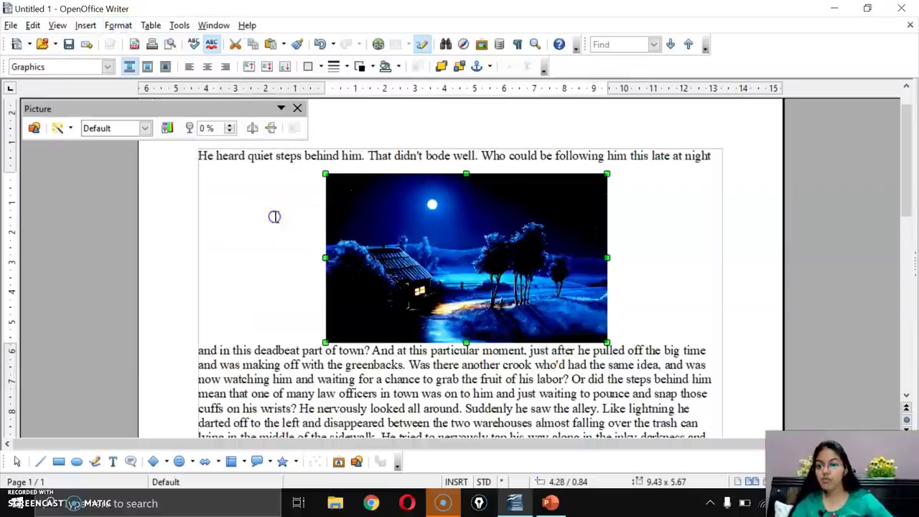
pyautogui.click(297, 108)
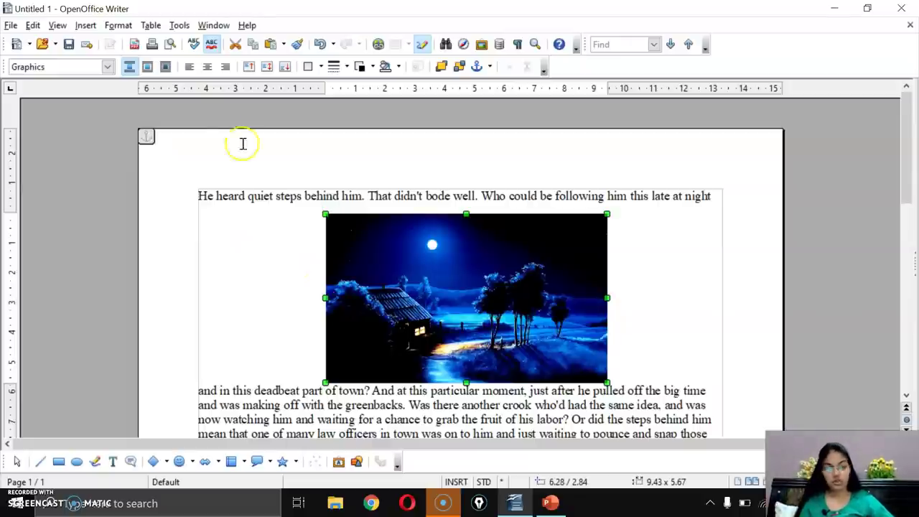
# - Align the night landscape picture vertically to the center of the page and check its placement on the whole page
pyautogui.click(119, 26)
pyautogui.moveTo(163, 248)
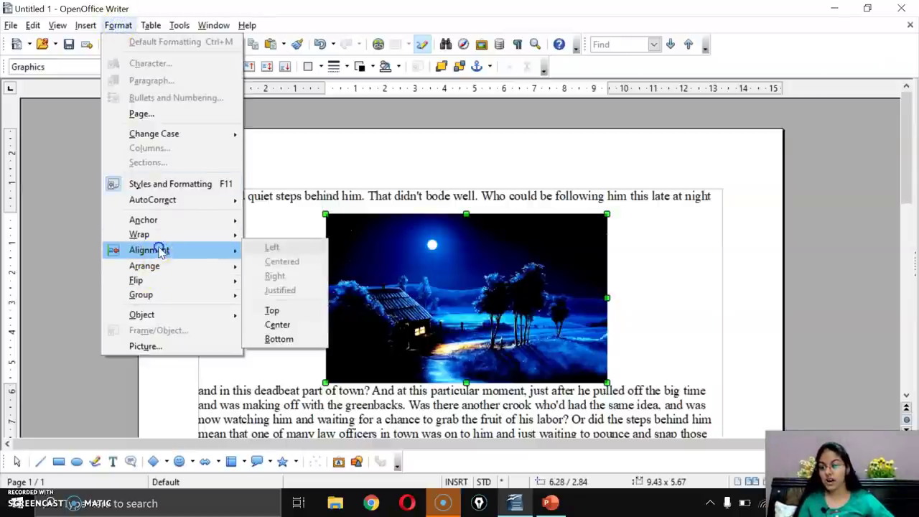
pyautogui.click(285, 332)
pyautogui.scroll(6, 316, 301)
pyautogui.keyDown('ctrl'); pyautogui.scroll(-1, 388, 281); pyautogui.keyUp('ctrl')
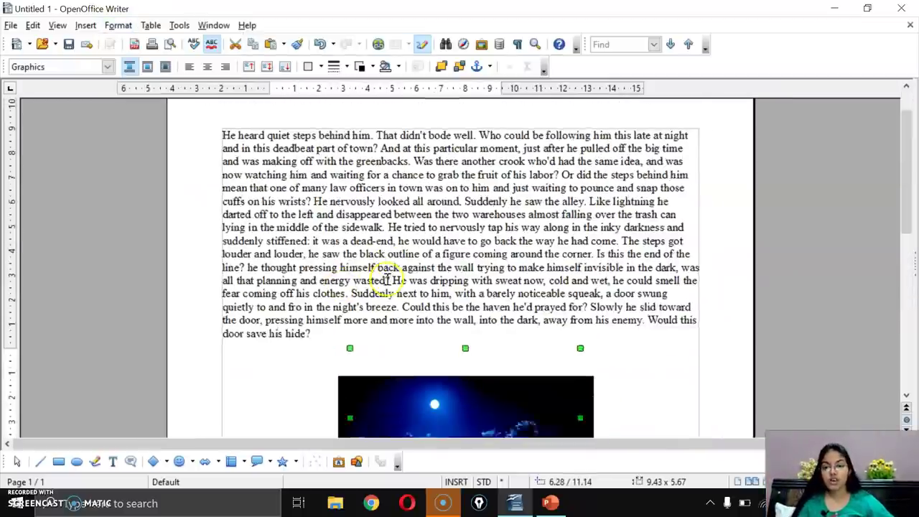
pyautogui.scroll(-3, 388, 280)
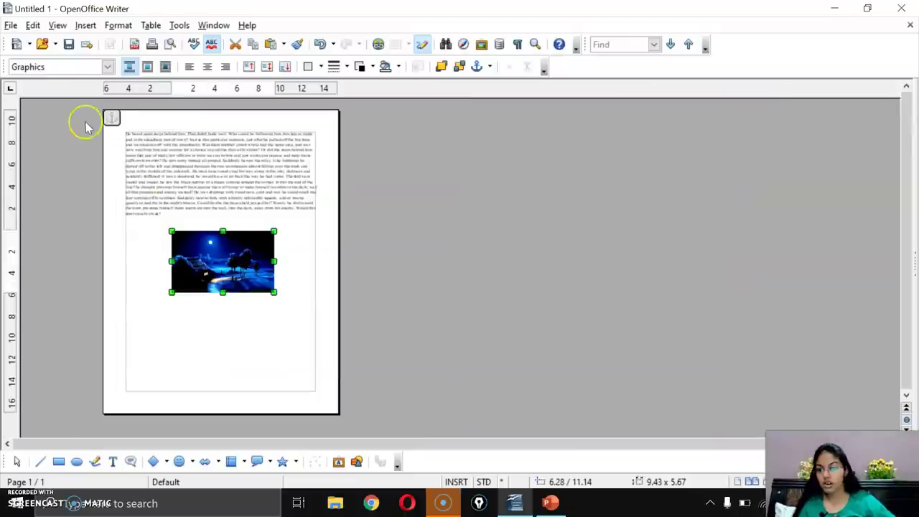
pyautogui.click(203, 260)
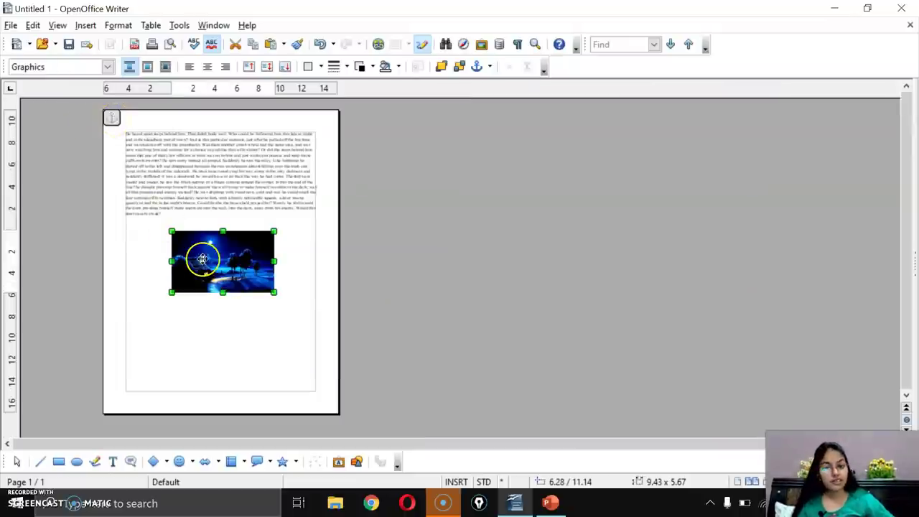
pyautogui.click(199, 182)
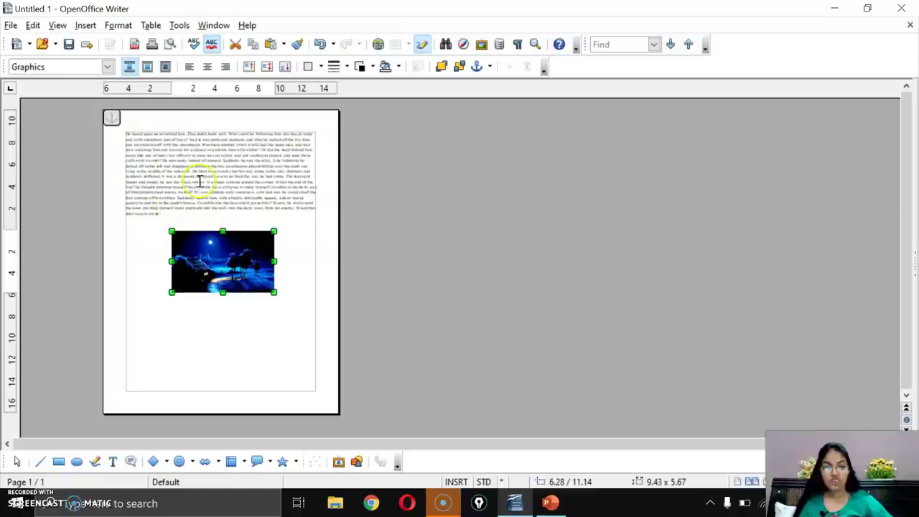
# - Align the night landscape picture to the bottom of the page and place the cursor in the story text
pyautogui.click(117, 25)
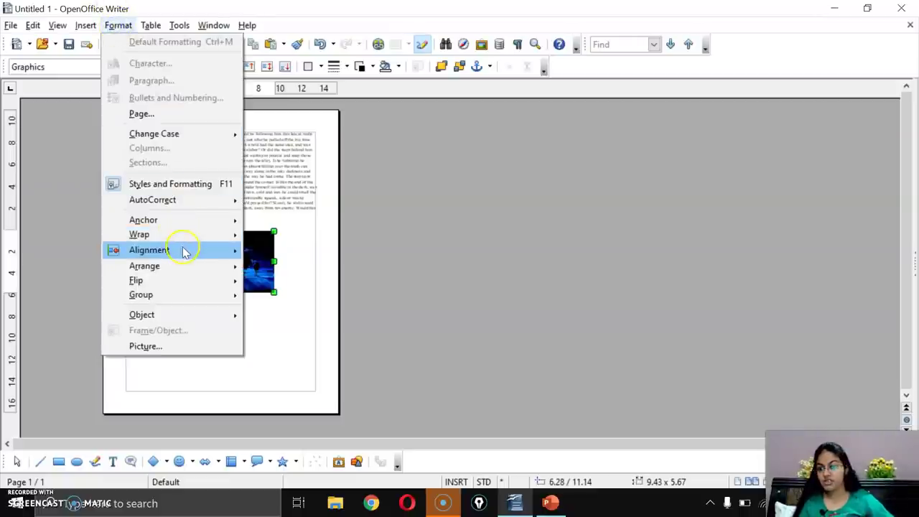
pyautogui.moveTo(209, 259)
pyautogui.click(274, 339)
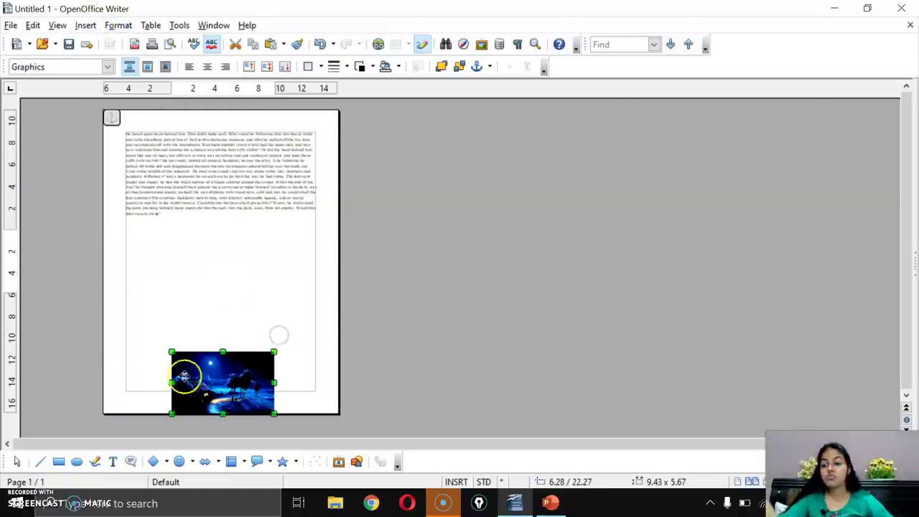
pyautogui.click(156, 144)
pyautogui.scroll(2, 250, 222)
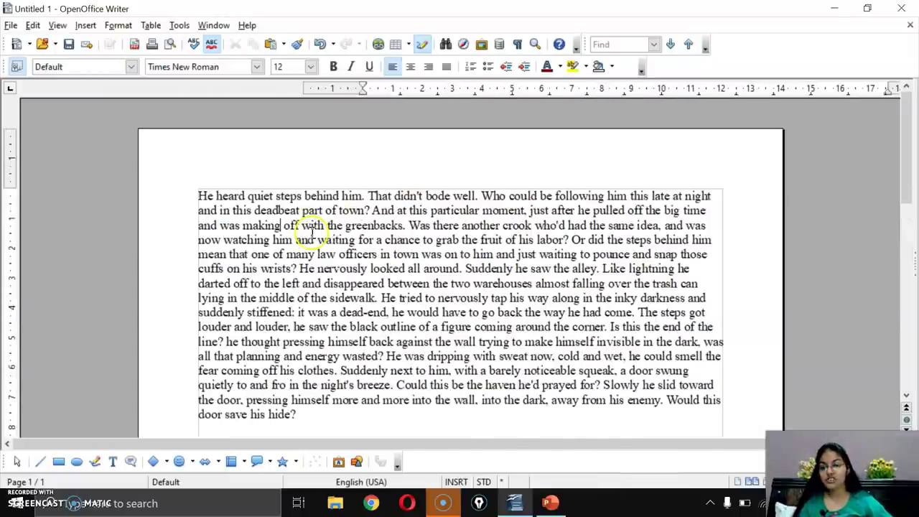
pyautogui.click(118, 25)
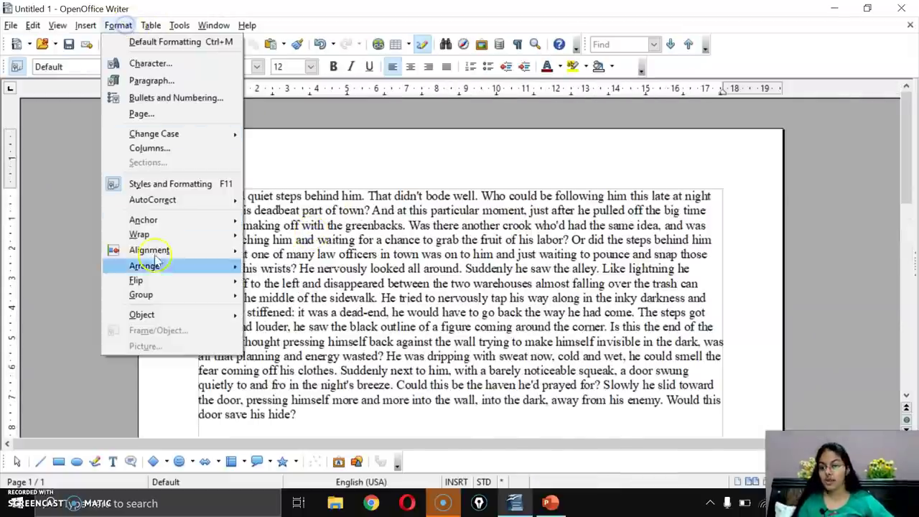
pyautogui.press('Escape')
pyautogui.press('Escape')
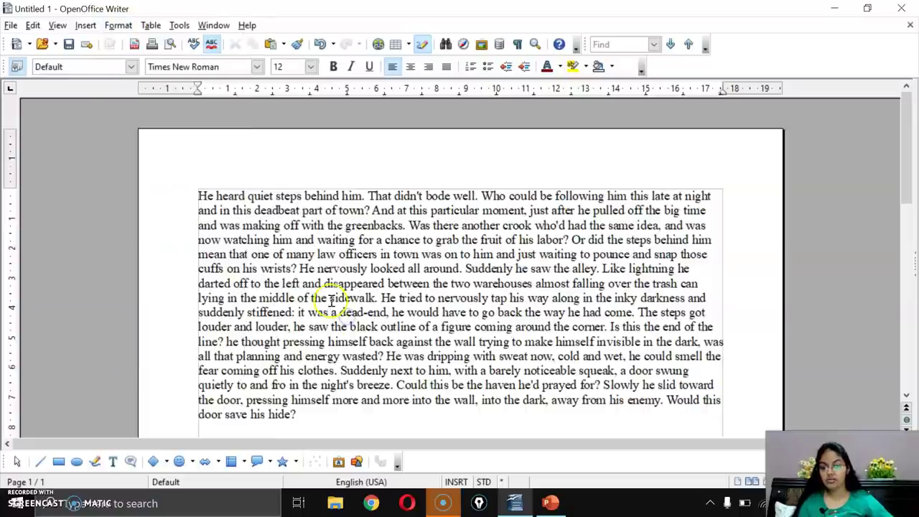
# - Anchor the night landscape picture to the paragraph and check where its anchor sits below the story text
pyautogui.scroll(-6, 327, 344)
pyautogui.scroll(4, 353, 222)
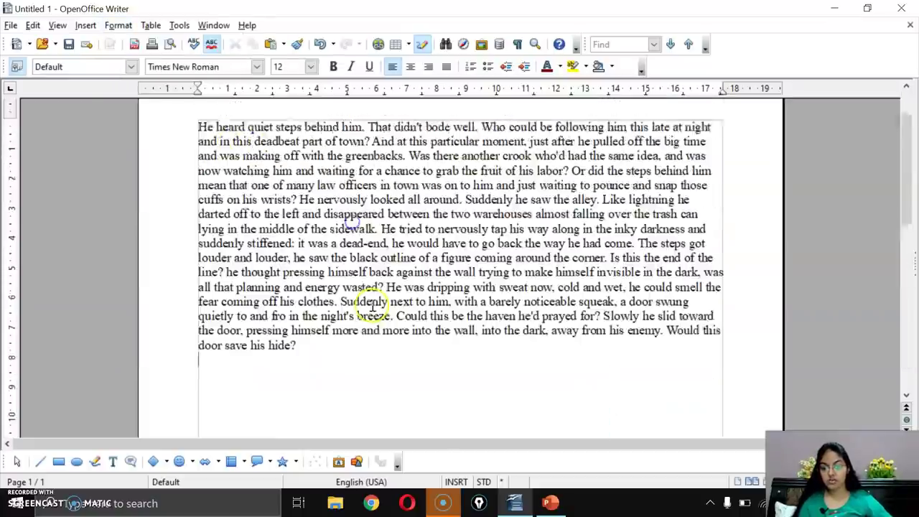
pyautogui.scroll(-10, 372, 331)
pyautogui.click(379, 352)
pyautogui.click(119, 26)
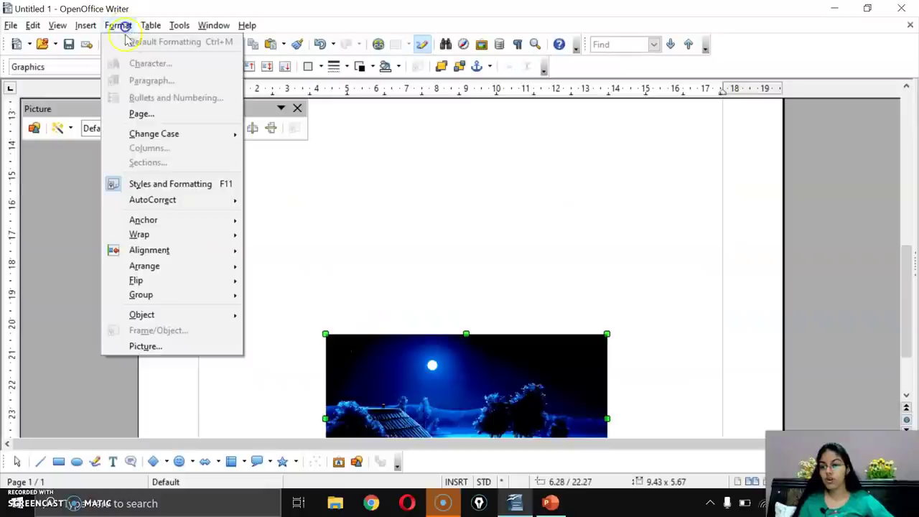
pyautogui.click(147, 223)
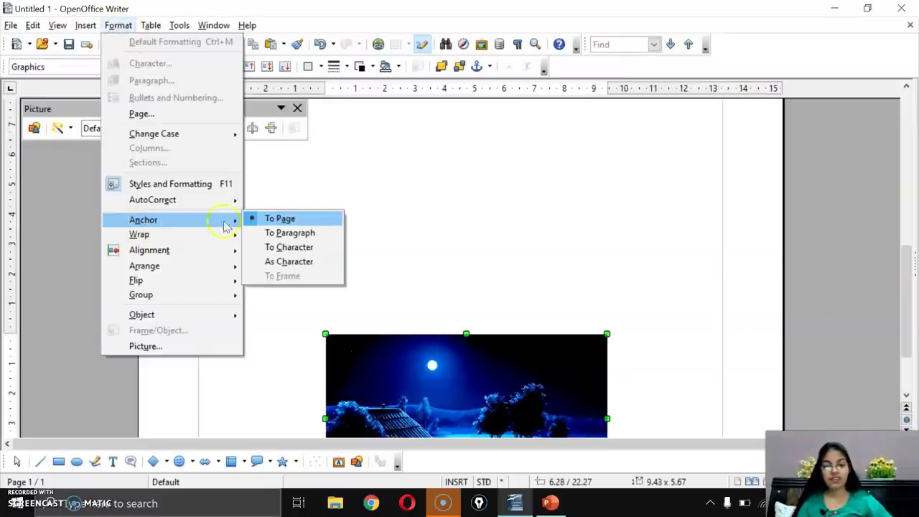
pyautogui.click(282, 236)
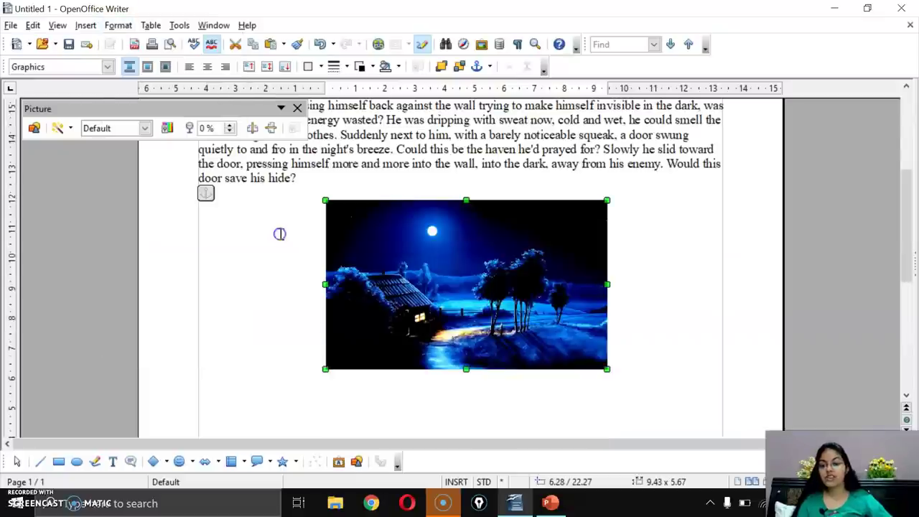
pyautogui.scroll(4, 314, 228)
pyautogui.click(209, 346)
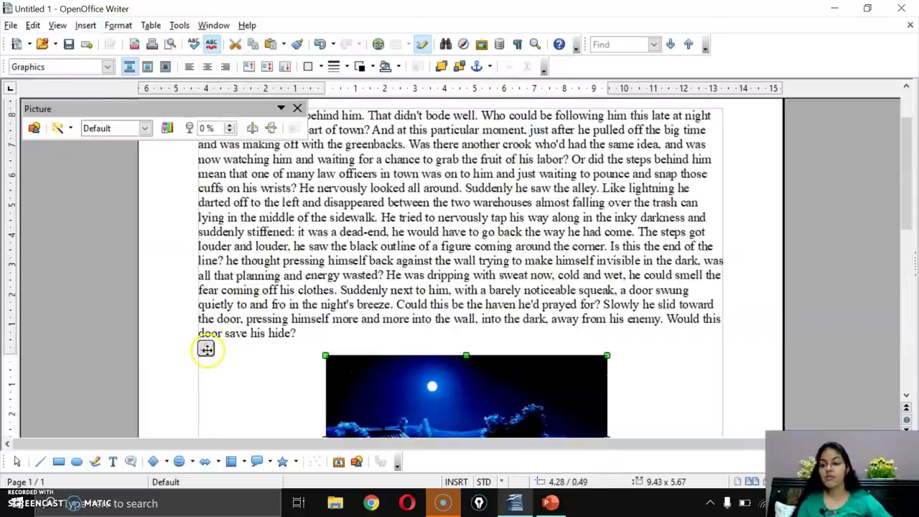
pyautogui.scroll(-5, 207, 349)
pyautogui.scroll(5, 206, 349)
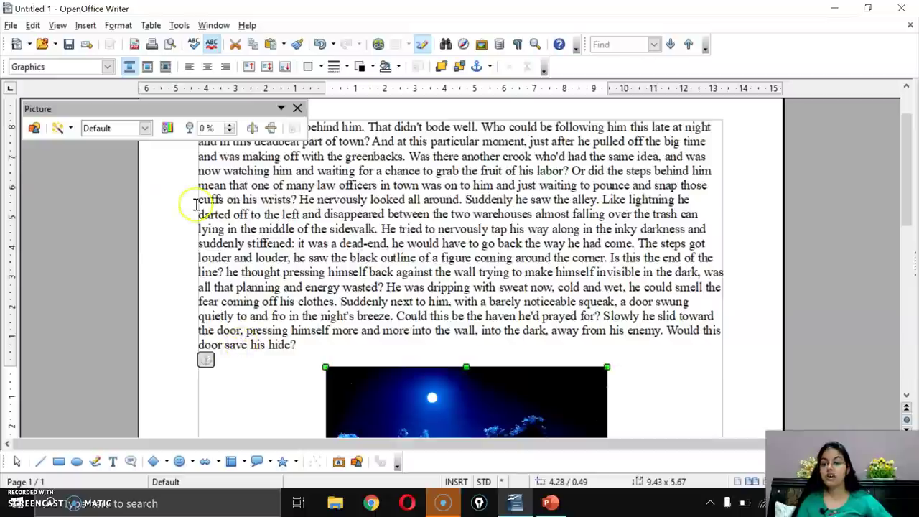
# - Align the night landscape picture to the top of its paragraph and check its placement on the page
pyautogui.keyDown('ctrl'); pyautogui.scroll(-5, 219, 189); pyautogui.keyUp('ctrl')
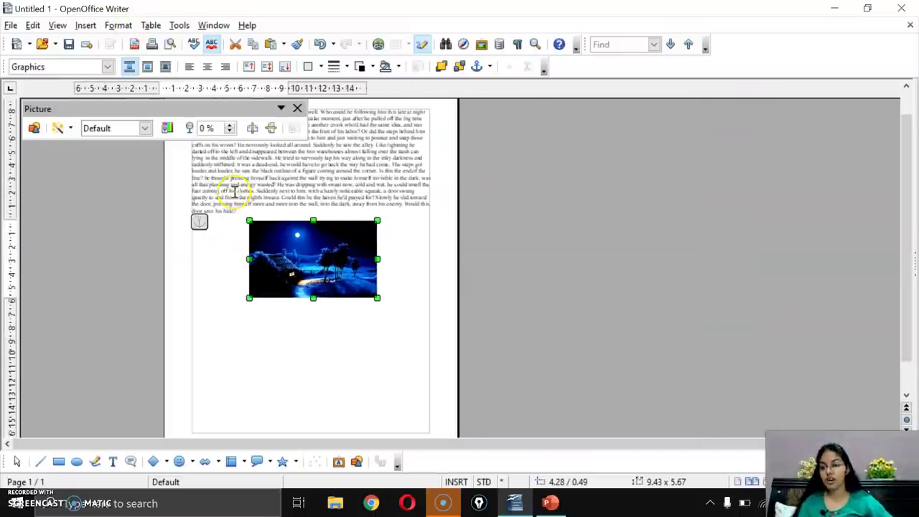
pyautogui.click(118, 25)
pyautogui.moveTo(209, 252)
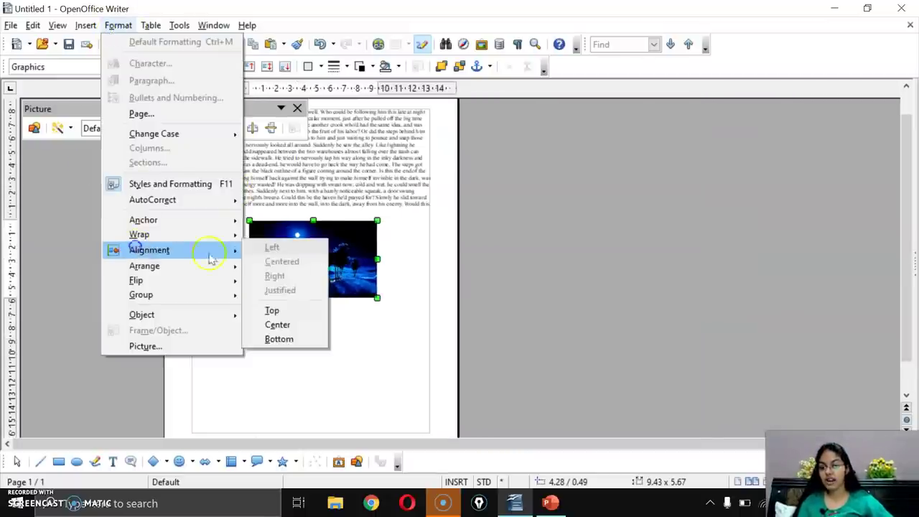
pyautogui.click(269, 313)
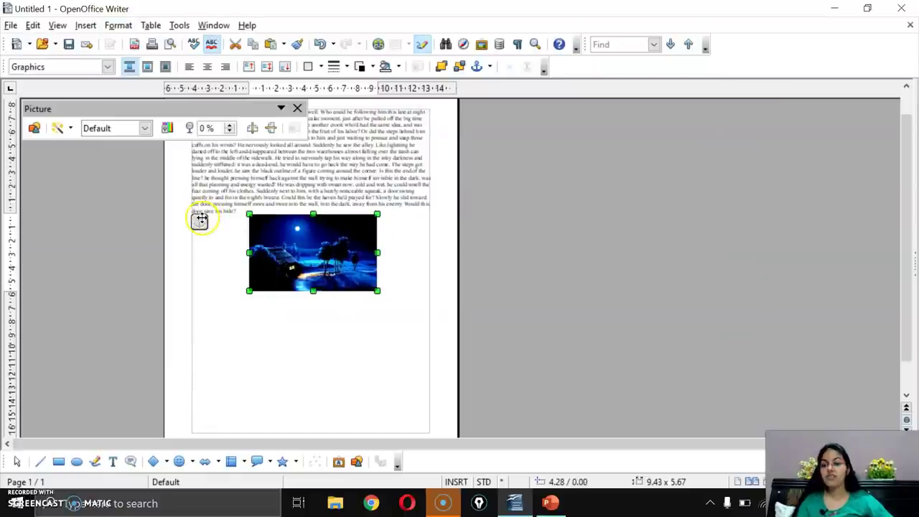
pyautogui.scroll(1, 204, 228)
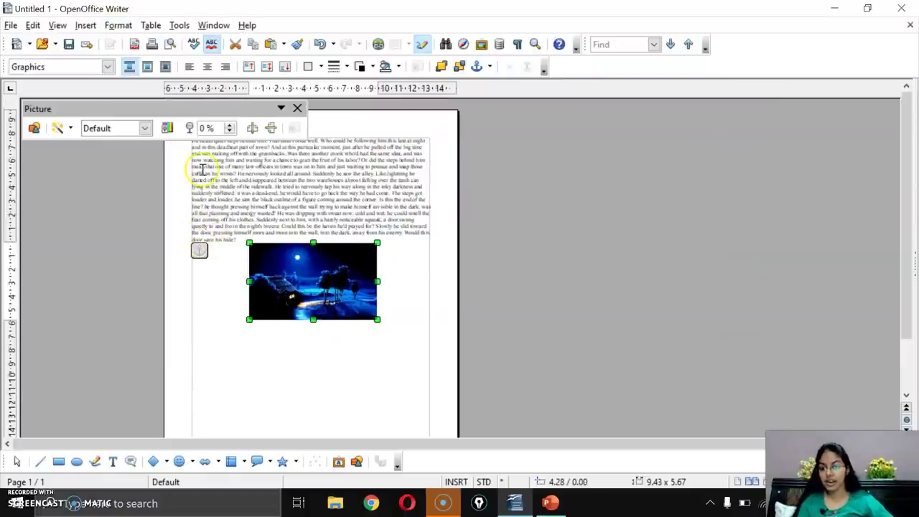
pyautogui.click(211, 237)
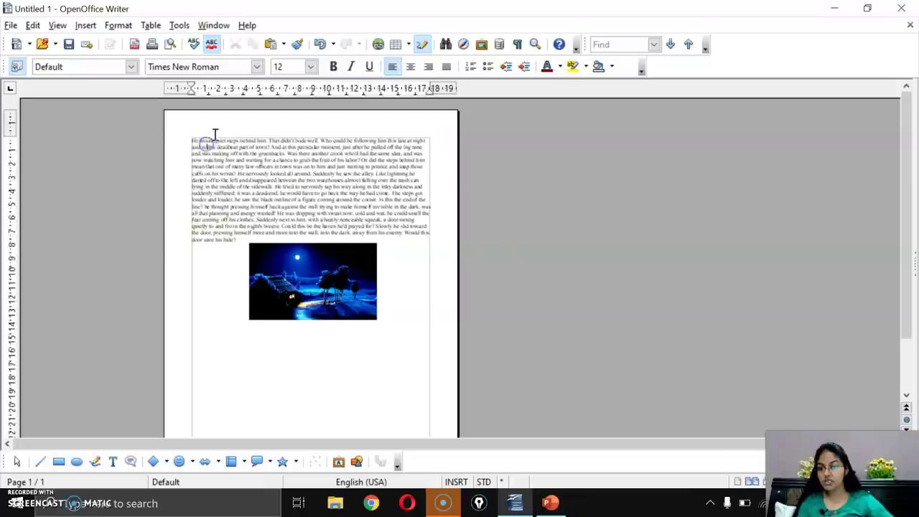
# - Change the night landscape picture's anchor from paragraph to To Character
pyautogui.click(262, 277)
pyautogui.scroll(3, 228, 187)
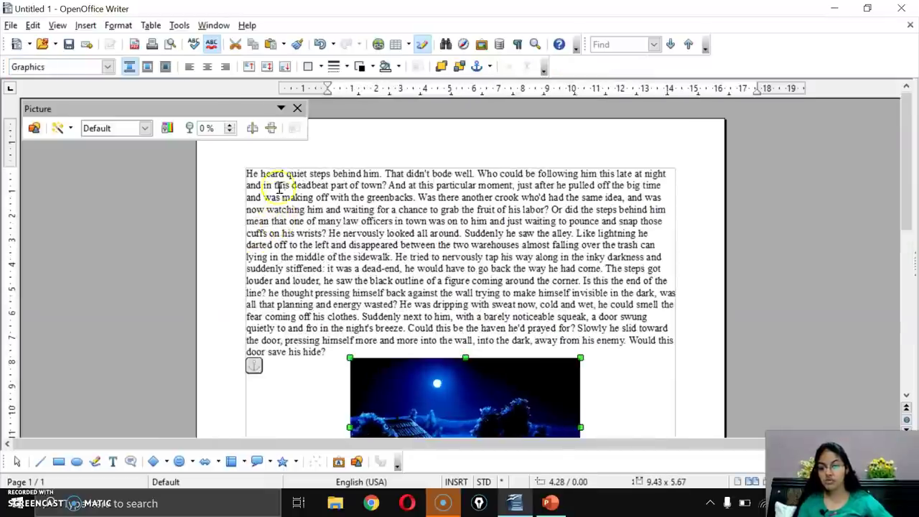
pyautogui.click(250, 171)
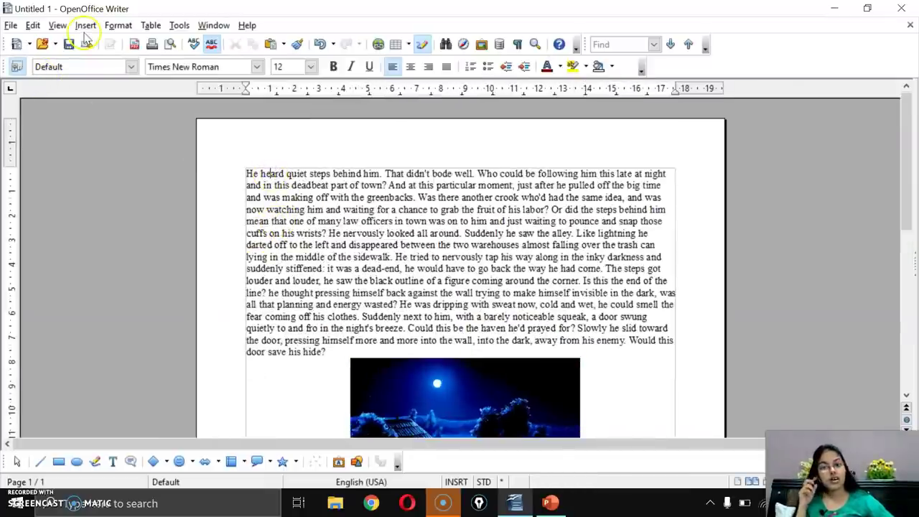
pyautogui.click(118, 25)
pyautogui.moveTo(157, 227)
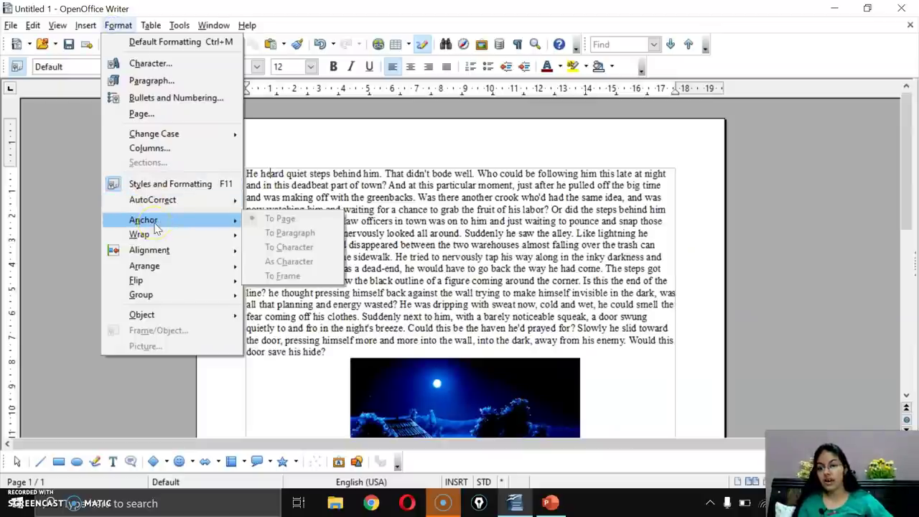
pyautogui.click(418, 388)
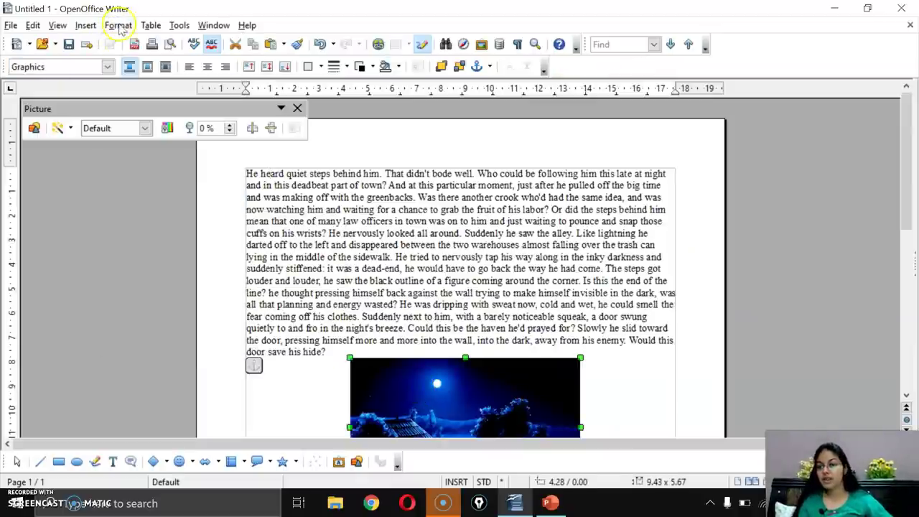
pyautogui.click(118, 25)
pyautogui.moveTo(158, 223)
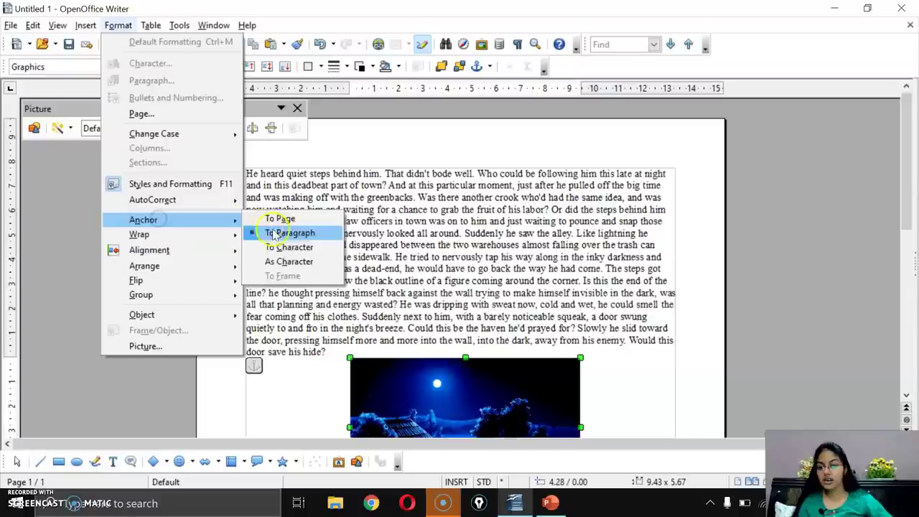
pyautogui.click(285, 247)
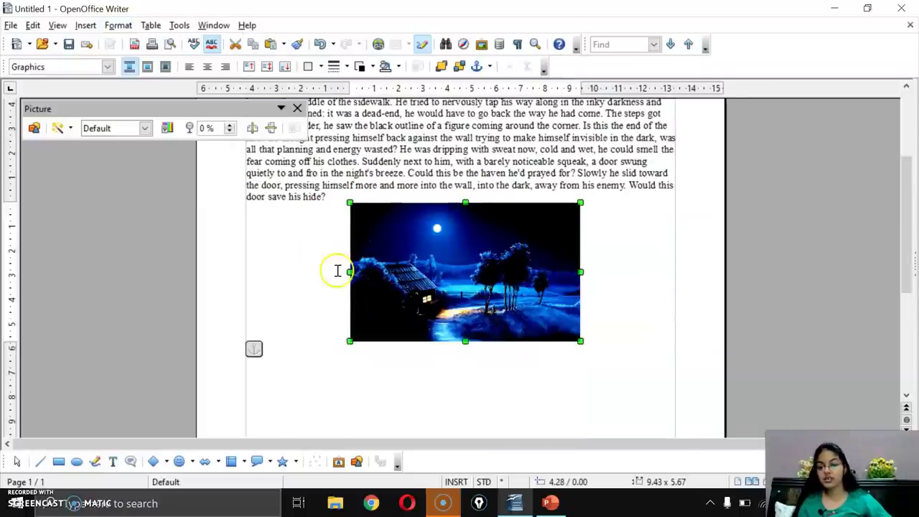
pyautogui.click(381, 338)
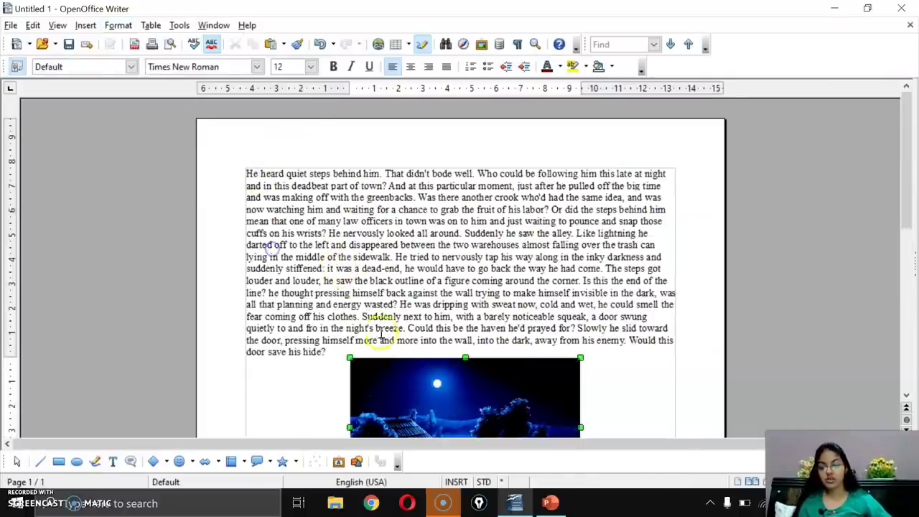
# - Apply Top alignment to the character-anchored night landscape picture and check its position below the story text
pyautogui.click(410, 384)
pyautogui.click(119, 25)
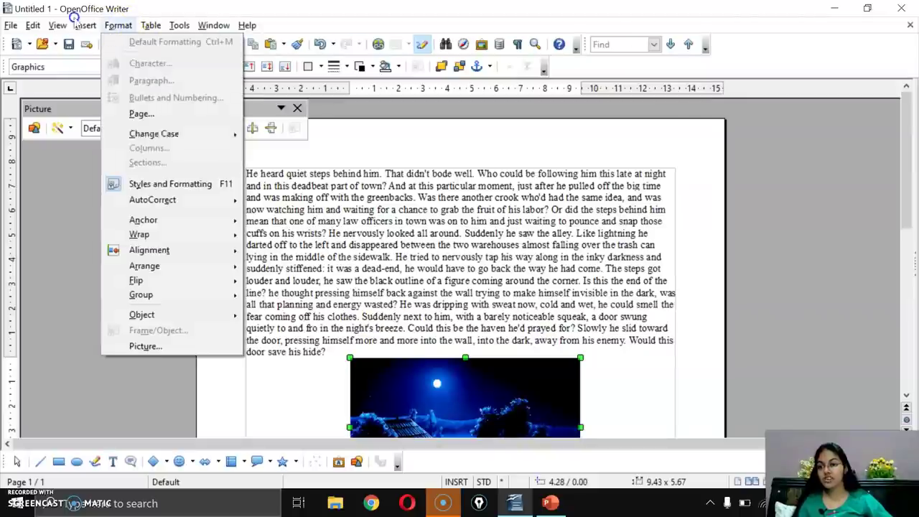
pyautogui.moveTo(177, 255)
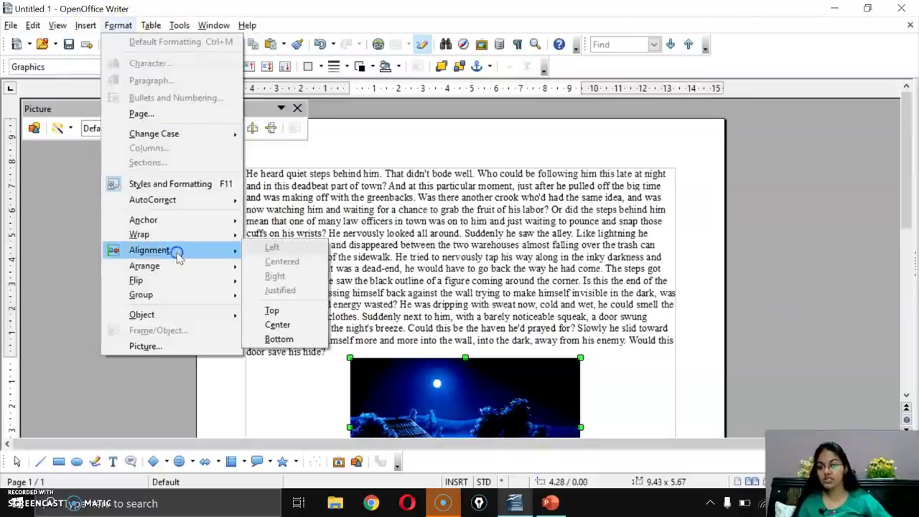
pyautogui.click(269, 311)
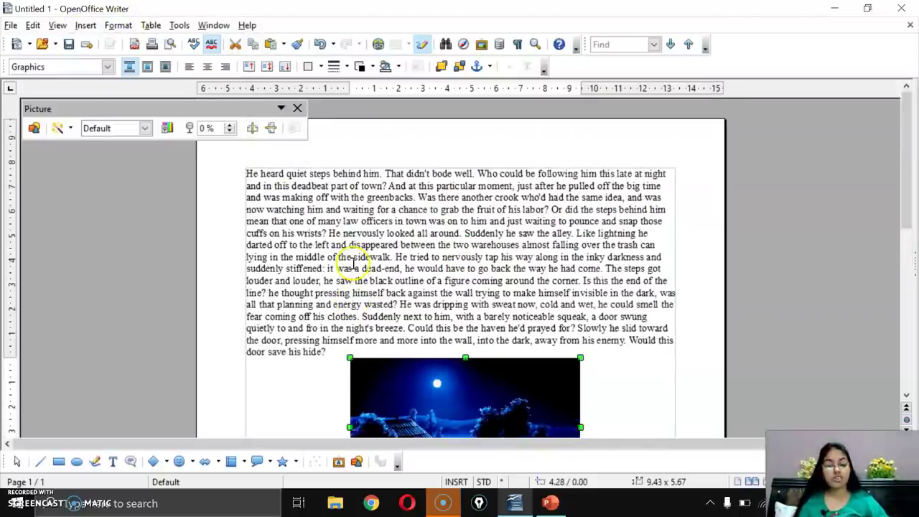
pyautogui.scroll(-3, 334, 320)
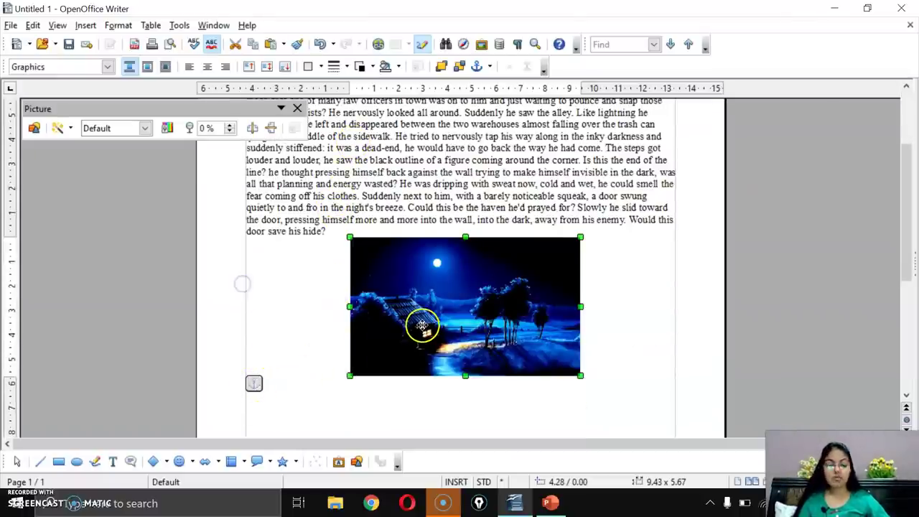
# - Delete the night landscape picture and review the slide on anchoring and text wrapping in PowerPoint
pyautogui.press('Delete')
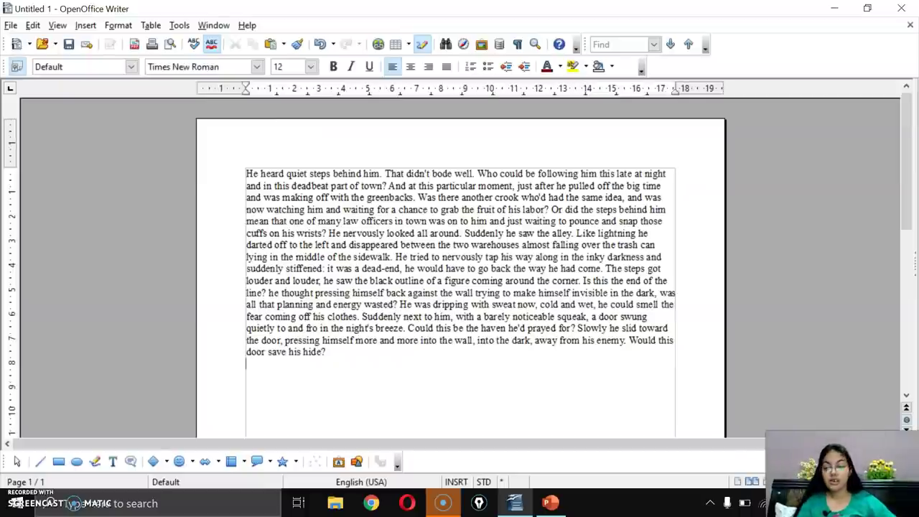
pyautogui.click(550, 503)
pyautogui.click(206, 298)
pyautogui.scroll(-1, 206, 297)
pyautogui.click(332, 227)
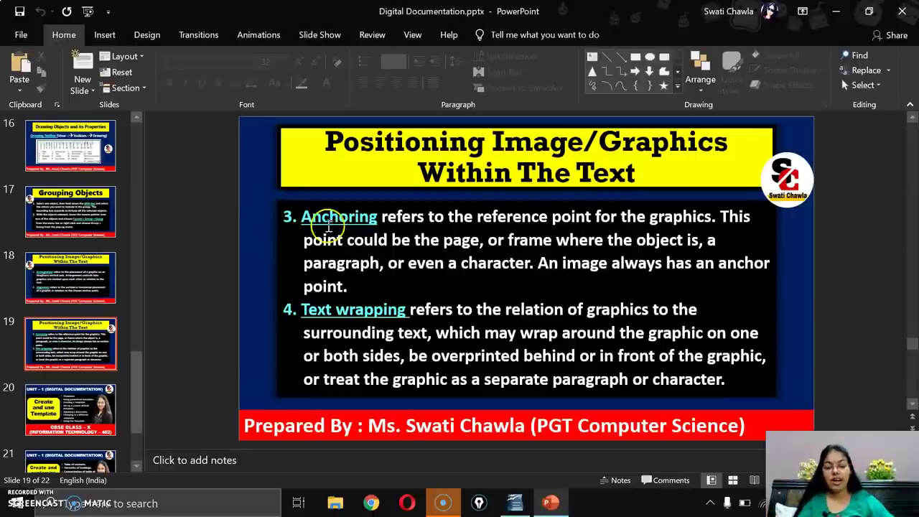
pyautogui.click(547, 503)
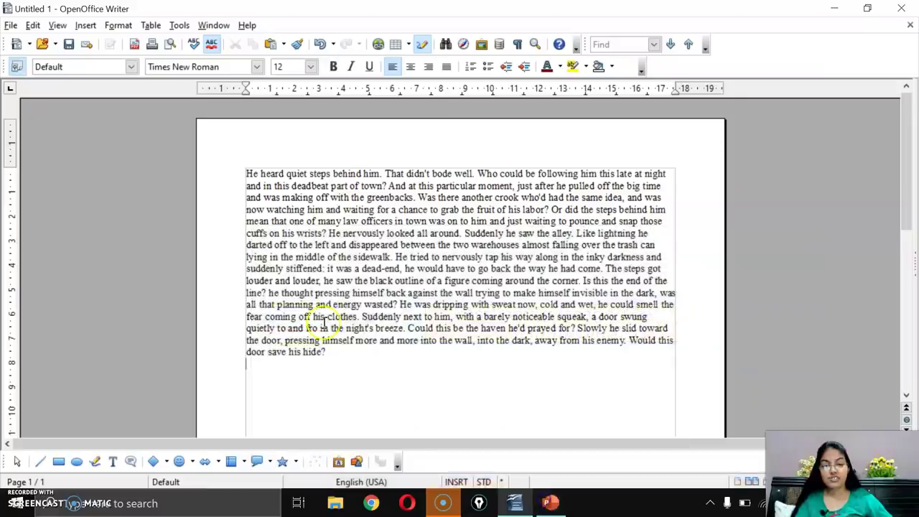
# - Paste the night landscape picture into the middle of the story text in Writer and set its wrap to None
pyautogui.scroll(-3, 431, 378)
pyautogui.keyDown('ctrl'); pyautogui.scroll(2, 417, 306); pyautogui.keyUp('ctrl')
pyautogui.scroll(-5, 435, 364)
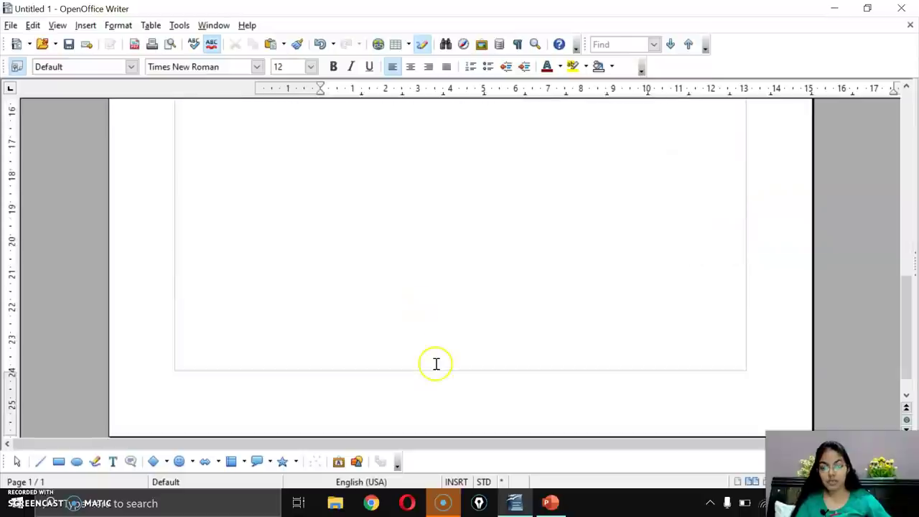
pyautogui.scroll(5, 442, 360)
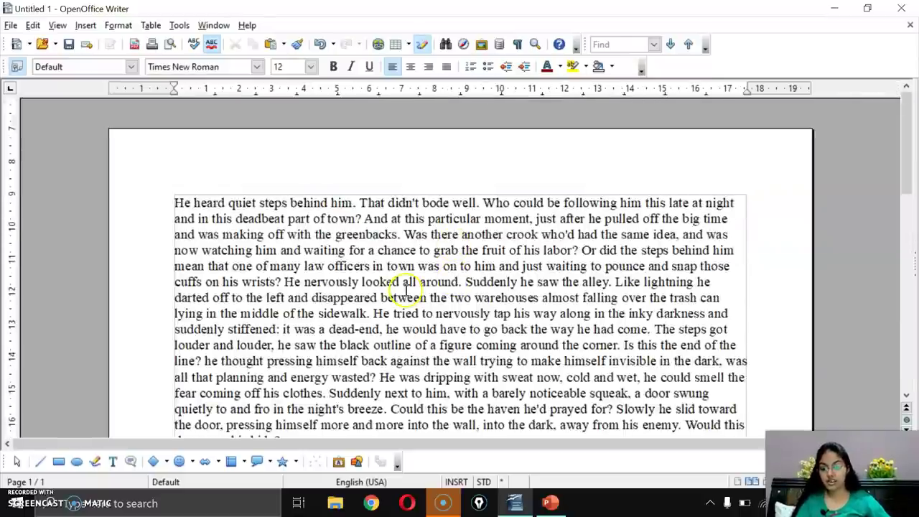
pyautogui.hotkey('ctrl', 'v')
pyautogui.moveTo(430, 352); pyautogui.dragTo(430, 316)
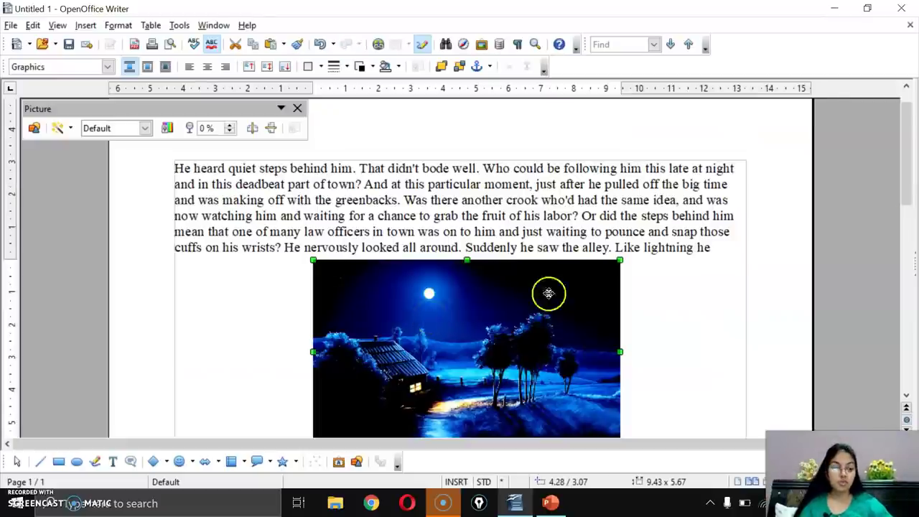
pyautogui.click(914, 272)
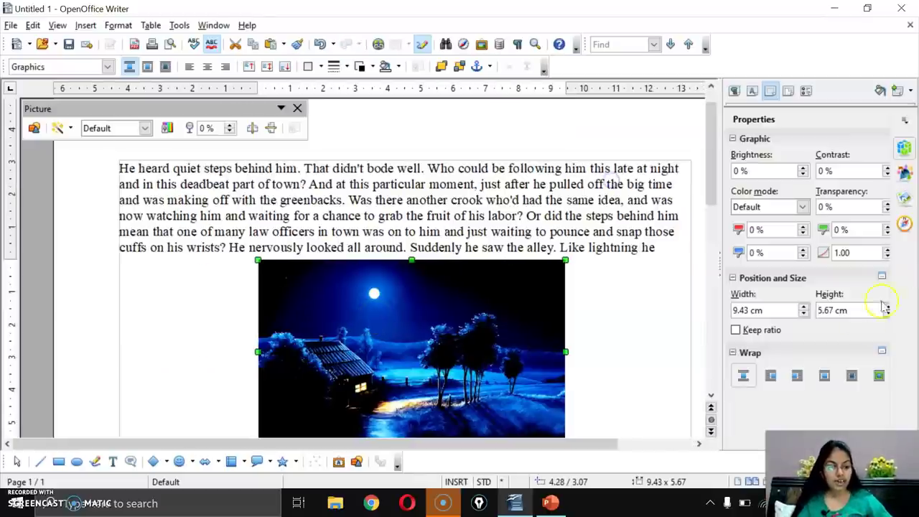
pyautogui.click(745, 376)
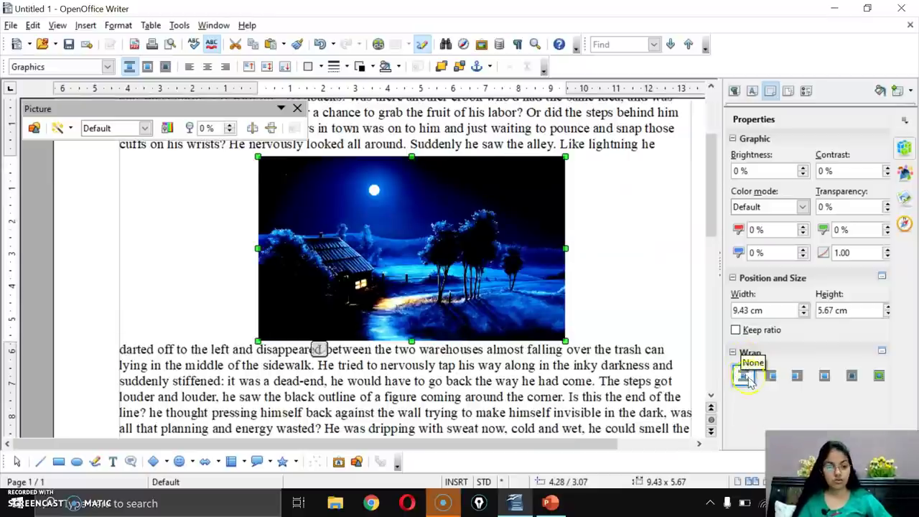
# - Wrap the text only on the picture's left side, and shrink the picture to about 5.90 × 4.43 cm near the right margin
pyautogui.click(771, 376)
pyautogui.moveTo(472, 307); pyautogui.dragTo(537, 307)
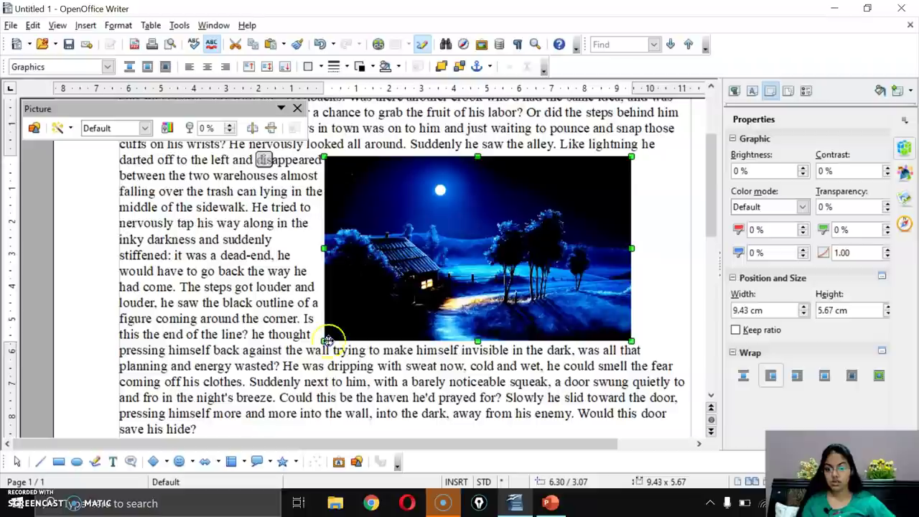
pyautogui.moveTo(325, 340); pyautogui.dragTo(439, 300)
pyautogui.moveTo(490, 265); pyautogui.dragTo(534, 281)
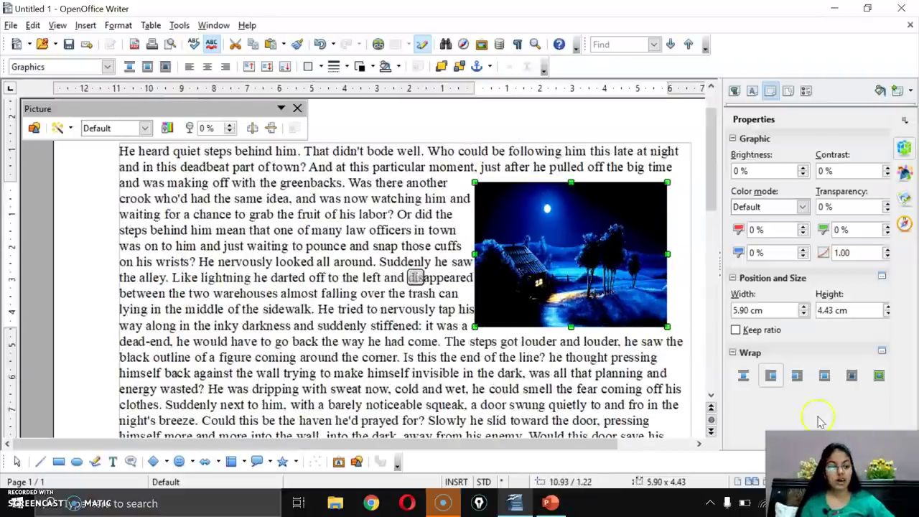
# - Wrap the text only on the right side with the picture near the left margin, then on both sides with it centered
pyautogui.click(797, 377)
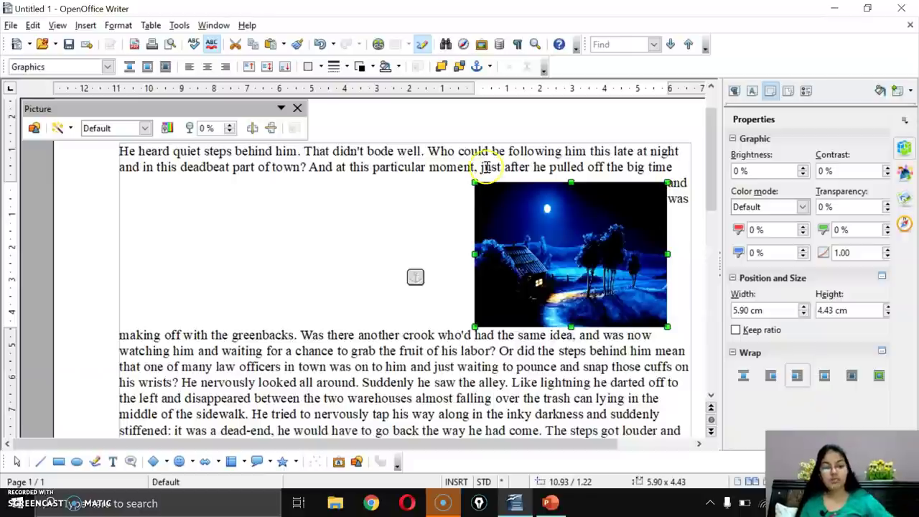
pyautogui.moveTo(538, 248); pyautogui.dragTo(213, 293)
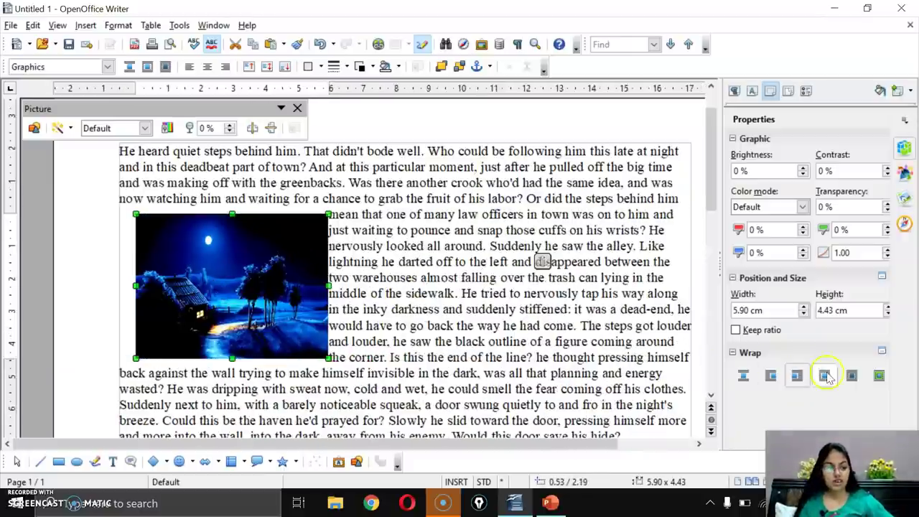
pyautogui.click(833, 381)
pyautogui.moveTo(266, 297); pyautogui.dragTo(392, 301)
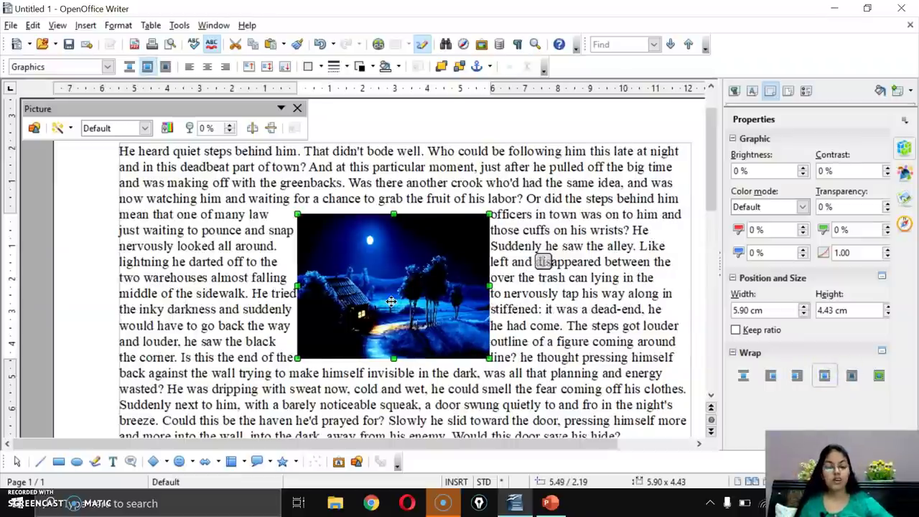
# - Let the text run through the picture and reposition it, then set Optimal wrap and move it lower in the story
pyautogui.click(853, 381)
pyautogui.moveTo(388, 329); pyautogui.dragTo(370, 283)
pyautogui.click(879, 376)
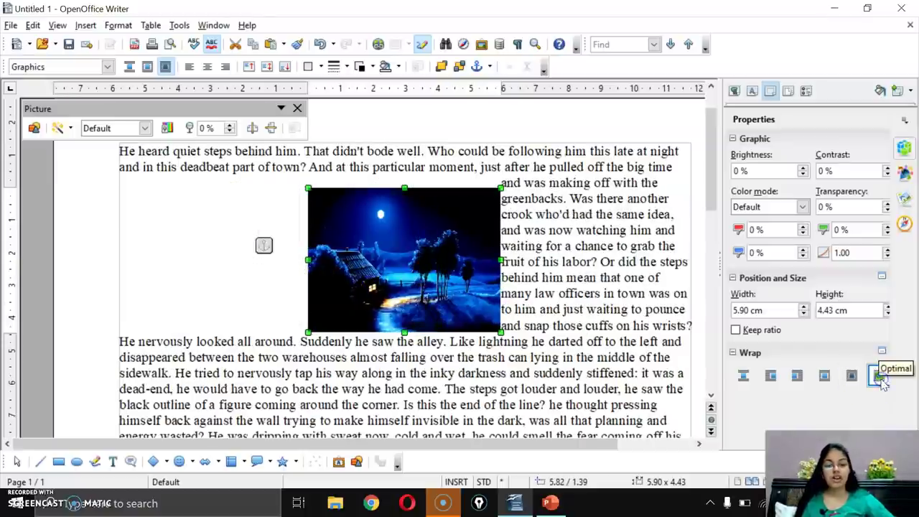
pyautogui.moveTo(456, 250); pyautogui.dragTo(354, 272)
pyautogui.moveTo(272, 286); pyautogui.dragTo(324, 341)
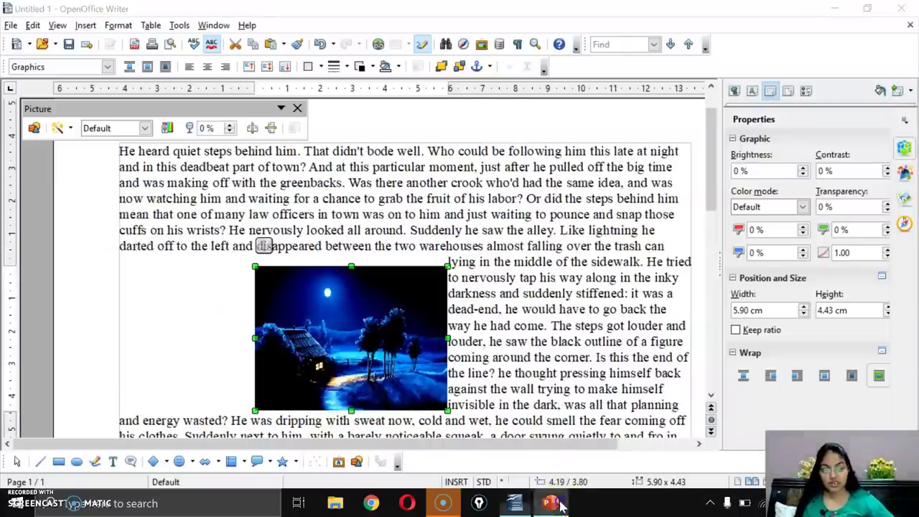
# - Switch to PowerPoint and start the slide show from the anchoring and text wrapping slide
pyautogui.click(550, 502)
pyautogui.hotkey('shift', 'F5')
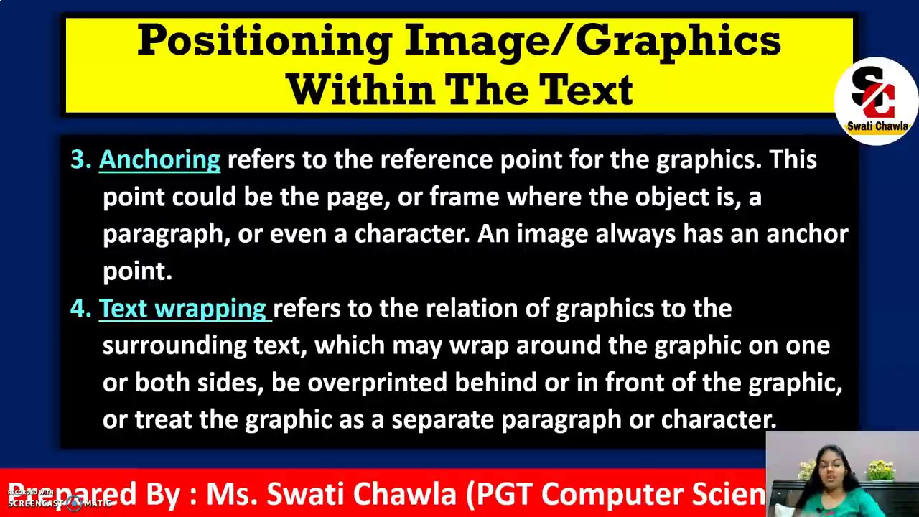